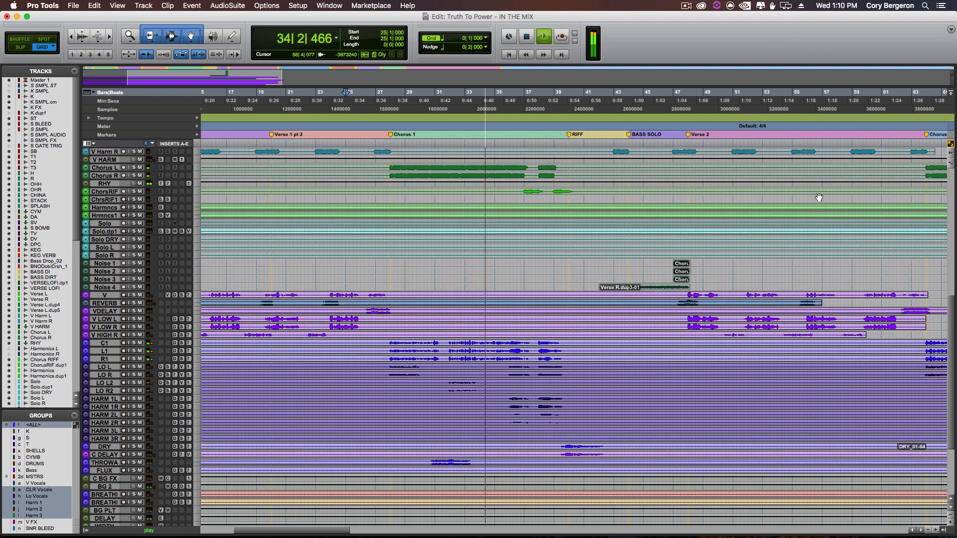
- Look over the session's drum, bass, guitar, vocal and master tracks in the Edit and Mix windows during playback
{"action": "scroll", "coordinate": [819, 197], "scroll_direction": "up", "scroll_amount": 8}
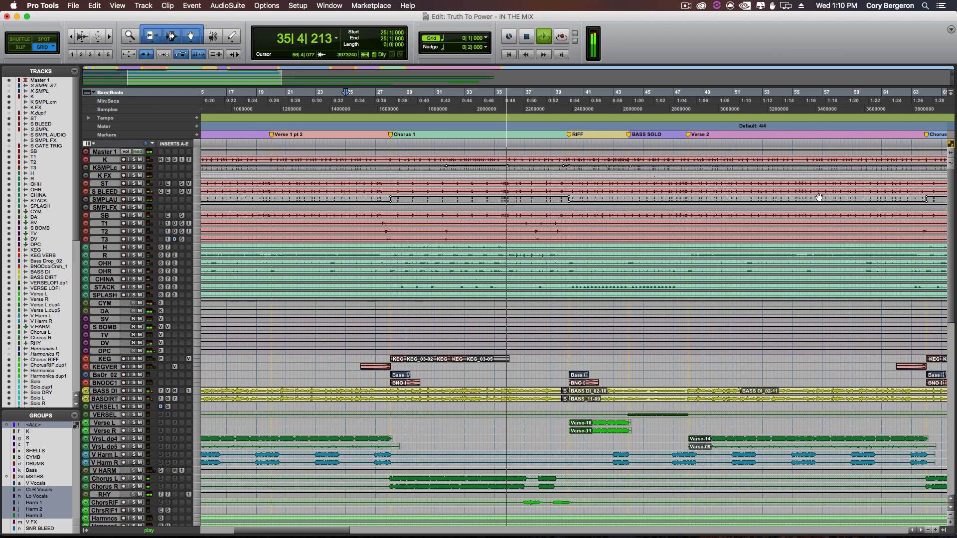
{"action": "scroll", "coordinate": [756, 205], "scroll_direction": "right", "scroll_amount": 2}
{"action": "key", "text": "t"}
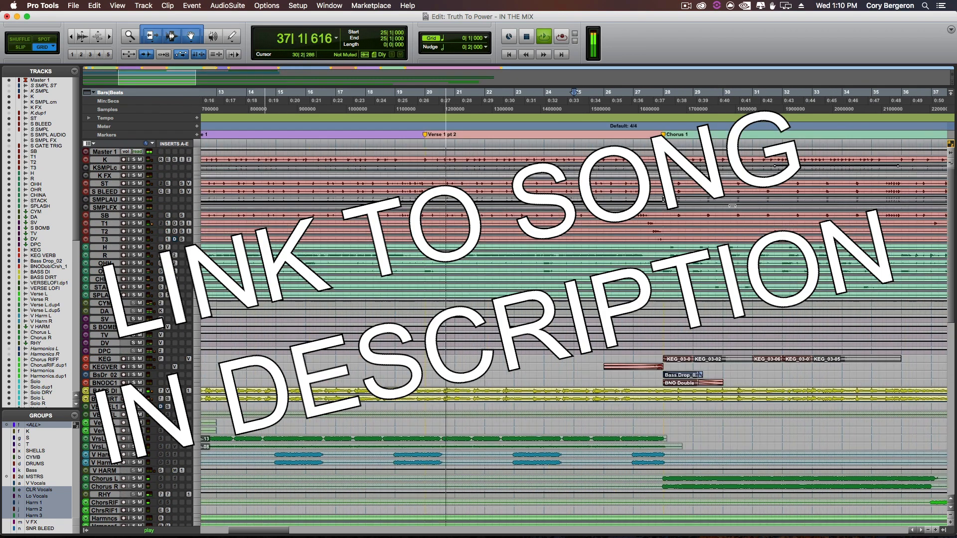
{"action": "scroll", "coordinate": [733, 205], "scroll_direction": "right", "scroll_amount": 7}
{"action": "key", "text": "super+equal"}
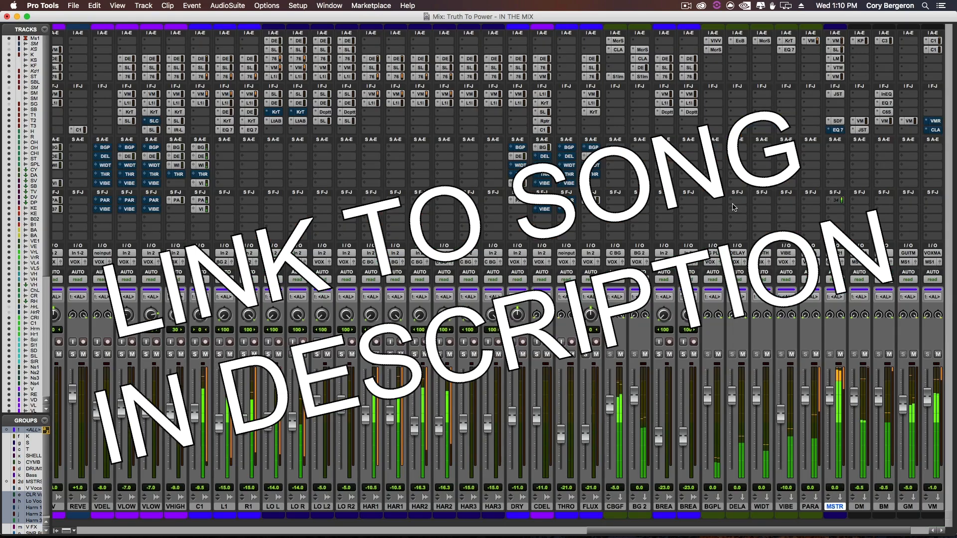
{"action": "scroll", "coordinate": [732, 207], "scroll_direction": "left", "scroll_amount": 5}
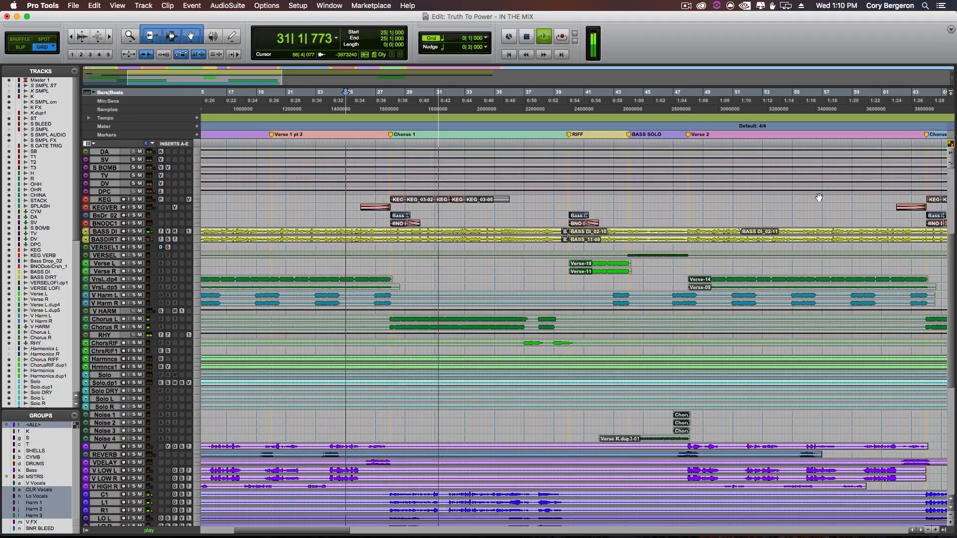
{"action": "scroll", "coordinate": [819, 198], "scroll_direction": "down", "scroll_amount": 6}
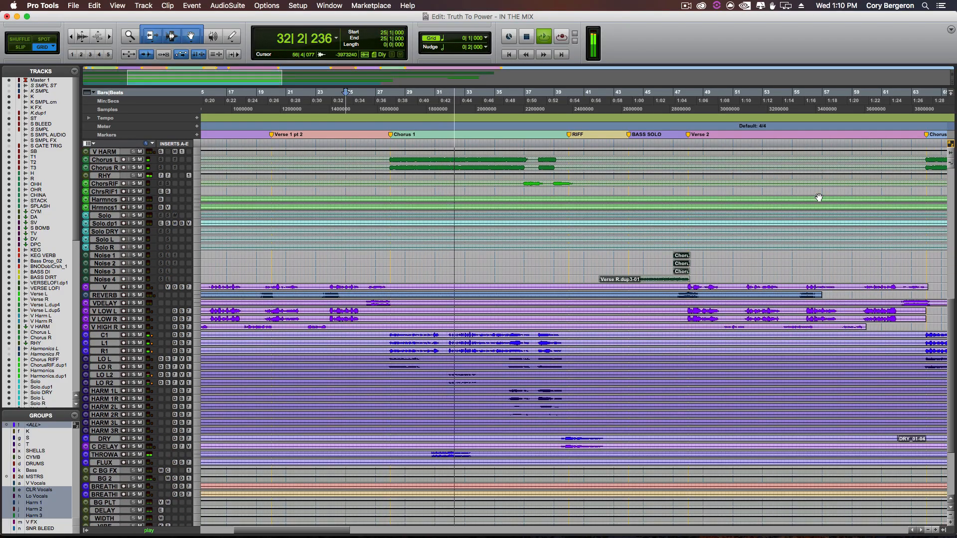
{"action": "scroll", "coordinate": [819, 198], "scroll_direction": "down", "scroll_amount": 6}
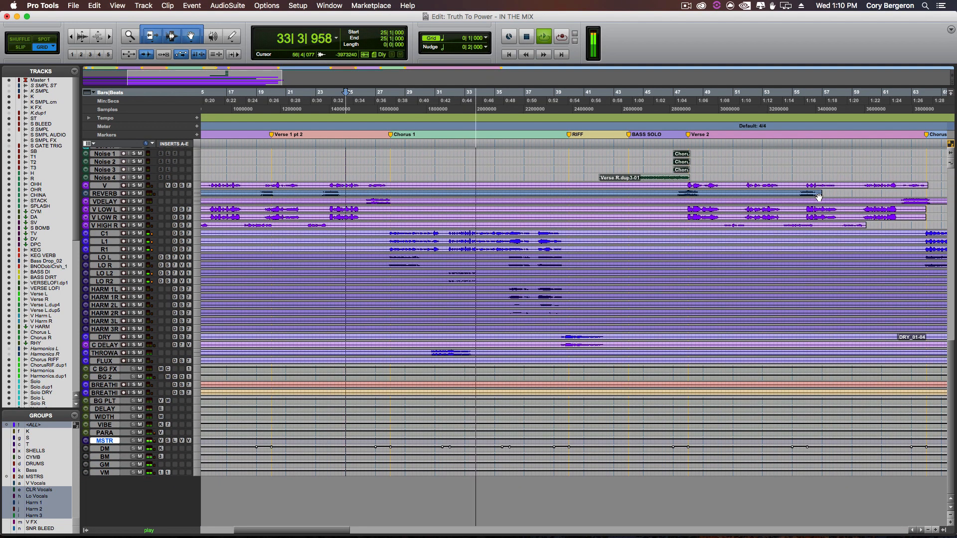
{"action": "scroll", "coordinate": [819, 198], "scroll_direction": "up", "scroll_amount": 5}
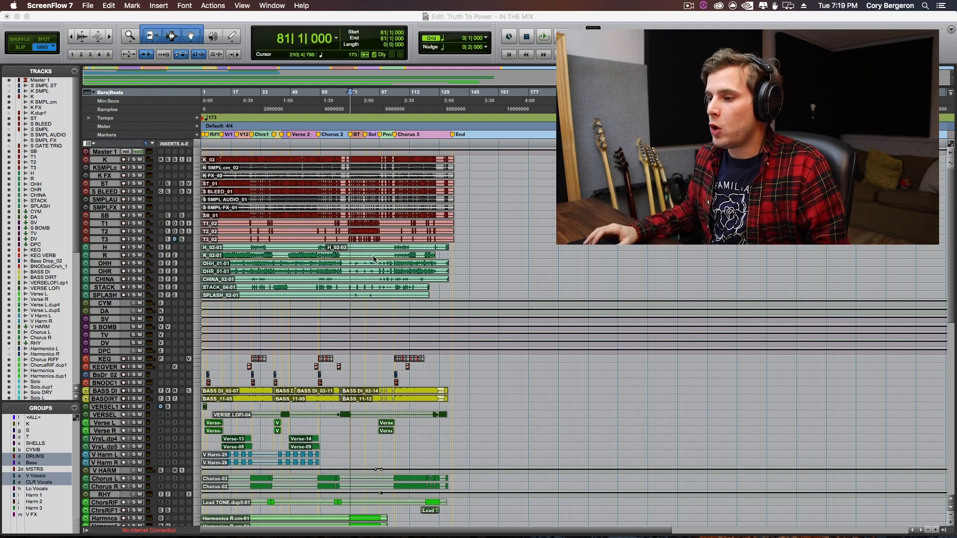
- Select all the drum tracks and their effect returns, from K through DPC
{"action": "left_click", "coordinate": [542, 205]}
{"action": "key", "text": "t"}
{"action": "scroll", "coordinate": [240, 212], "scroll_direction": "left", "scroll_amount": 10}
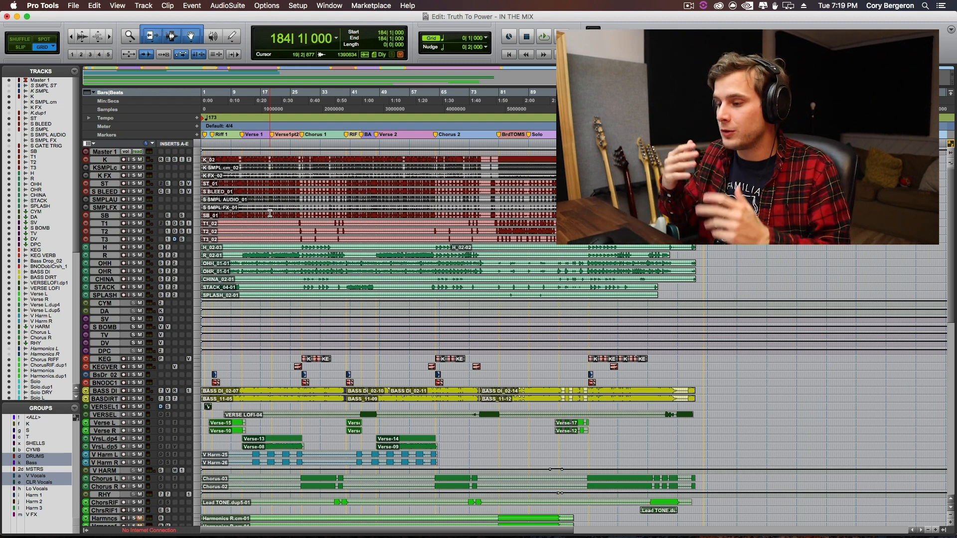
{"action": "key", "text": "t"}
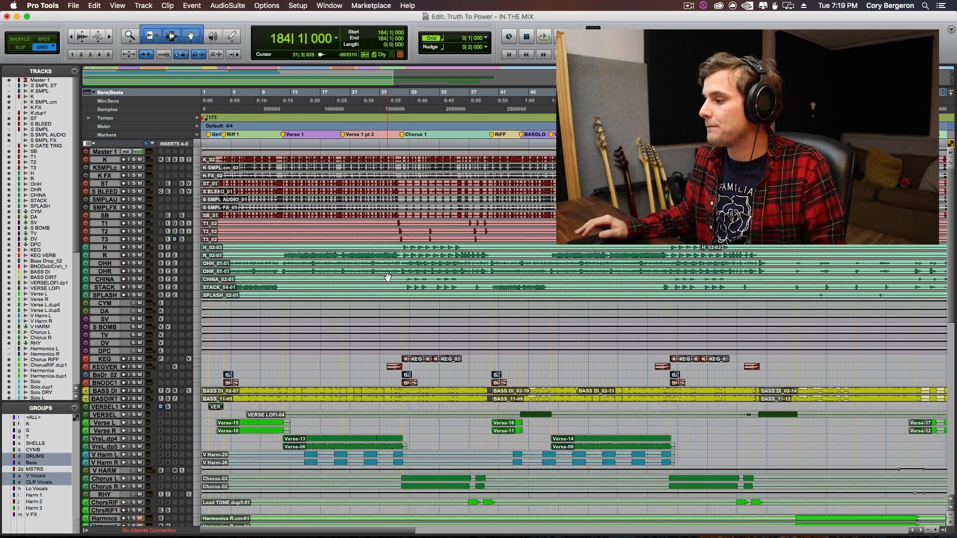
{"action": "key", "text": "r"}
{"action": "left_click", "coordinate": [110, 159]}
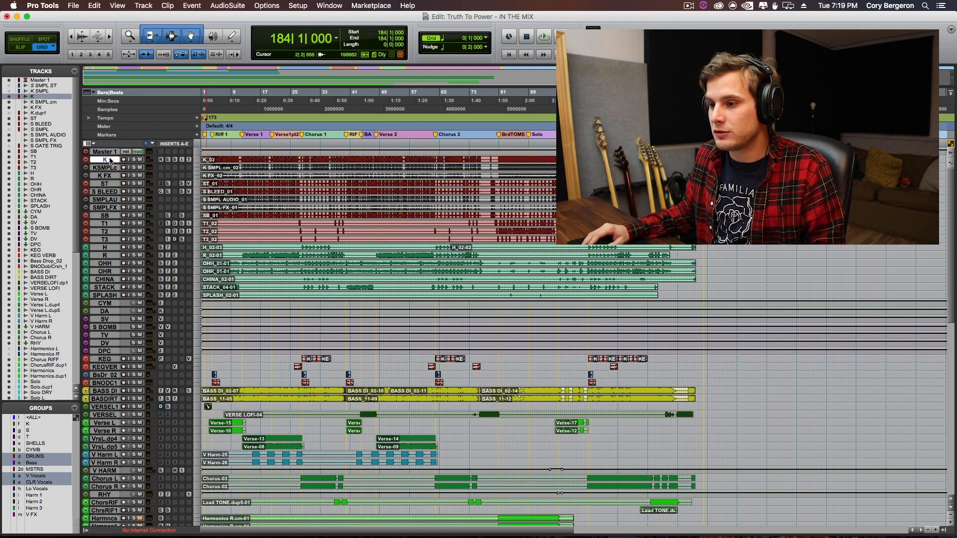
{"action": "left_click", "coordinate": [106, 351], "text": "shift"}
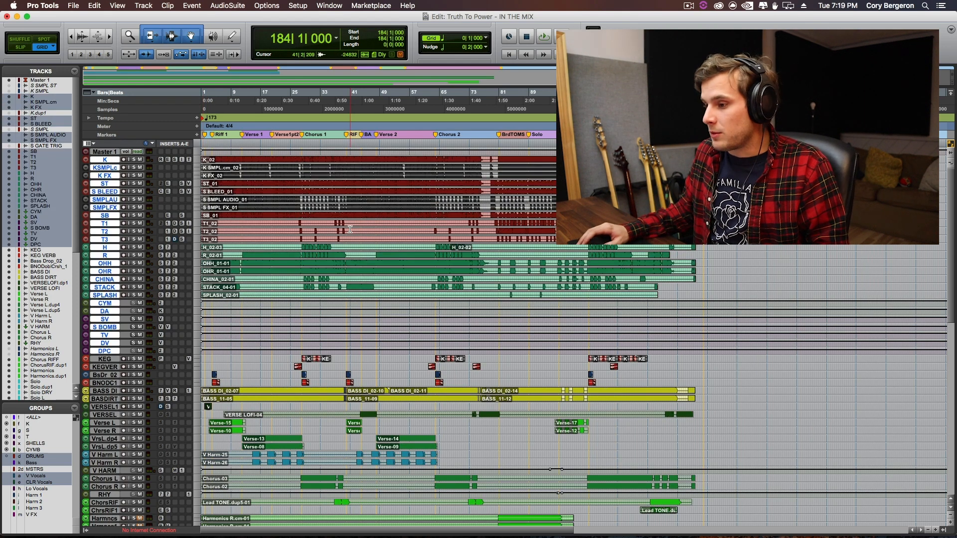
- Select the two bass tracks, BASS DI and BASS DIRT
{"action": "scroll", "coordinate": [131, 365], "scroll_direction": "down", "scroll_amount": 3}
{"action": "left_click", "coordinate": [107, 352]}
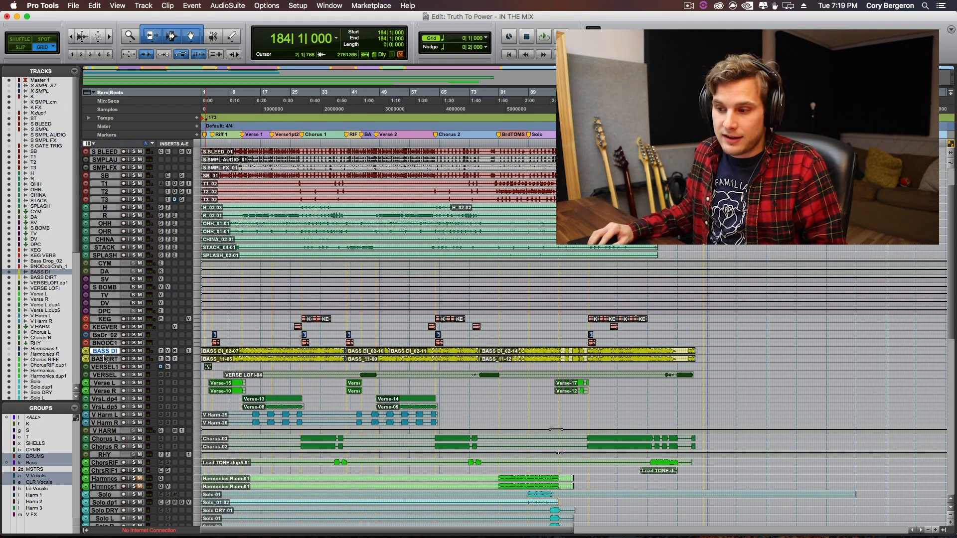
{"action": "left_click", "coordinate": [104, 359], "text": "shift"}
- Select the guitar tracks from the first verse lo-fi track through Noise 4
{"action": "scroll", "coordinate": [120, 344], "scroll_direction": "down", "scroll_amount": 3}
{"action": "left_click", "coordinate": [107, 321]}
{"action": "scroll", "coordinate": [104, 344], "scroll_direction": "down", "scroll_amount": 6}
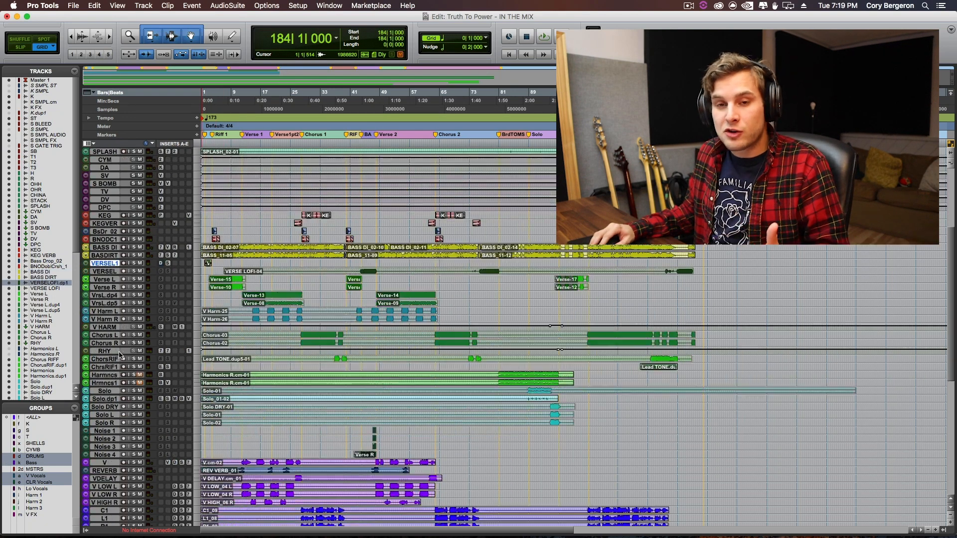
{"action": "left_click", "coordinate": [103, 415], "text": "shift"}
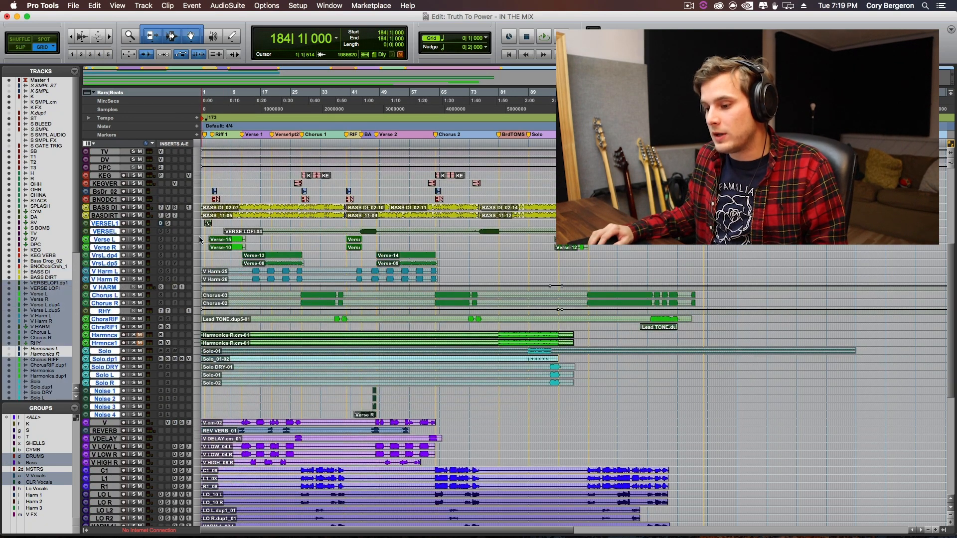
- Select the vocal tracks and their effect returns, from V through PARA
{"action": "scroll", "coordinate": [299, 349], "scroll_direction": "down", "scroll_amount": 7}
{"action": "left_click", "coordinate": [110, 255]}
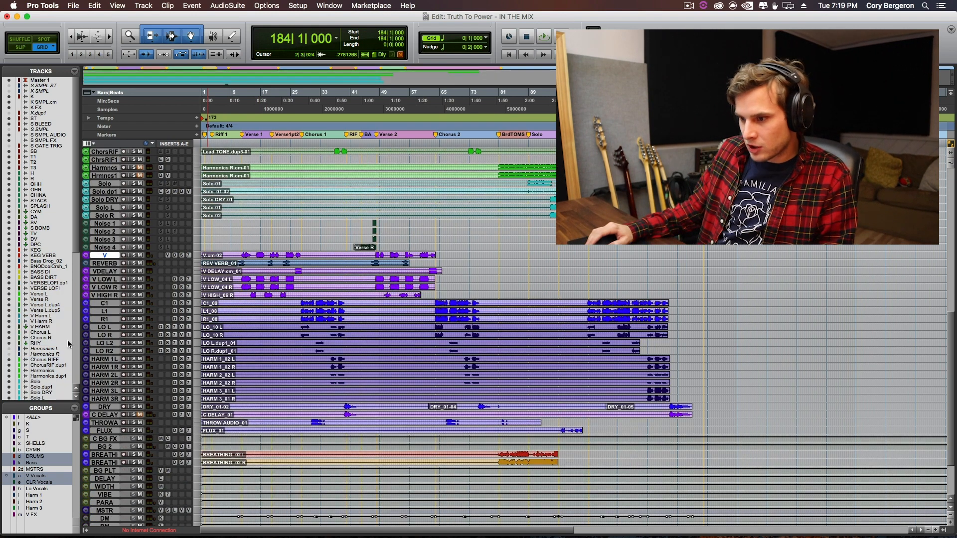
{"action": "scroll", "coordinate": [100, 424], "scroll_direction": "down", "scroll_amount": 2}
{"action": "left_click", "coordinate": [110, 473], "text": "shift"}
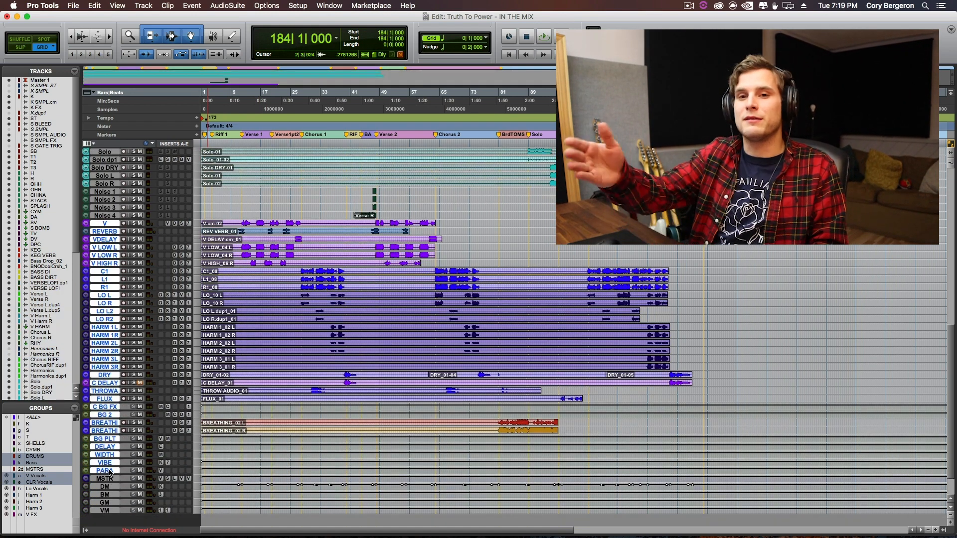
- Select the MSTR track and increase its height to reveal its controls and inserts
{"action": "scroll", "coordinate": [117, 473], "scroll_direction": "down", "scroll_amount": 2}
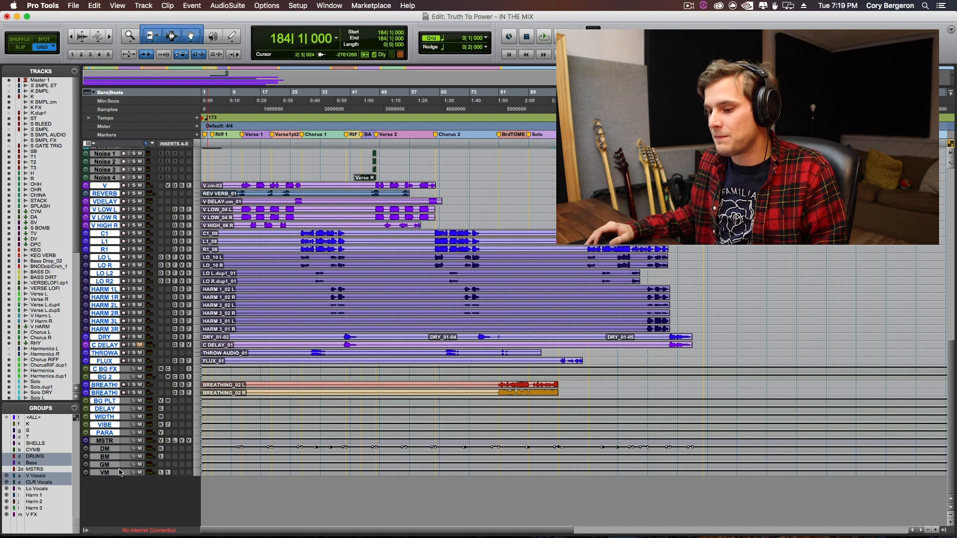
{"action": "left_click", "coordinate": [109, 442]}
{"action": "left_click_drag", "start_coordinate": [109, 443], "coordinate": [104, 493]}
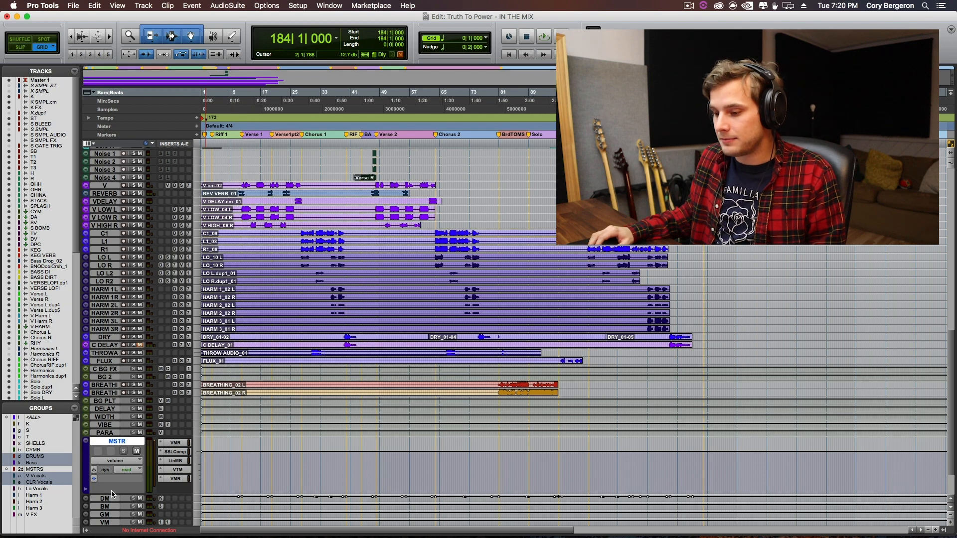
- Select the kick, snare and tom tracks K through T3, followed by only the cymbal tracks H through SPLASH
{"action": "scroll", "coordinate": [220, 339], "scroll_direction": "up", "scroll_amount": 15}
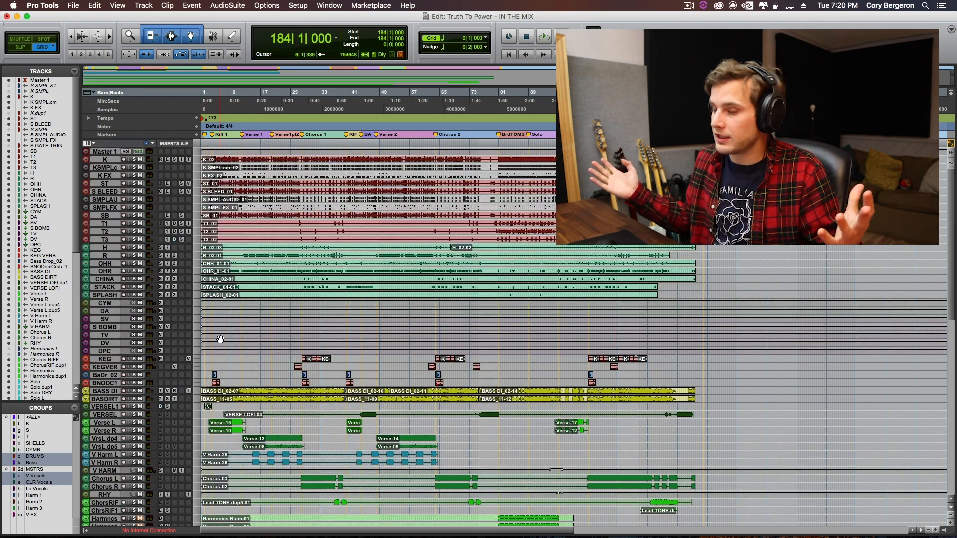
{"action": "key", "text": "t"}
{"action": "key", "text": "Home"}
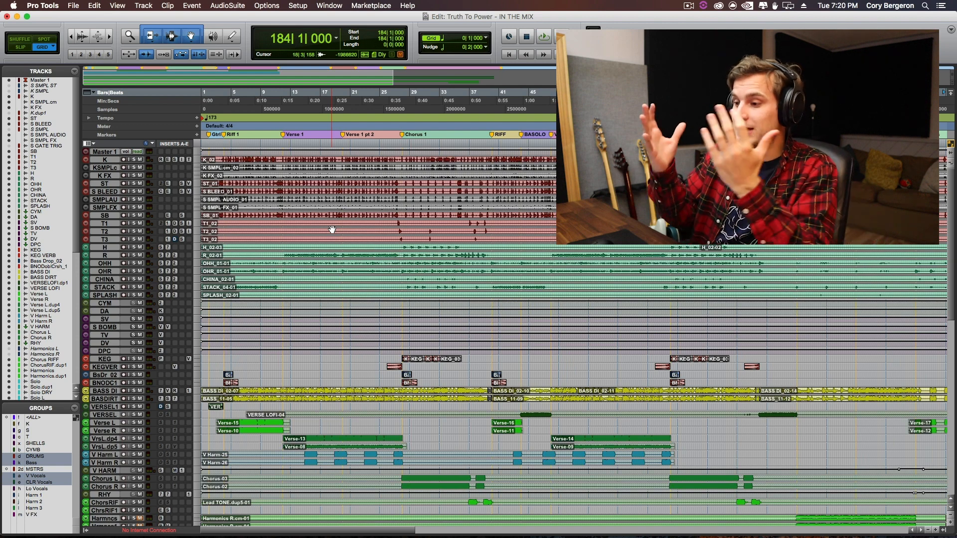
{"action": "left_click", "coordinate": [103, 239]}
{"action": "left_click", "coordinate": [106, 160], "text": "shift"}
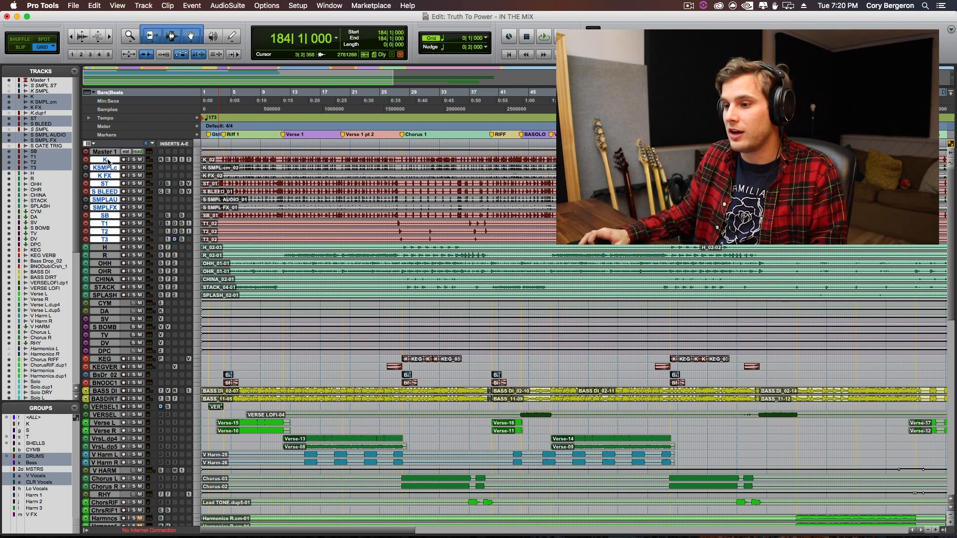
{"action": "left_click", "coordinate": [114, 295]}
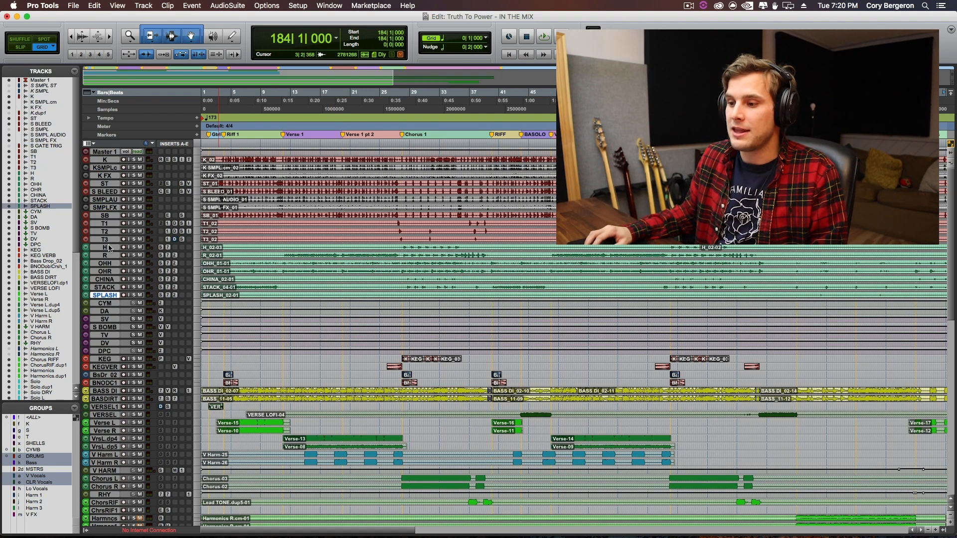
{"action": "left_click", "coordinate": [104, 247], "text": "shift"}
- Place the playback start at bar 27, one bar before the Chorus 1 marker
{"action": "key", "text": "super+bracketleft"}
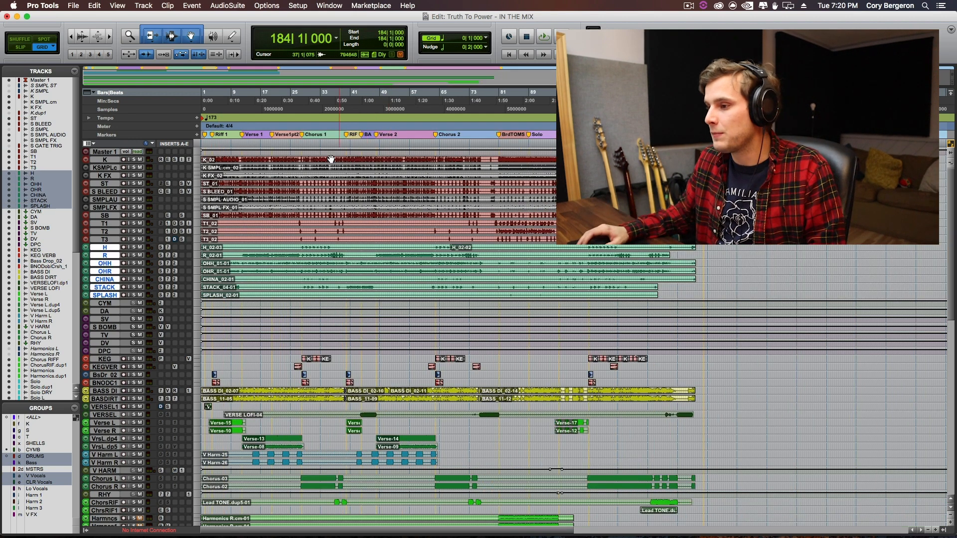
{"action": "left_click", "coordinate": [319, 146]}
{"action": "key", "text": "super+bracketright"}
{"action": "key", "text": "super+bracketright"}
{"action": "left_click", "coordinate": [493, 146]}
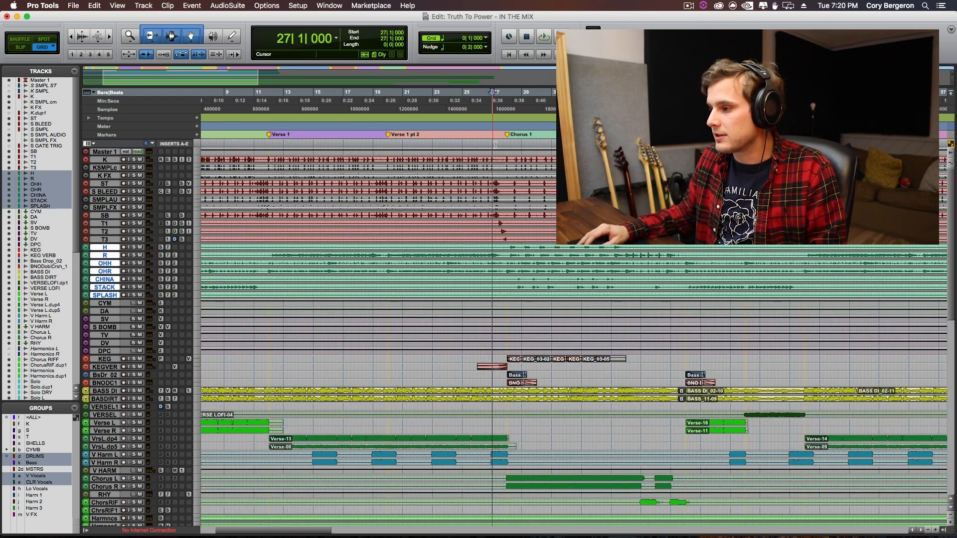
{"action": "key", "text": "super+bracketright"}
- Solo the kick, snare and tom tracks K through T3 and audition them from bar 27 into Chorus 1
{"action": "left_click", "coordinate": [104, 239]}
{"action": "left_click", "coordinate": [113, 159], "text": "shift"}
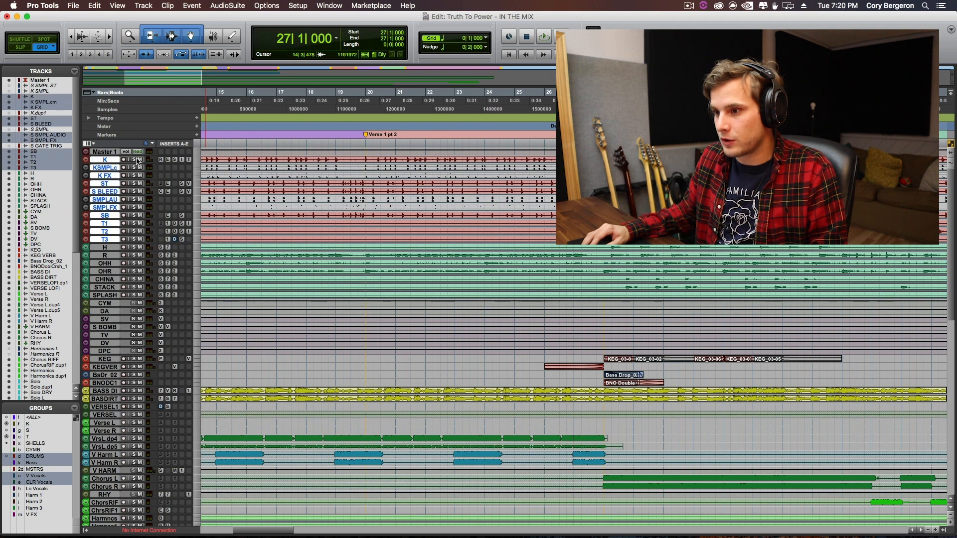
{"action": "key", "text": "shift+s"}
{"action": "key", "text": "space"}
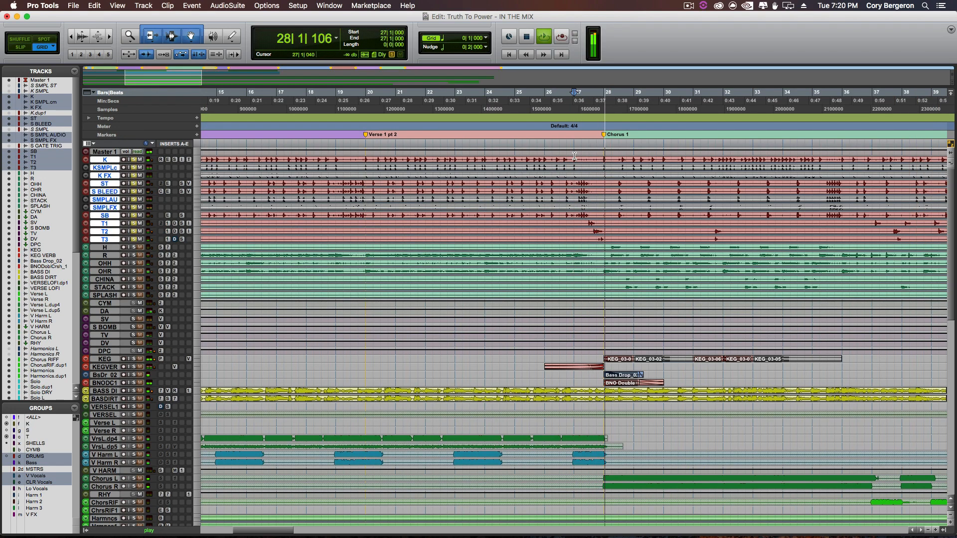
{"action": "key", "text": "super+bracketleft"}
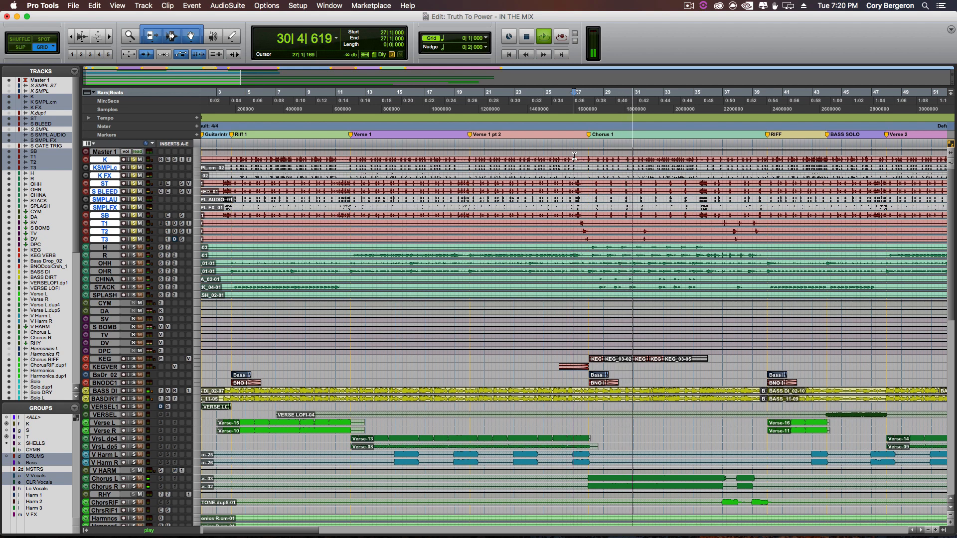
{"action": "key", "text": "space"}
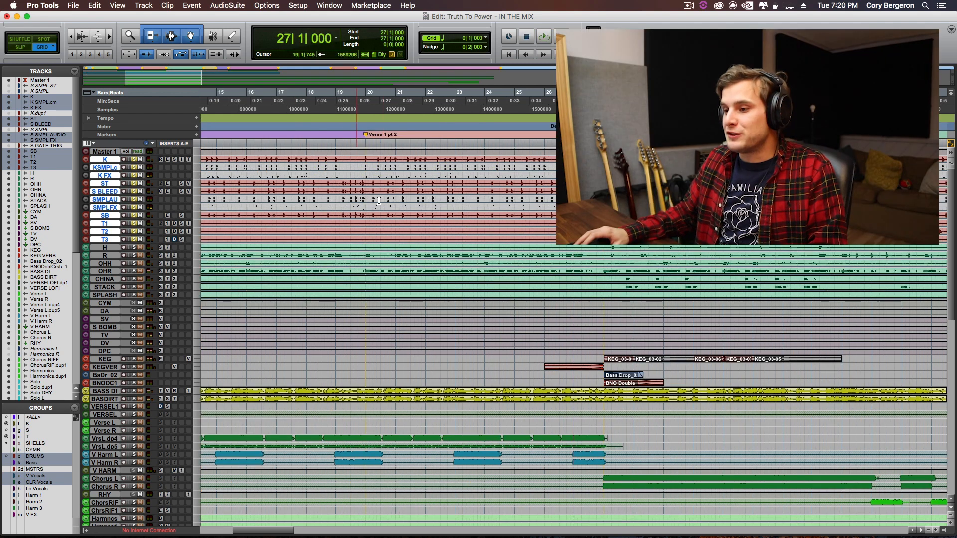
- Solo only the cymbal tracks H through SPLASH and audition them from bar 27 into Chorus 1
{"action": "key", "text": "super+bracketright"}
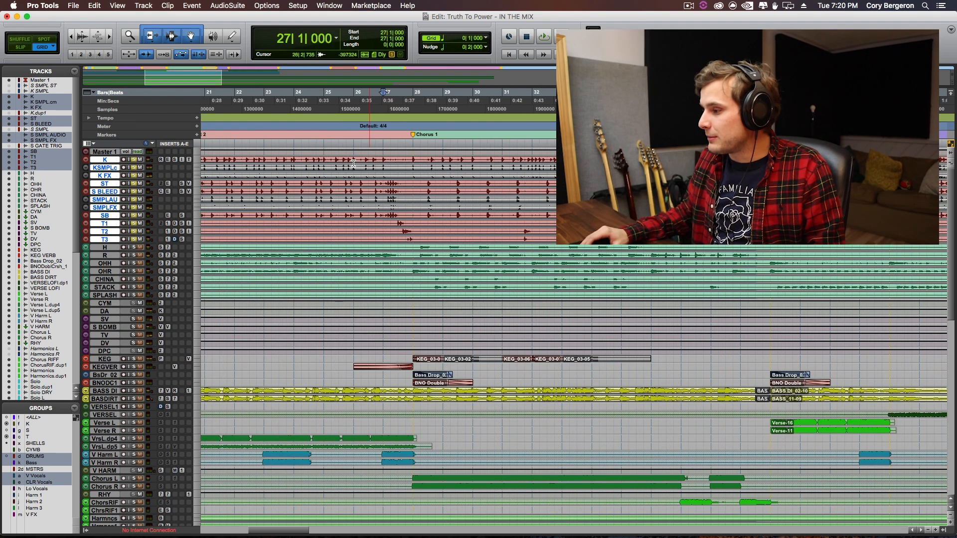
{"action": "left_click", "coordinate": [112, 247]}
{"action": "left_click", "coordinate": [111, 295], "text": "shift"}
{"action": "left_click", "coordinate": [134, 296], "text": "alt+shift"}
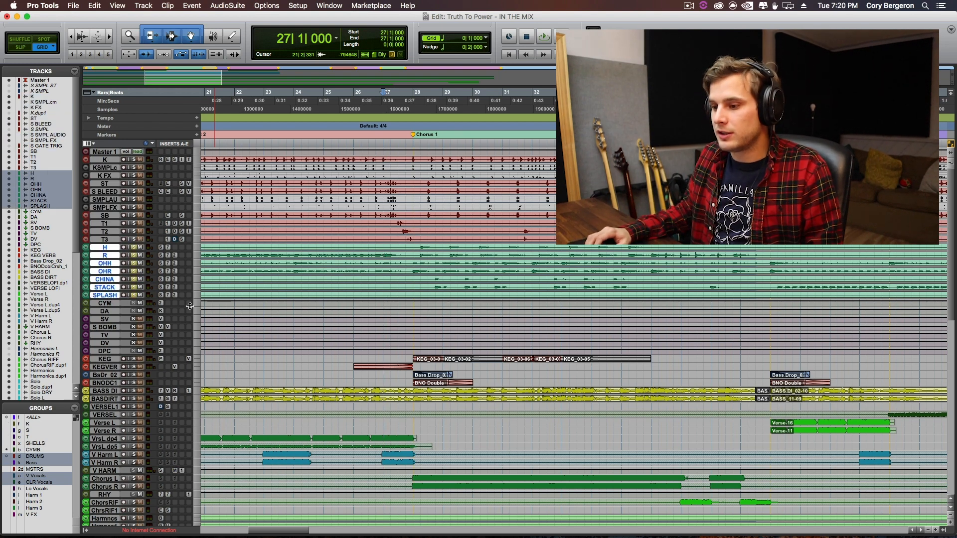
{"action": "key", "text": "space"}
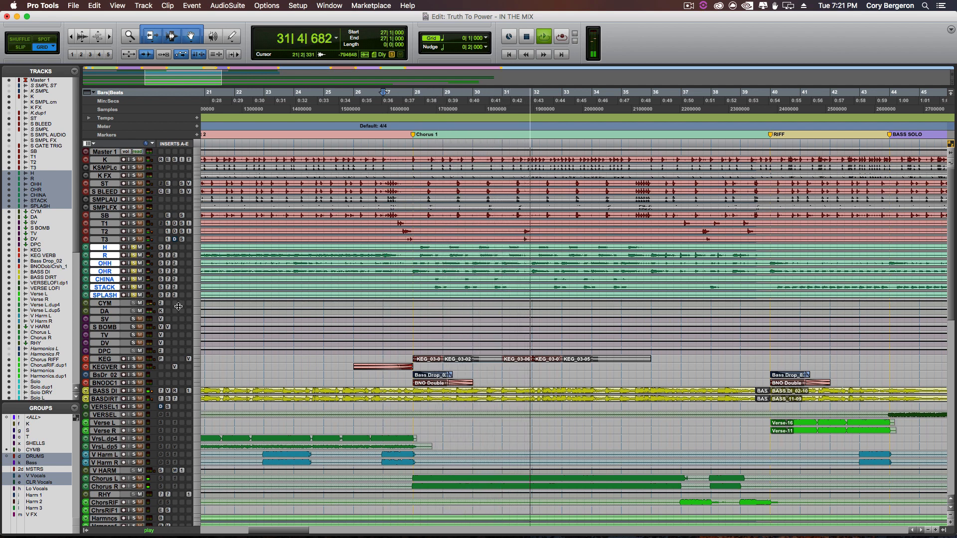
{"action": "key", "text": "space"}
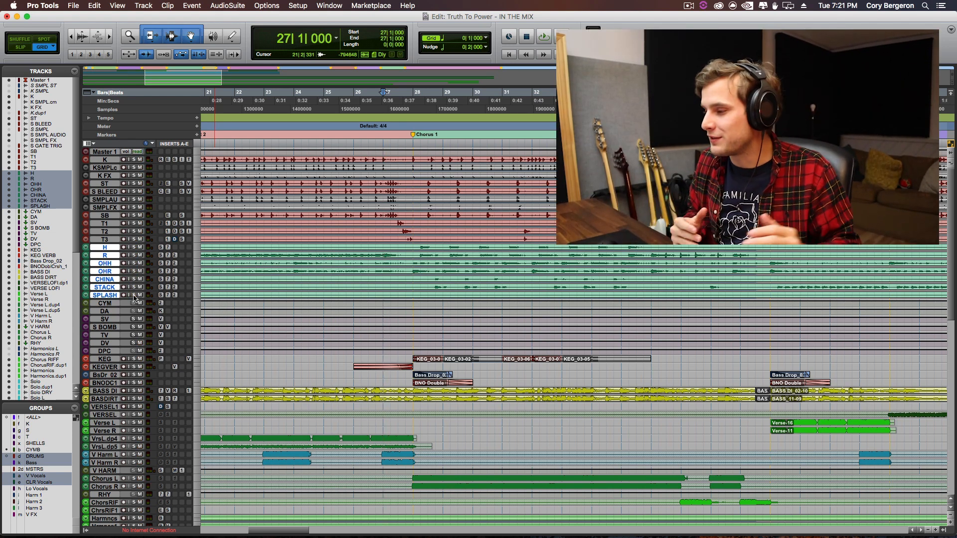
- Place the playback start at bar 85, beat 2, inside the Bridge TOMS section
{"action": "key", "text": "r"}
{"action": "key", "text": "r"}
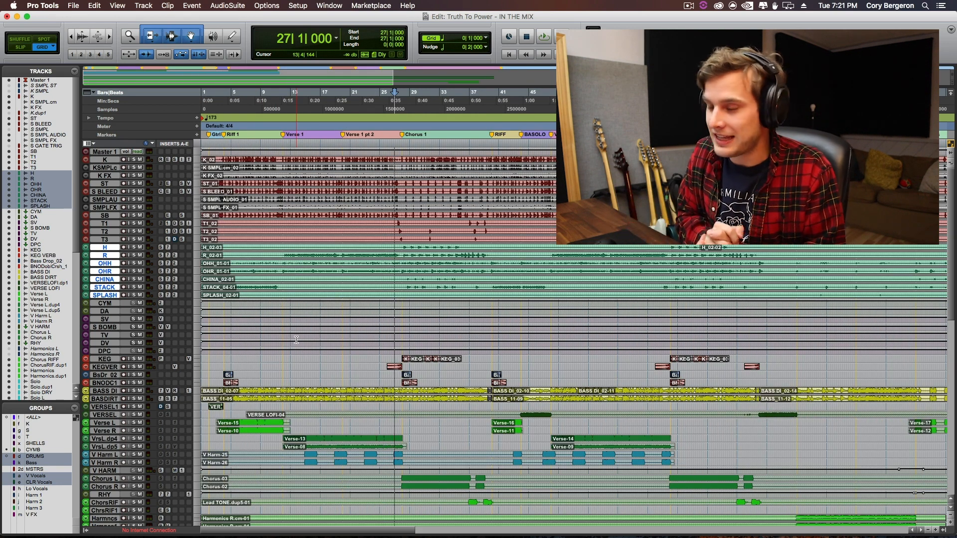
{"action": "scroll", "coordinate": [467, 253], "scroll_direction": "right", "scroll_amount": 10}
{"action": "scroll", "coordinate": [467, 254], "scroll_direction": "down", "scroll_amount": 1}
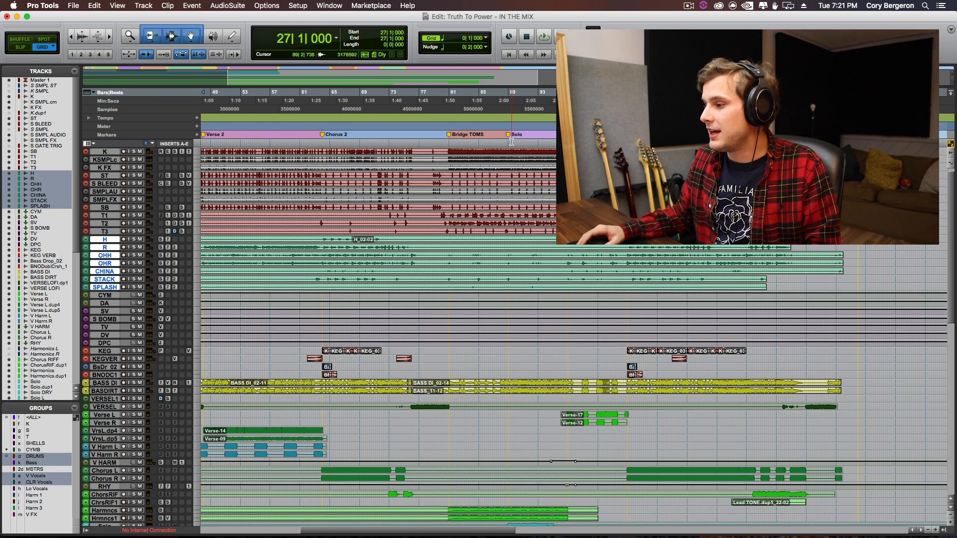
{"action": "scroll", "coordinate": [483, 209], "scroll_direction": "up", "scroll_amount": 1}
{"action": "left_click", "coordinate": [481, 148]}
{"action": "key", "text": "t"}
{"action": "key", "text": "t"}
{"action": "scroll", "coordinate": [551, 144], "scroll_direction": "right", "scroll_amount": 3}
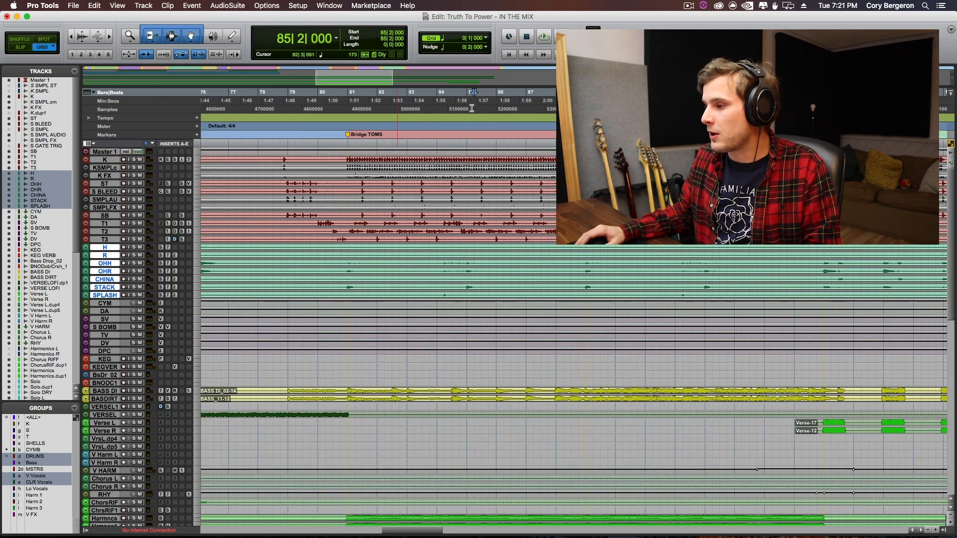
- Solo all the drum and cymbal tracks and audition them from bar 80 into the Bridge TOMS section
{"action": "left_click", "coordinate": [348, 137]}
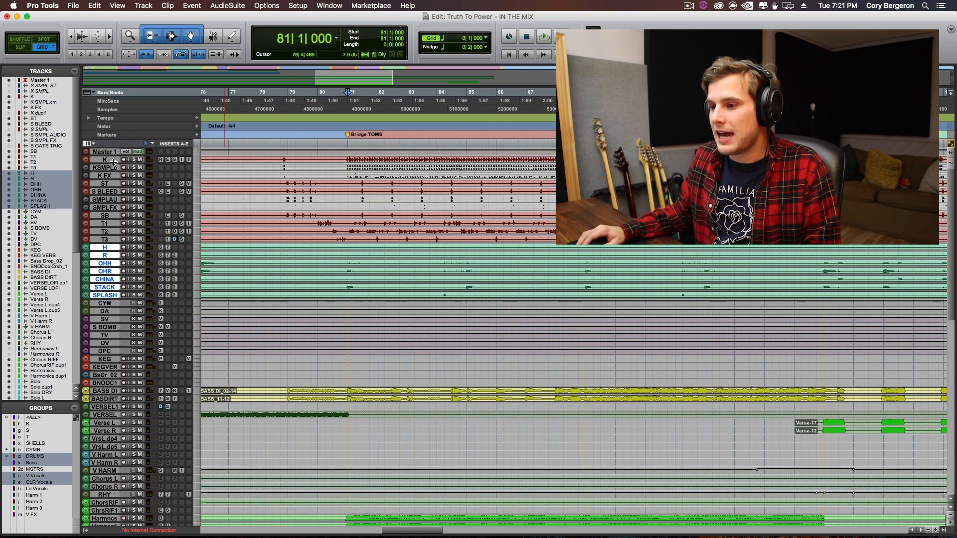
{"action": "left_click", "coordinate": [134, 200]}
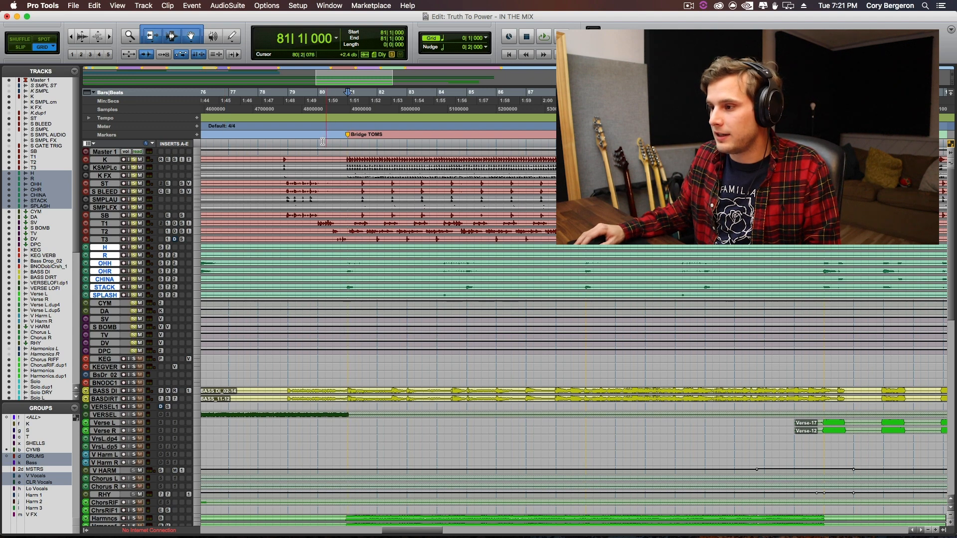
{"action": "left_click", "coordinate": [320, 141]}
{"action": "key", "text": "space"}
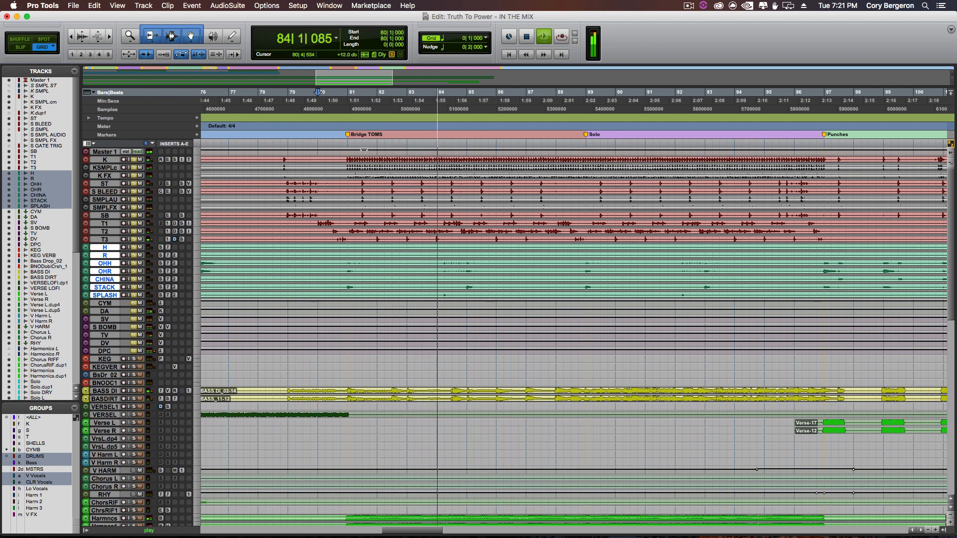
{"action": "key", "text": "space"}
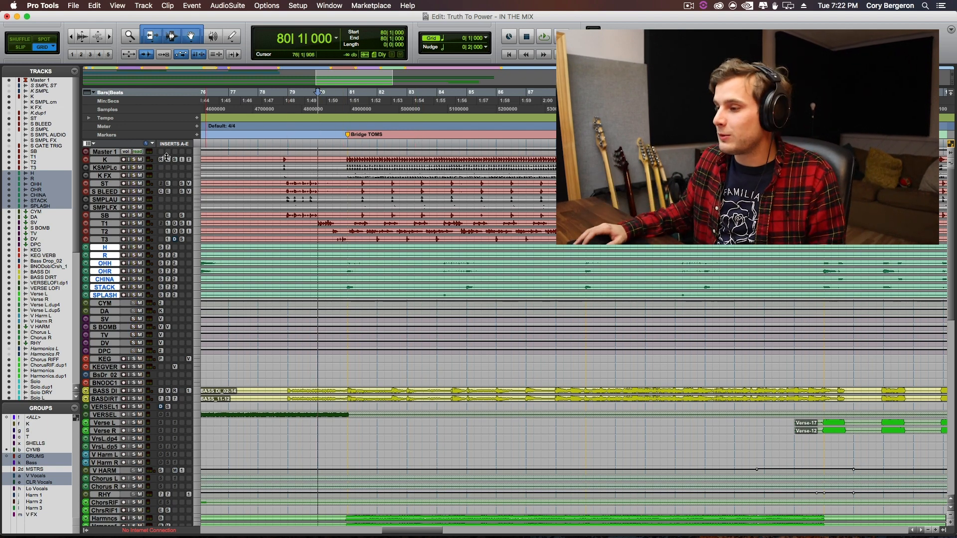
- Solo only the kick track K and audition it from bar 80, beat 4, into the Bridge TOMS section
{"action": "left_click", "coordinate": [135, 160]}
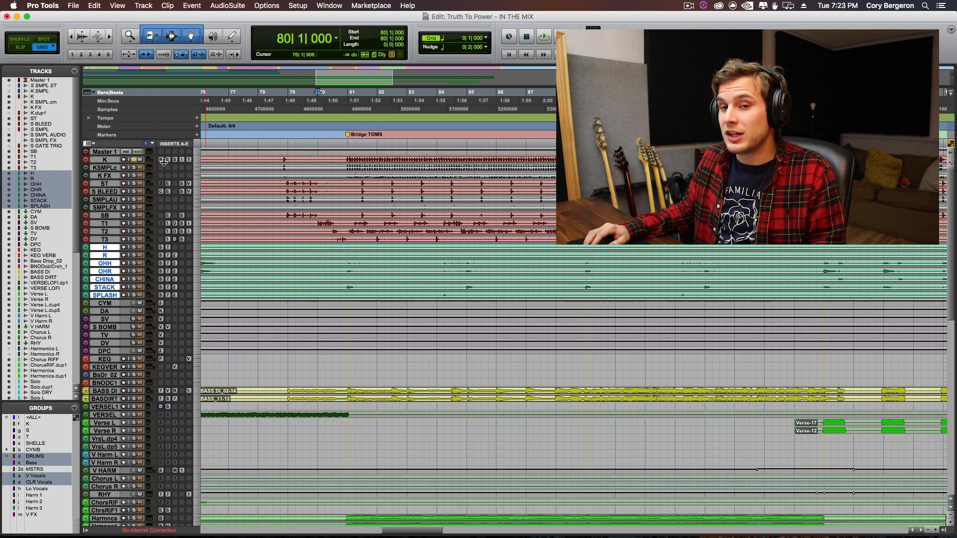
{"action": "left_click", "coordinate": [346, 145]}
{"action": "key", "text": "space"}
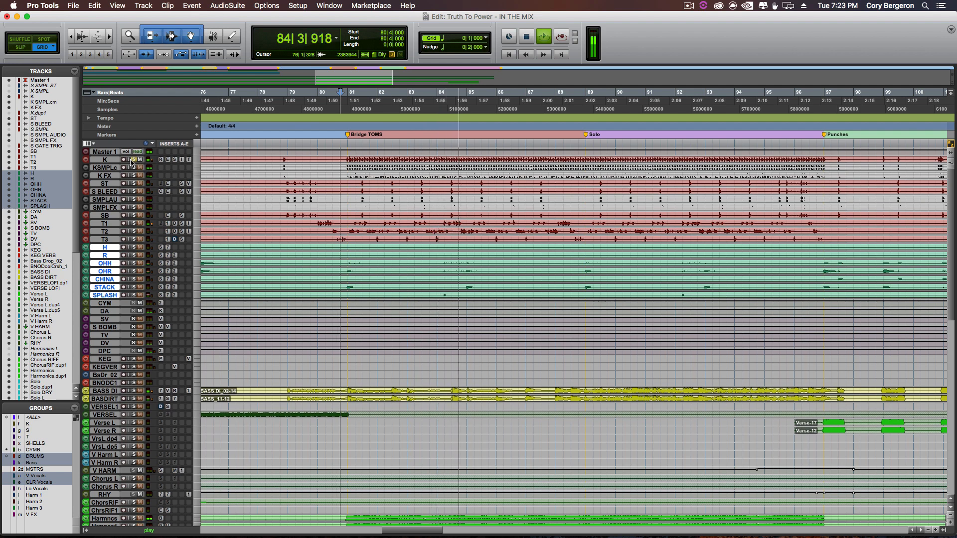
{"action": "key", "text": "space"}
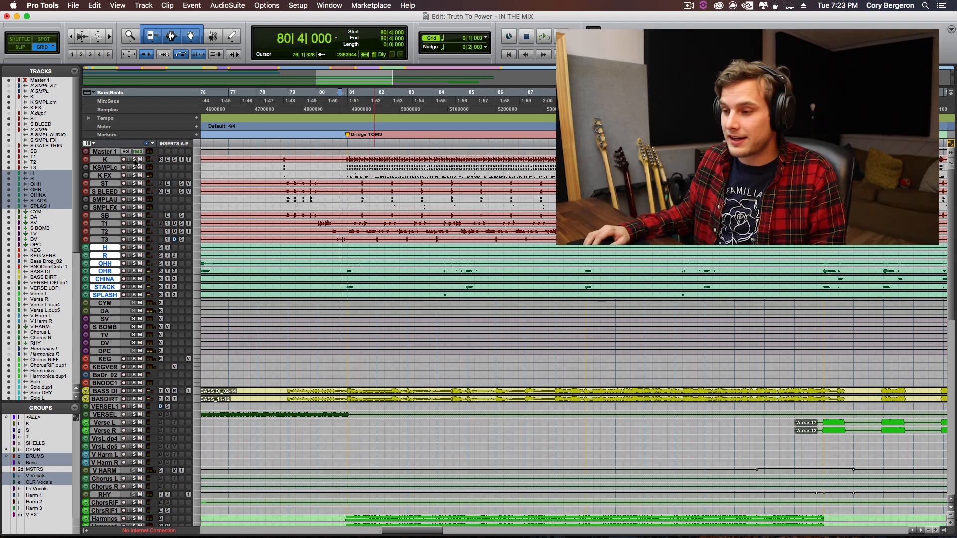
- Solo only the snare and tom tracks ST through T3, audition them from bar 80, beat 4, and clear their solo
{"action": "left_click", "coordinate": [110, 185]}
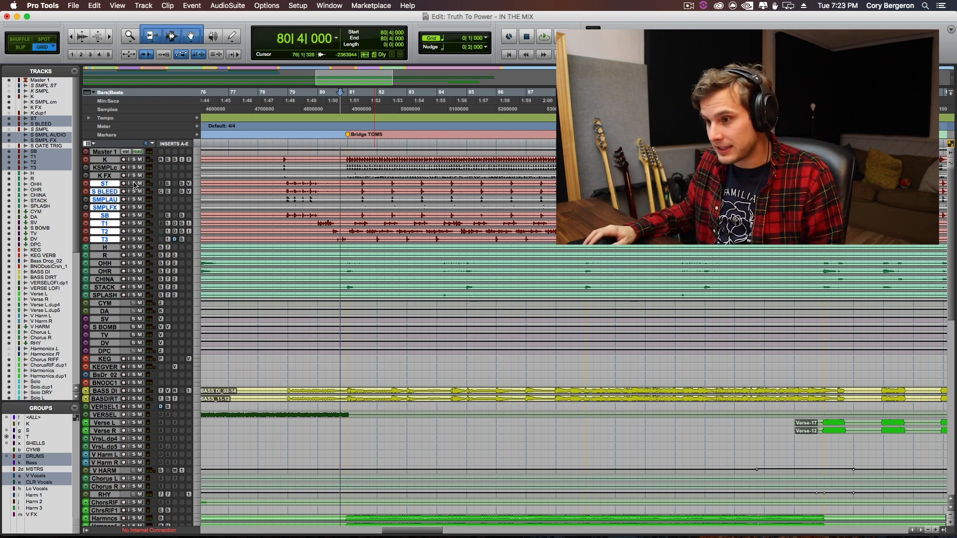
{"action": "left_click", "coordinate": [134, 184]}
{"action": "key", "text": "space"}
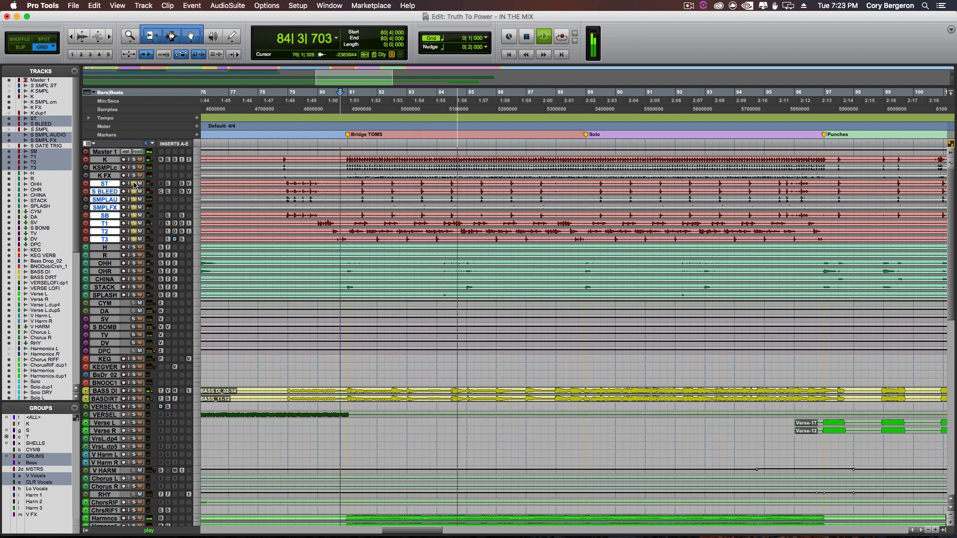
{"action": "key", "text": "space"}
{"action": "left_click", "coordinate": [133, 184], "text": "alt+shift"}
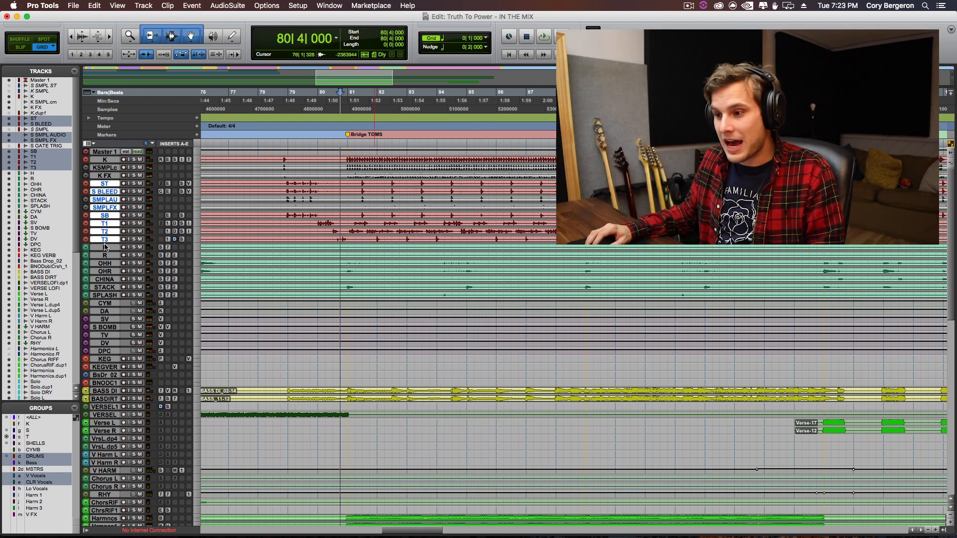
- Solo only the cymbal tracks H through SPLASH and audition them from bar 84 in the Bridge TOMS section
{"action": "left_click", "coordinate": [105, 247]}
{"action": "left_click", "coordinate": [132, 296], "text": "shift"}
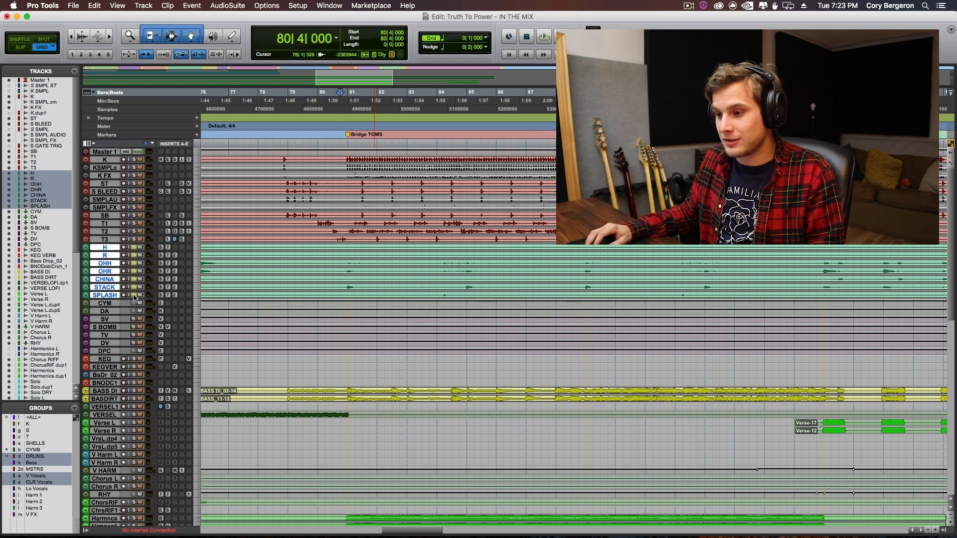
{"action": "key", "text": "space"}
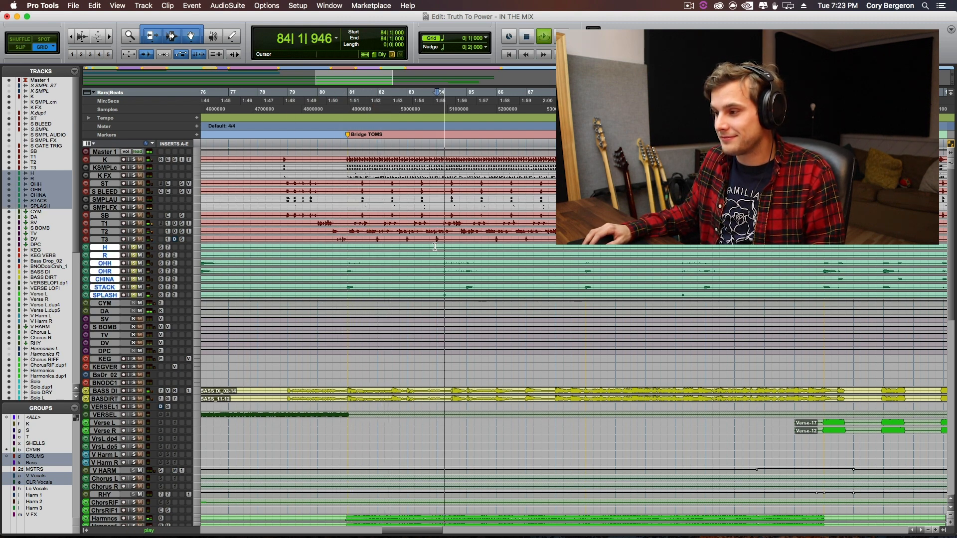
{"action": "key", "text": "space"}
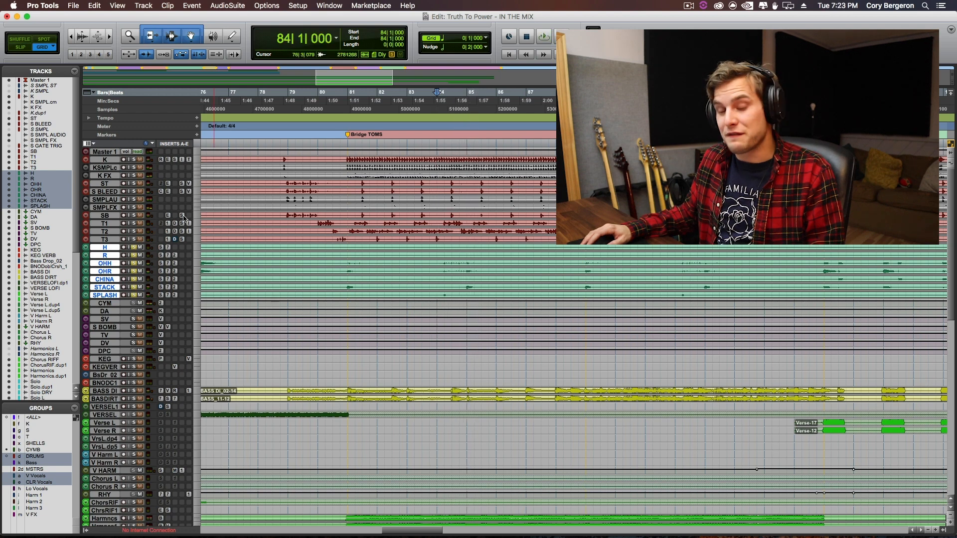
- Solo the tracks K through SPLASH together and audition the full kit from bar 80 into the Bridge TOMS section
{"action": "left_click", "coordinate": [112, 161]}
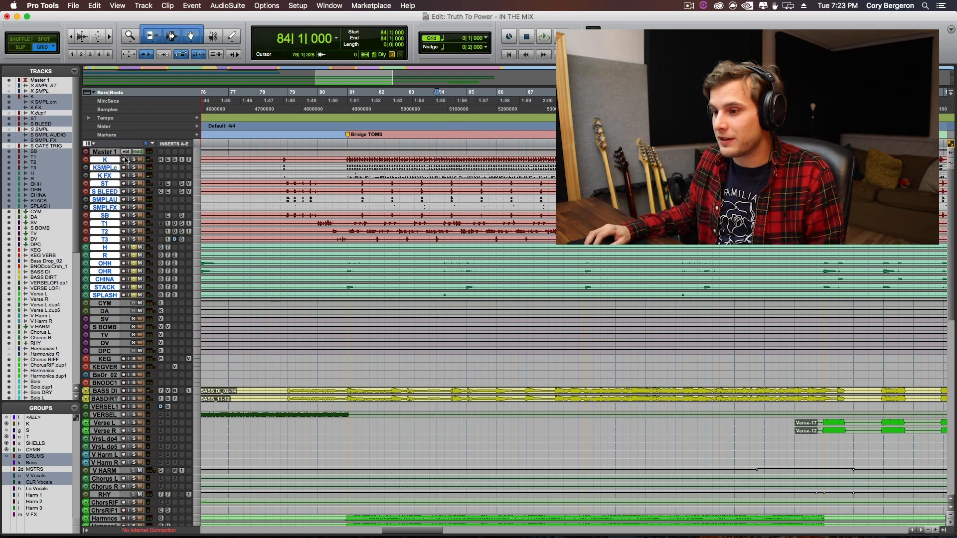
{"action": "left_click", "coordinate": [318, 142]}
{"action": "key", "text": "space"}
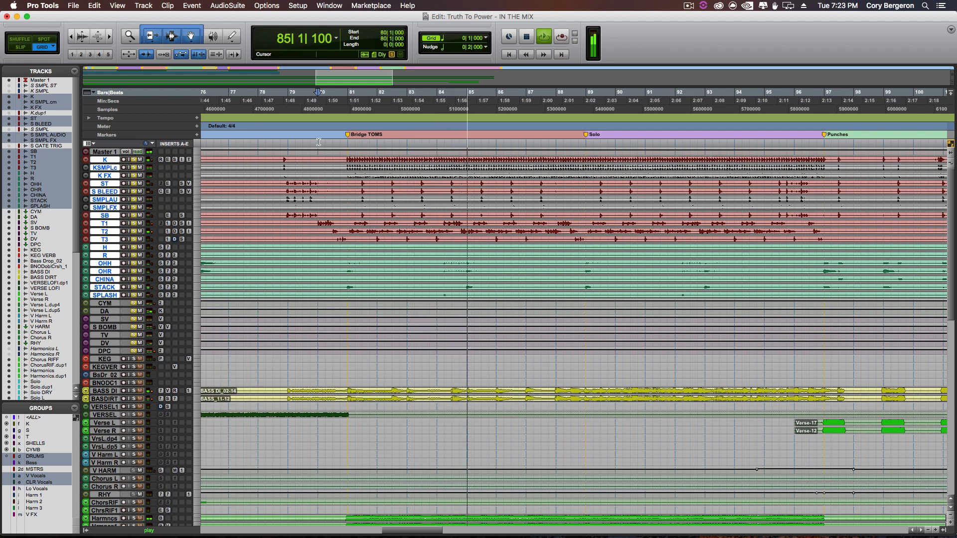
{"action": "key", "text": "space"}
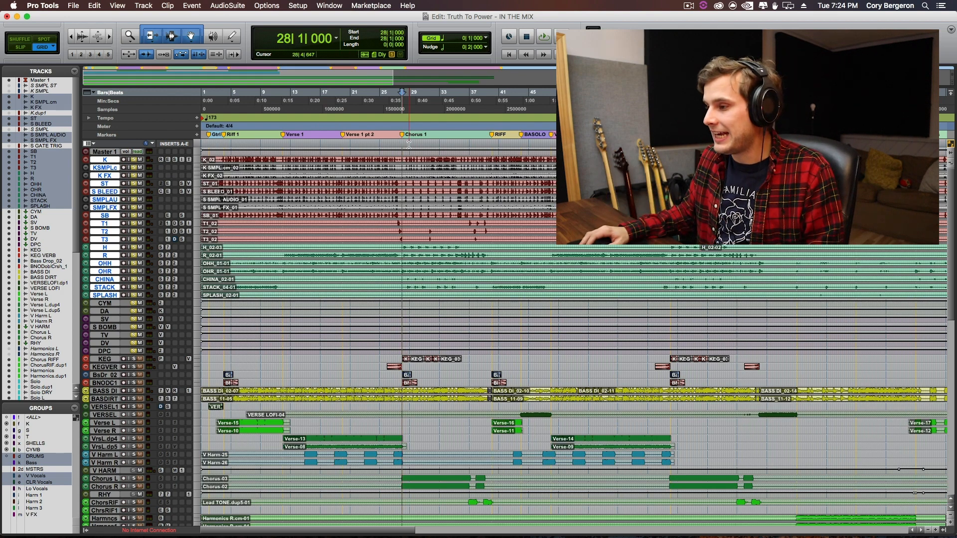
- Compare the soloed drums from bar 28 in Chorus 1 with the kick and snare sample tracks muted and unmuted
{"action": "key", "text": "t"}
{"action": "key", "text": "t"}
{"action": "left_click", "coordinate": [134, 169]}
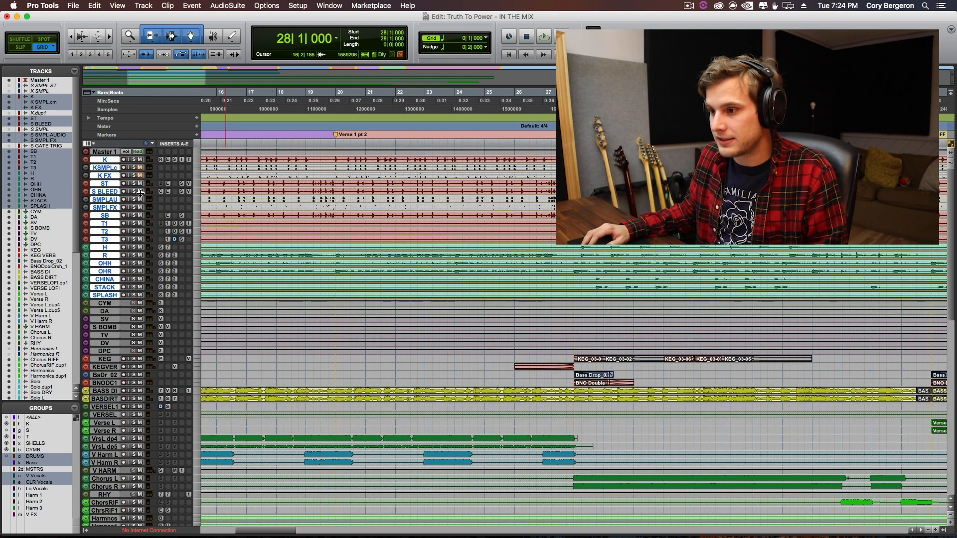
{"action": "key", "text": "space"}
{"action": "left_click", "coordinate": [134, 167]}
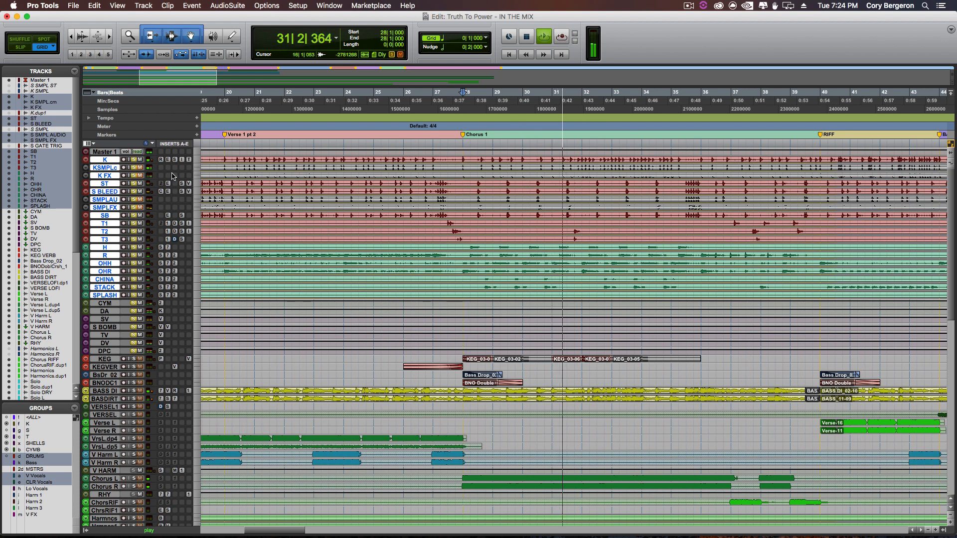
{"action": "key", "text": "space"}
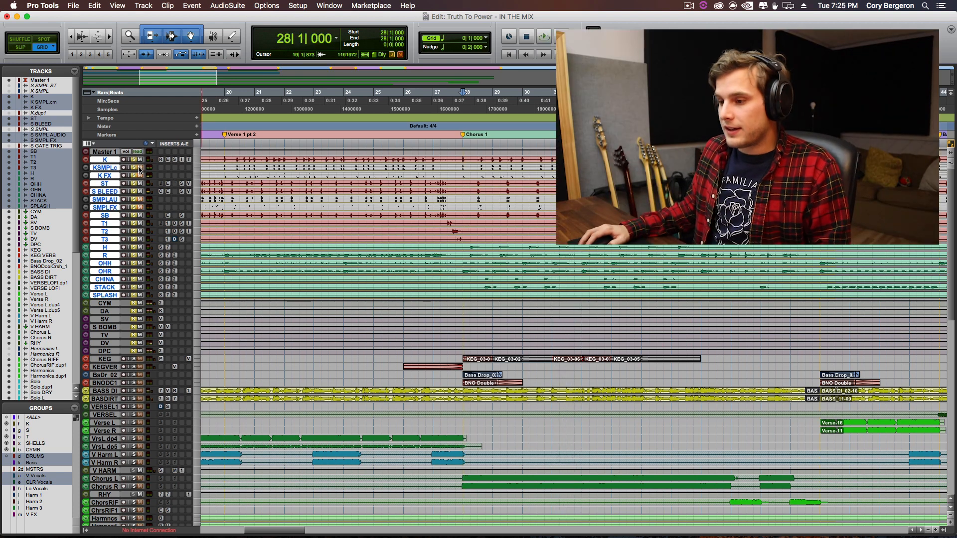
{"action": "key", "text": "space"}
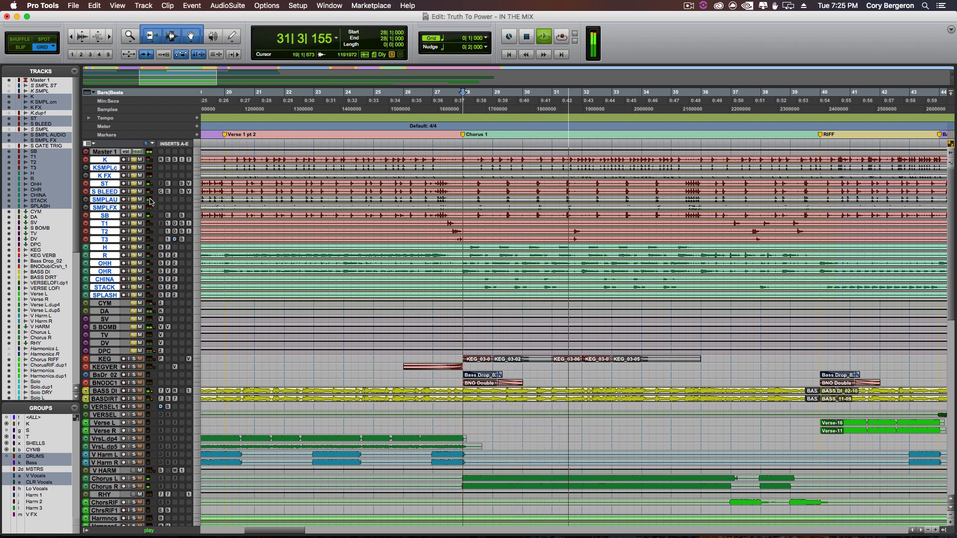
{"action": "key", "text": "space"}
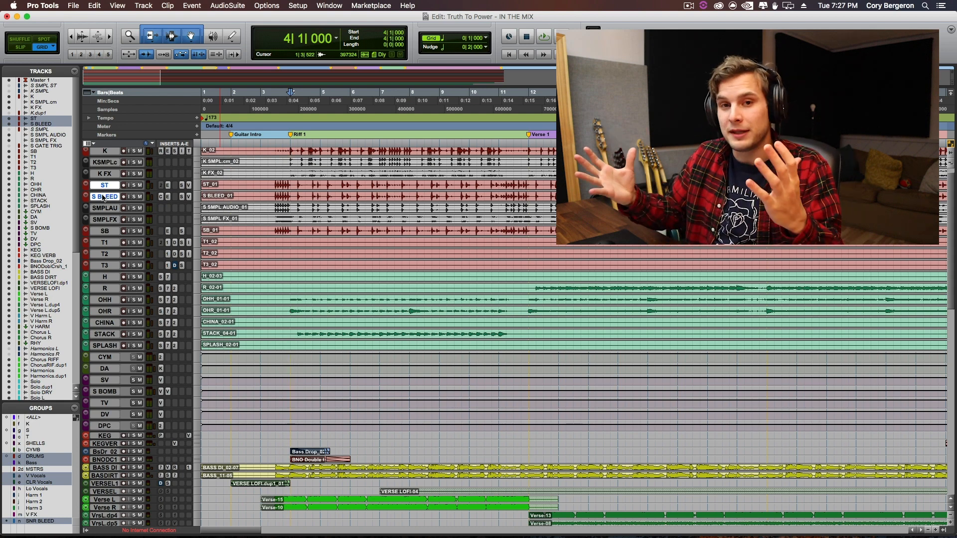
- Solo only the top snare track ST and audition it from bar 4 at the Riff 1 marker
{"action": "left_click", "coordinate": [134, 184]}
{"action": "key", "text": "space"}
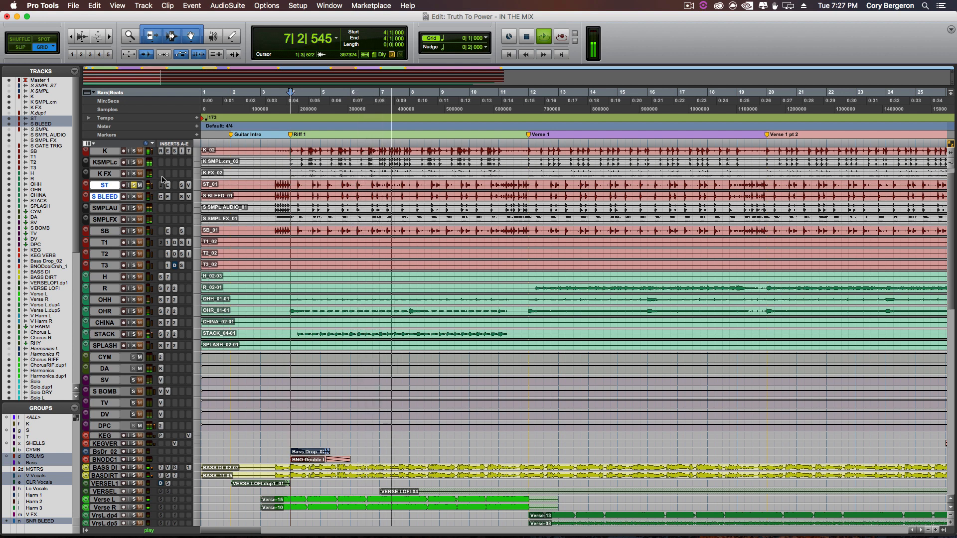
{"action": "key", "text": "space"}
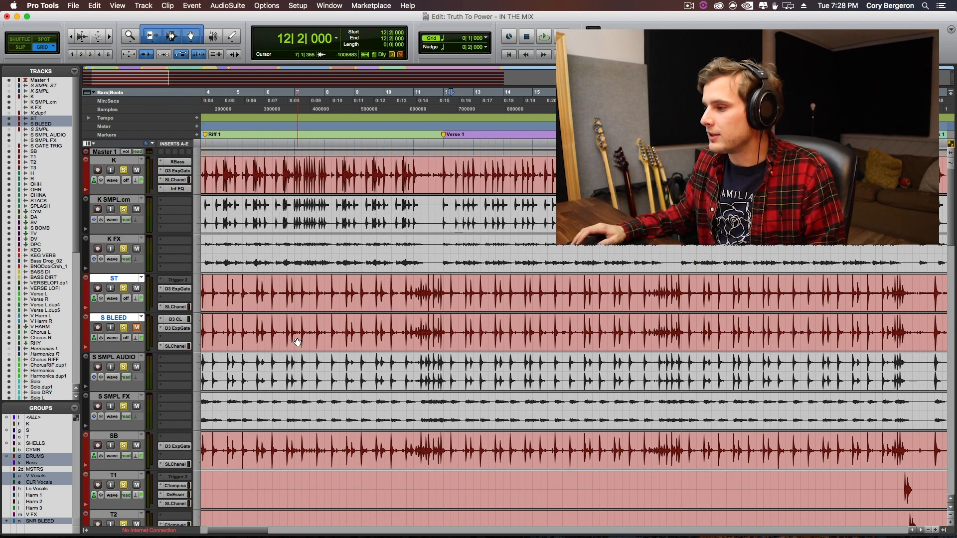
- Select the Verse 1 passage on the ST and S BLEED tracks from bar 12, with a length of 7 bars and 3 beats
{"action": "left_click", "coordinate": [444, 327]}
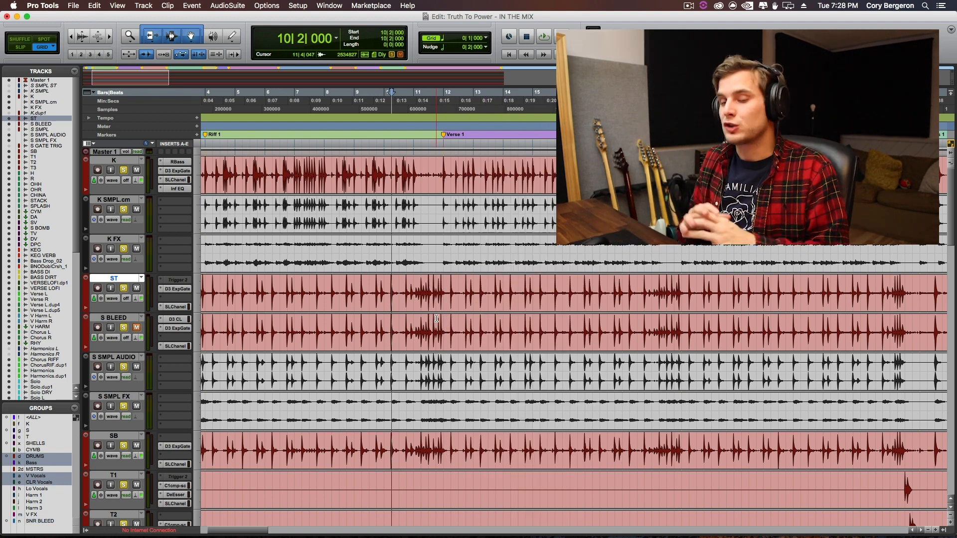
{"action": "left_click_drag", "start_coordinate": [442, 284], "coordinate": [681, 293]}
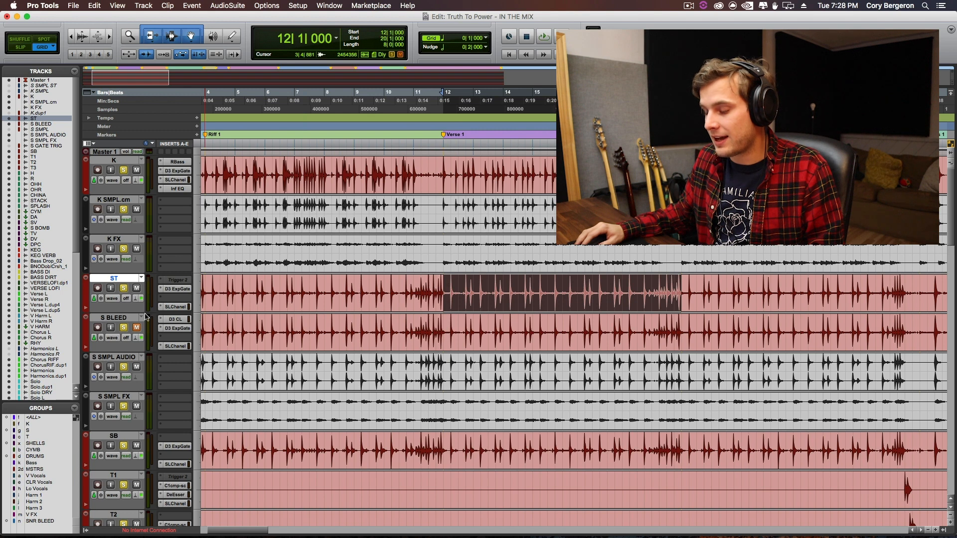
{"action": "left_click_drag", "start_coordinate": [674, 331], "coordinate": [444, 283]}
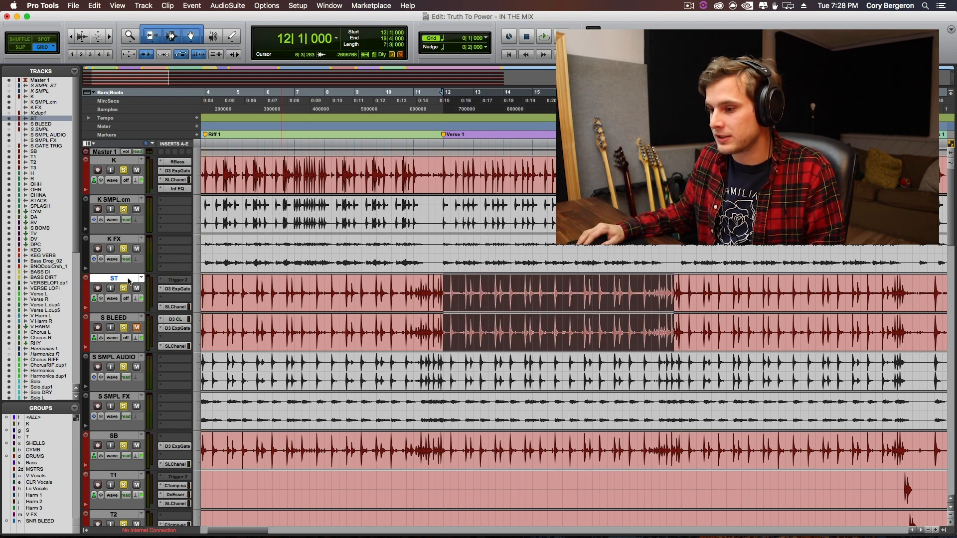
- Select the S BLEED track and examine its Compressor/Limiter and EQ3 7-Band inserts in the mixer
{"action": "left_click", "coordinate": [125, 319]}
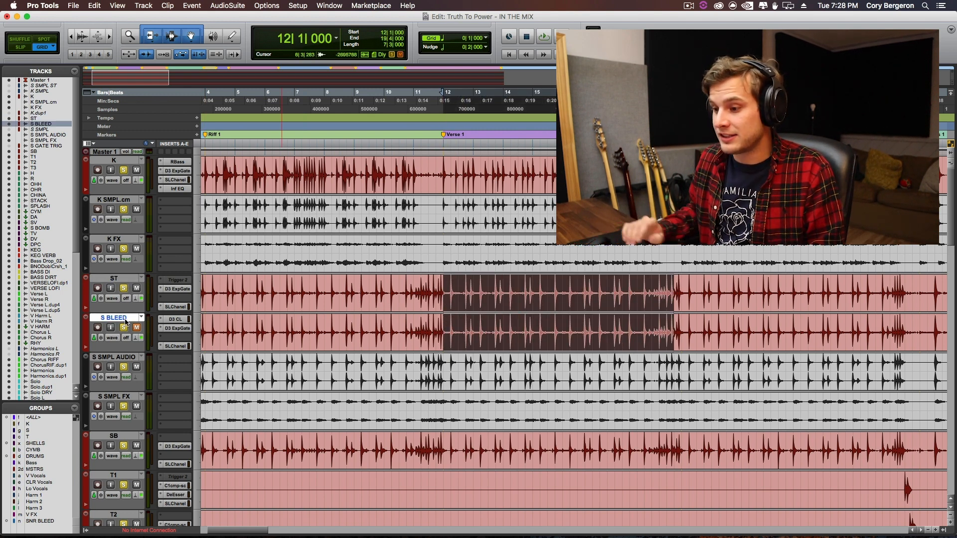
{"action": "key", "text": "super+equal"}
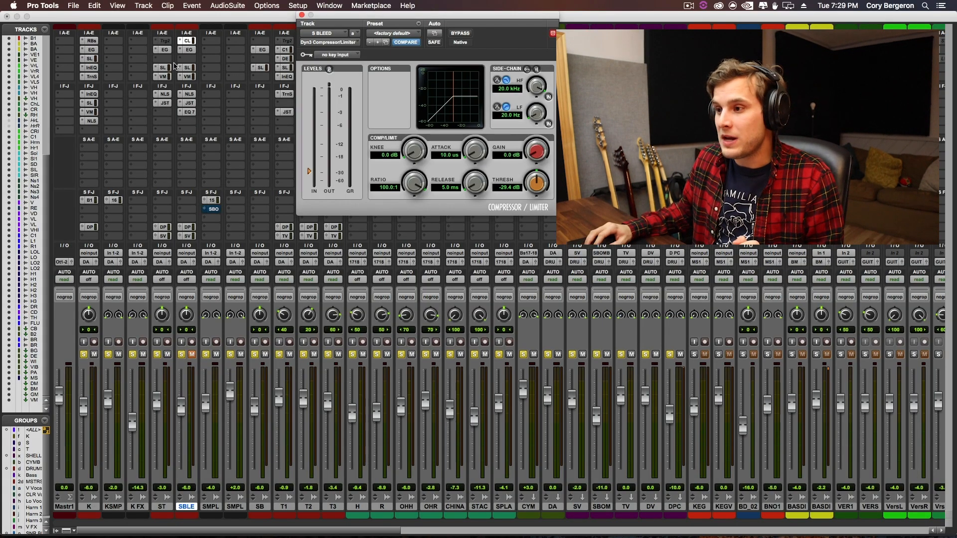
{"action": "left_click", "coordinate": [189, 114]}
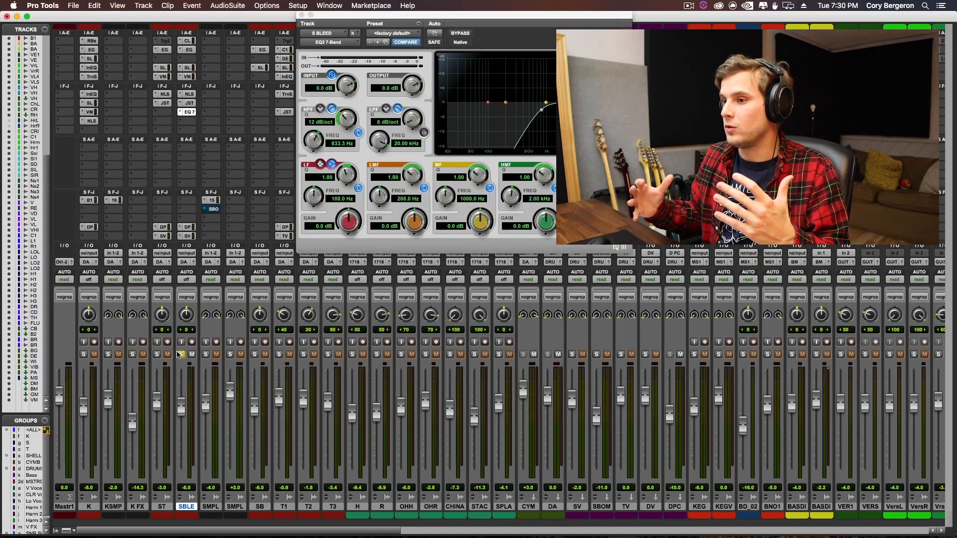
- Audition the ST snare soloed with and without the S BLEED track, and close the EQ3 7-Band window
{"action": "left_click", "coordinate": [157, 354]}
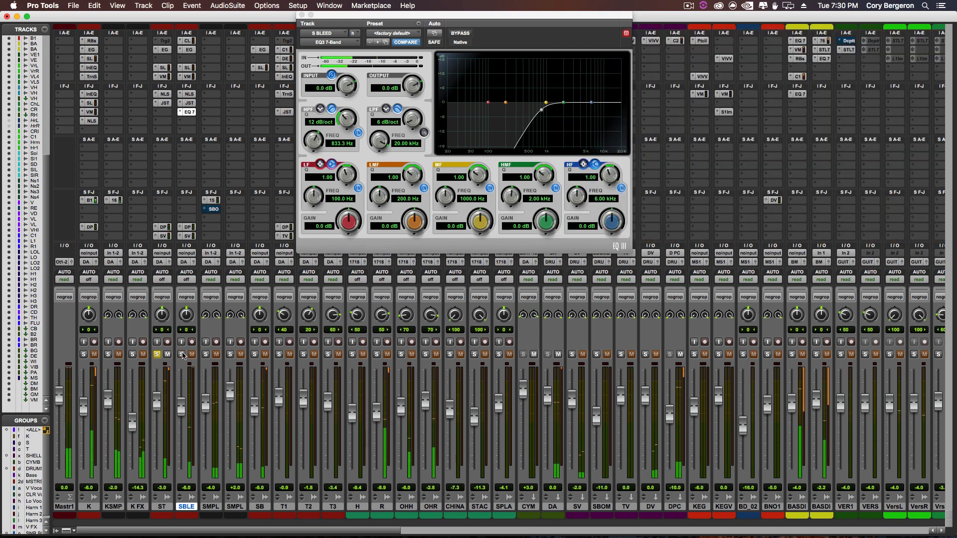
{"action": "left_click", "coordinate": [182, 354]}
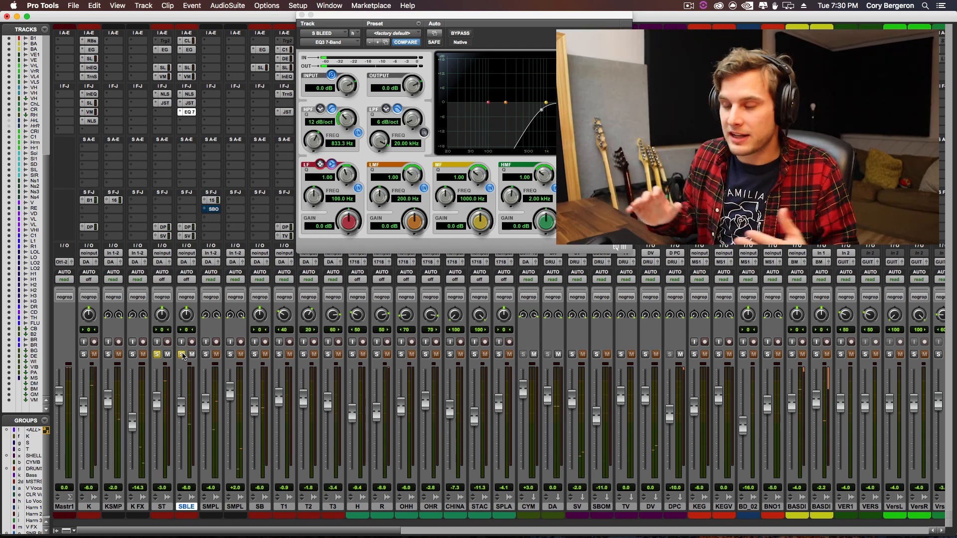
{"action": "left_click", "coordinate": [182, 354]}
{"action": "left_click", "coordinate": [301, 15]}
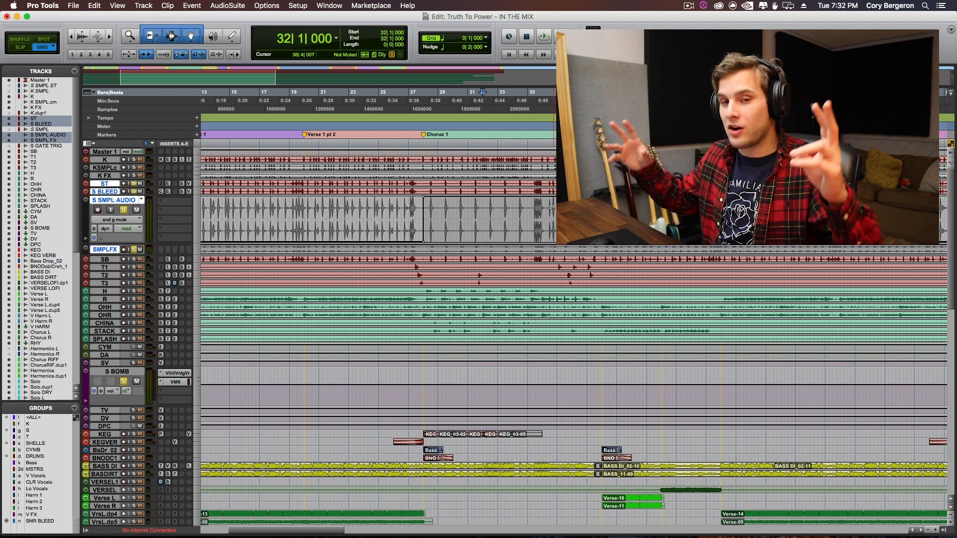
- Audition the soloed snare tracks in Chorus 1 from bar 28 beat 2 with the S BOMB track left out of solo
{"action": "left_click", "coordinate": [464, 216]}
{"action": "key", "text": "t"}
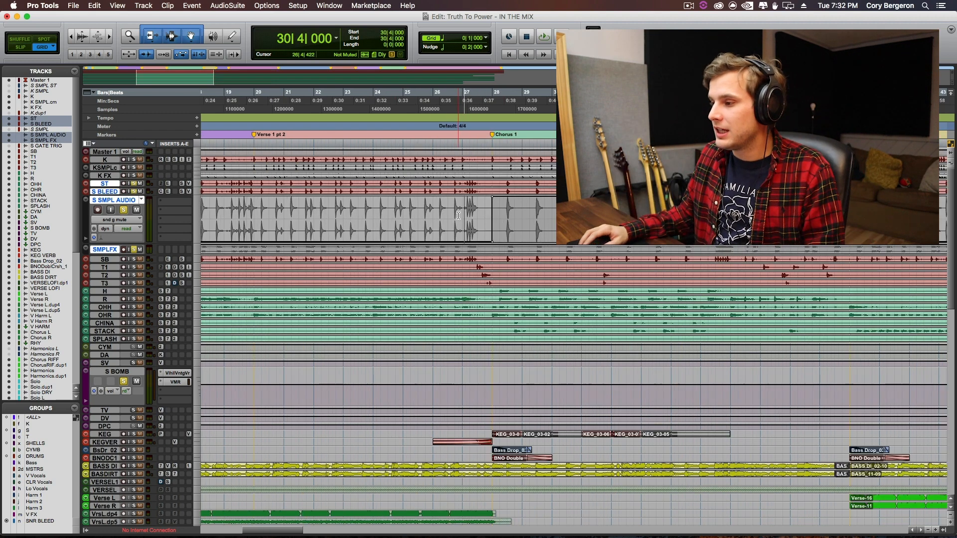
{"action": "scroll", "coordinate": [458, 216], "scroll_direction": "right", "scroll_amount": 5}
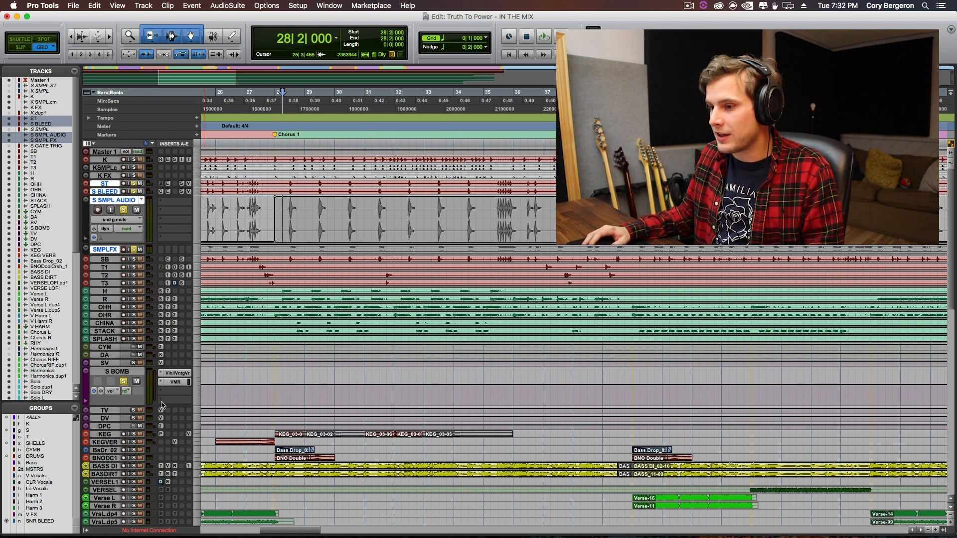
{"action": "key", "text": "space"}
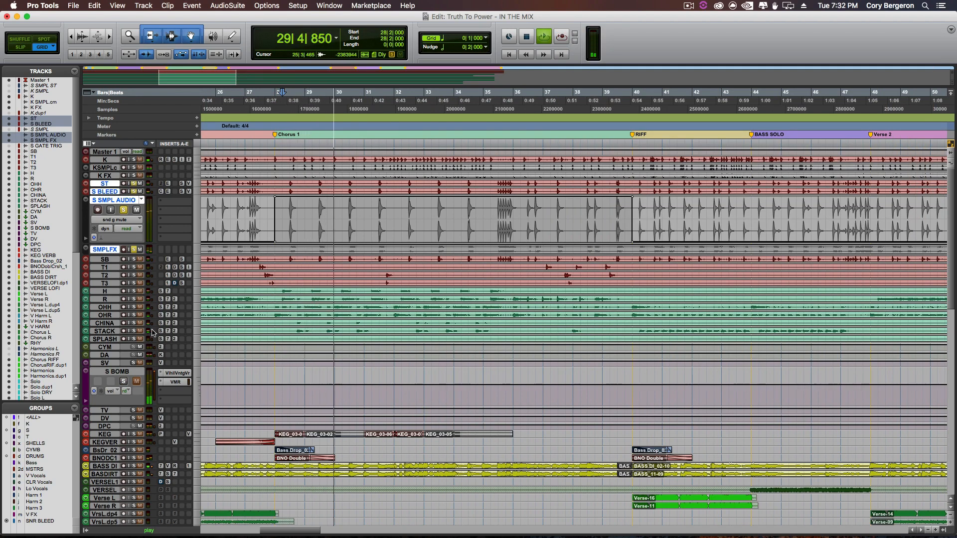
{"action": "key", "text": "space"}
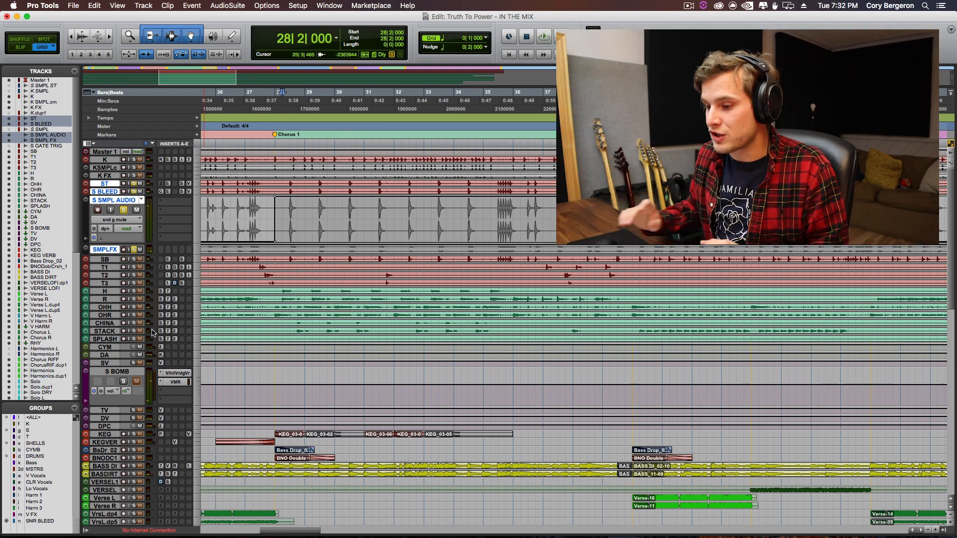
- Select the S BOMB track and examine its ValhallaVintageVerb insert settings
{"action": "left_click", "coordinate": [105, 364]}
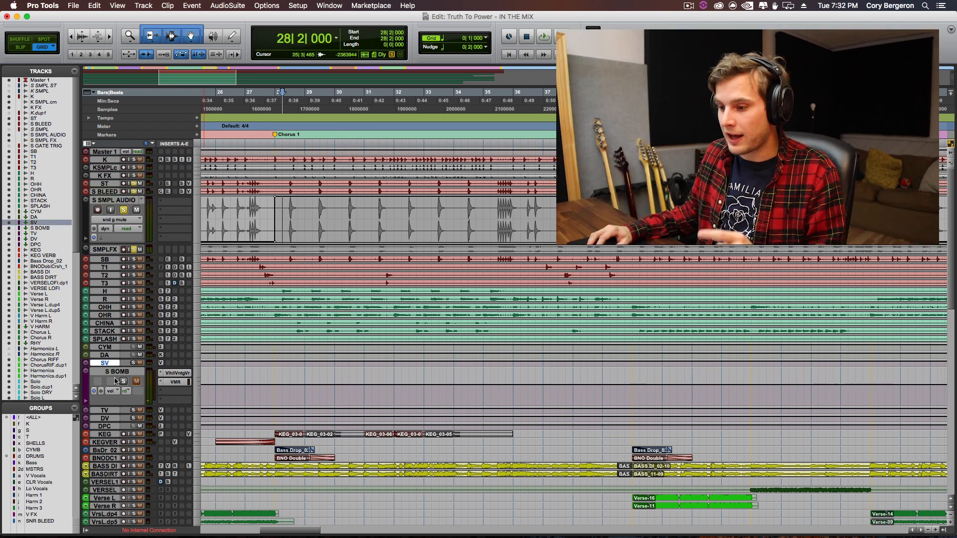
{"action": "left_click", "coordinate": [127, 373]}
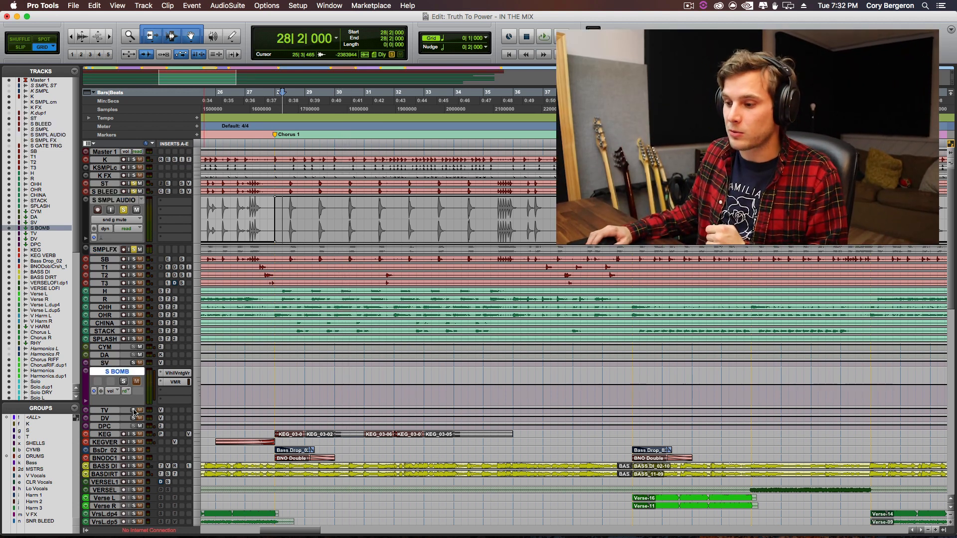
{"action": "left_click", "coordinate": [178, 374]}
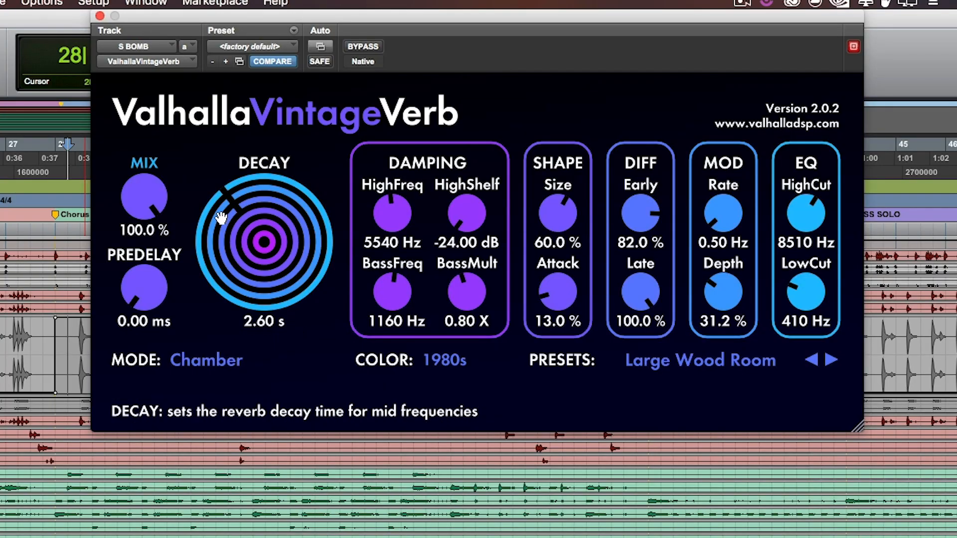
{"action": "left_click", "coordinate": [99, 15]}
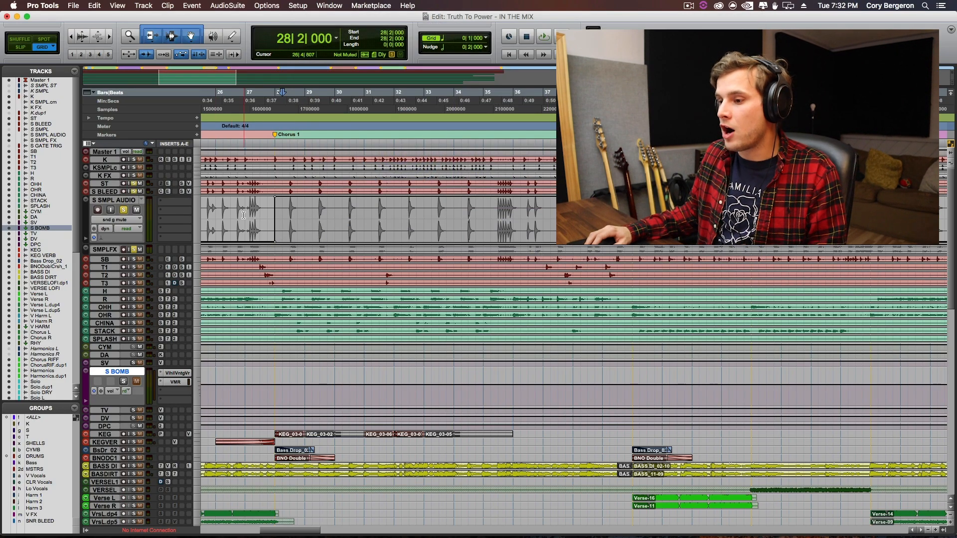
- Audition the soloed snare tracks together with S BOMB from bar 27 beat 4 into Chorus 1
{"action": "left_click_drag", "start_coordinate": [245, 230], "coordinate": [668, 231]}
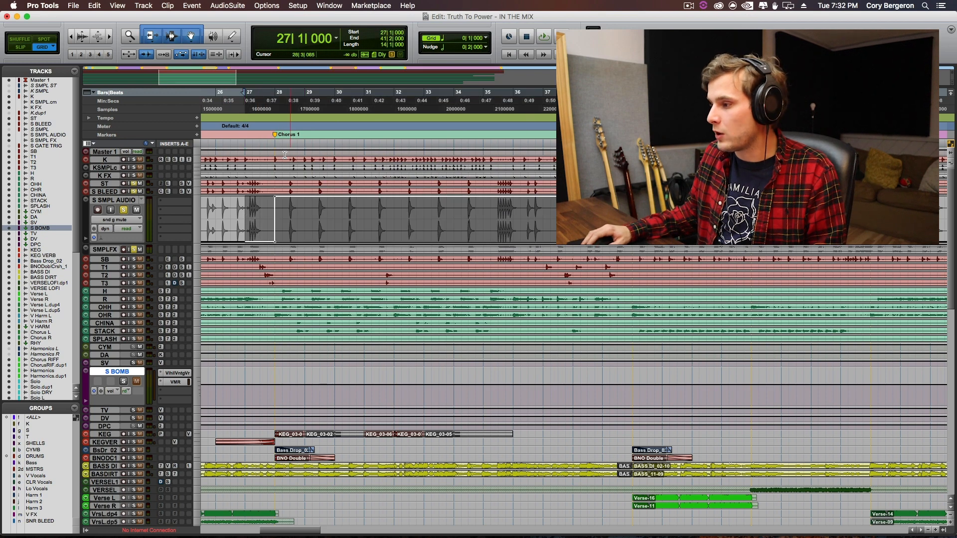
{"action": "key", "text": "r"}
{"action": "key", "text": "r"}
{"action": "key", "text": "r"}
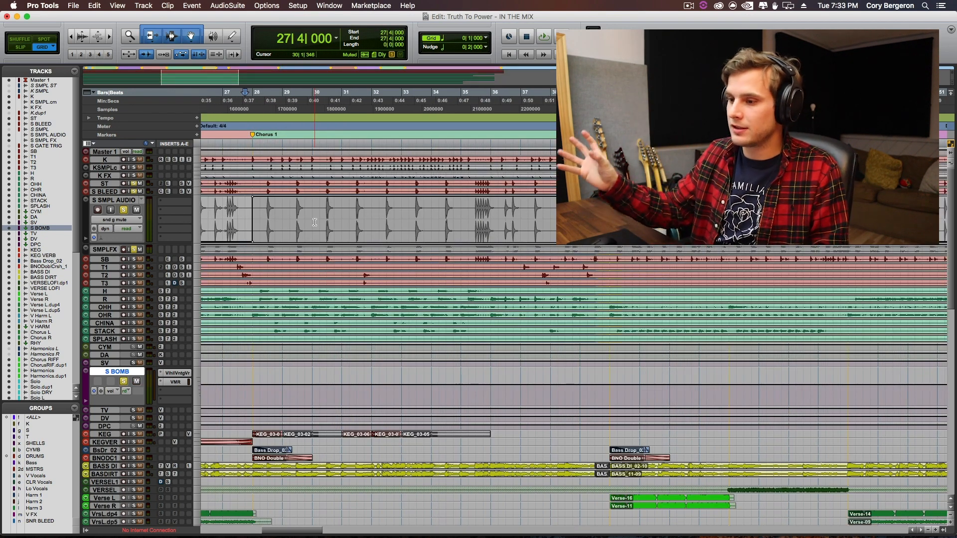
{"action": "key", "text": "space"}
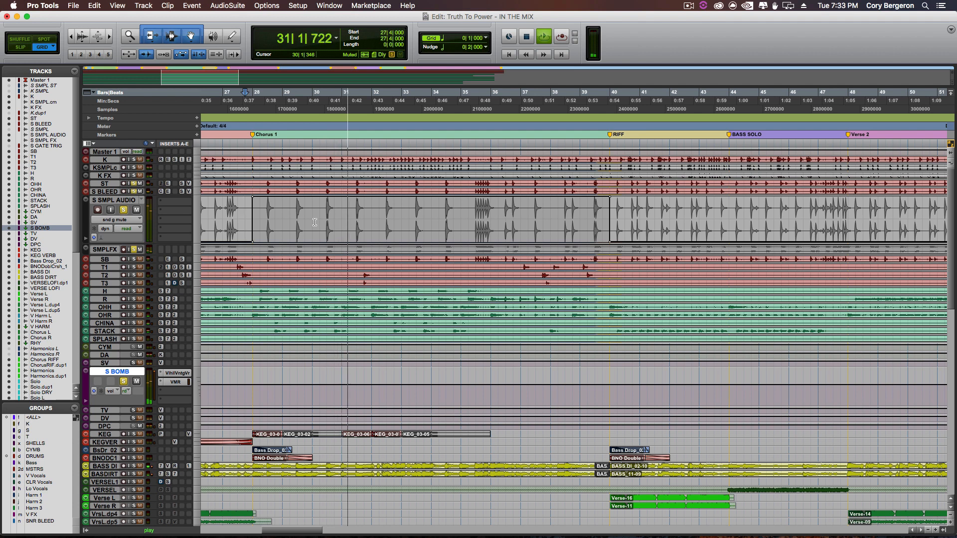
{"action": "key", "text": "space"}
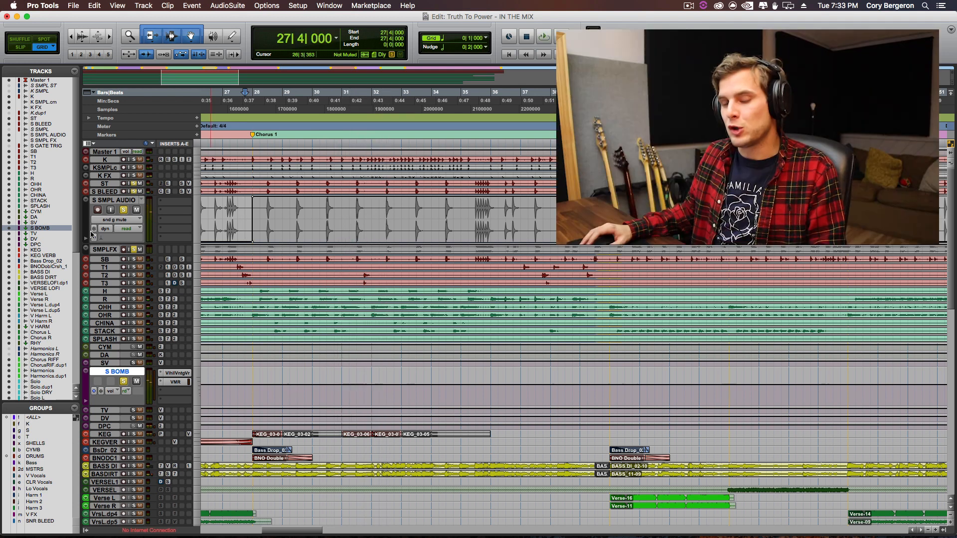
- Take the snare tracks out of solo and switch the K SMPL.cm track view to volume to inspect its automation near Chorus 1
{"action": "left_click", "coordinate": [124, 210]}
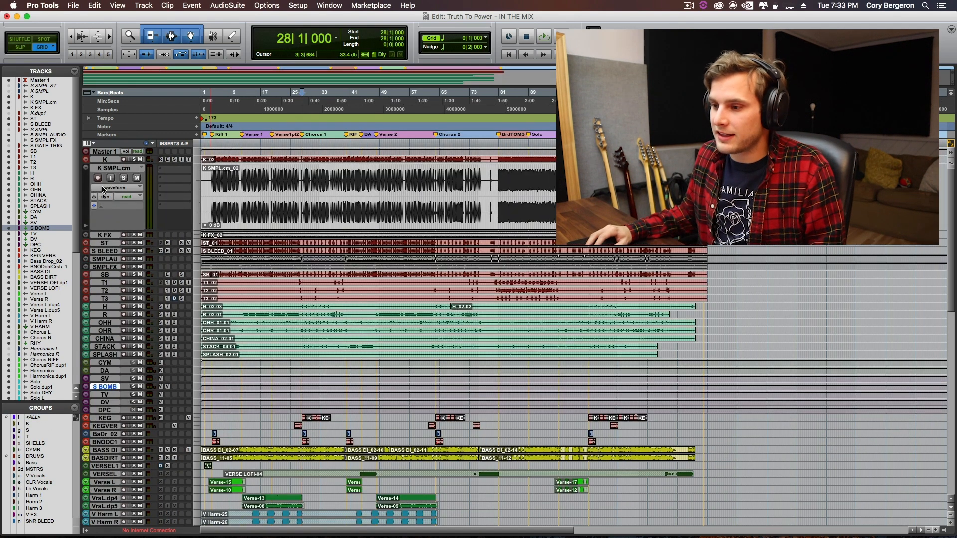
{"action": "left_click", "coordinate": [102, 189]}
{"action": "left_click", "coordinate": [105, 199]}
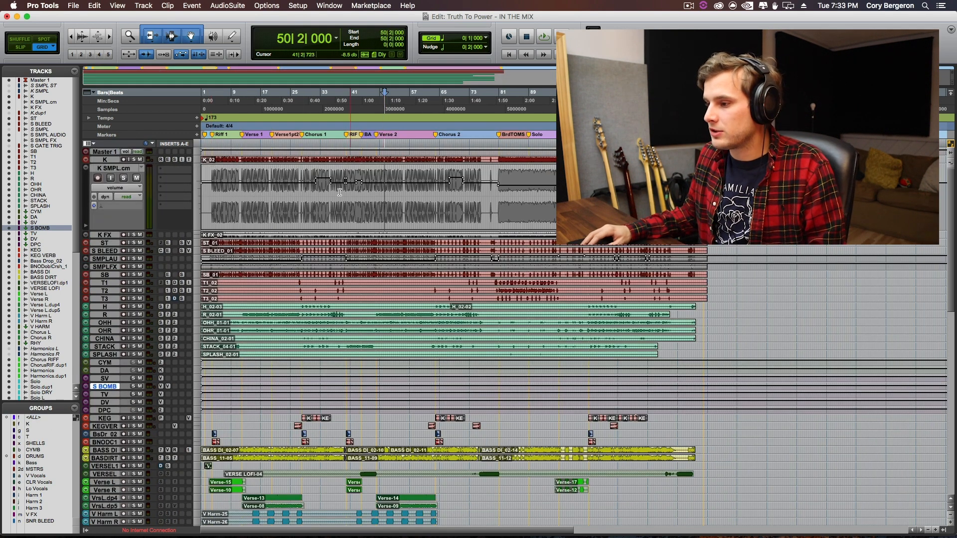
{"action": "left_click", "coordinate": [317, 188]}
{"action": "key", "text": "t"}
{"action": "key", "text": "t"}
{"action": "key", "text": "t"}
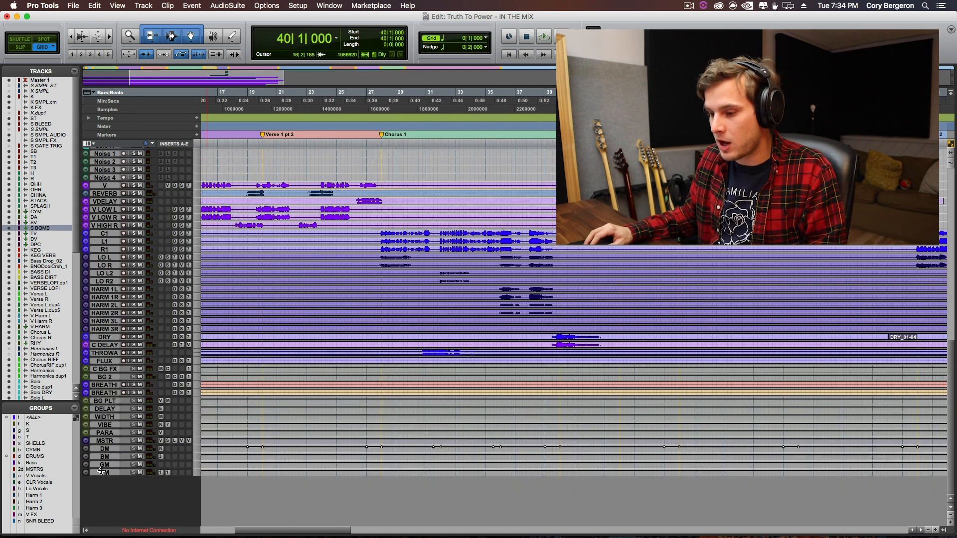
- Enlarge the DM track so its volume automation is readable across the song
{"action": "left_click_drag", "start_coordinate": [101, 472], "coordinate": [102, 515]}
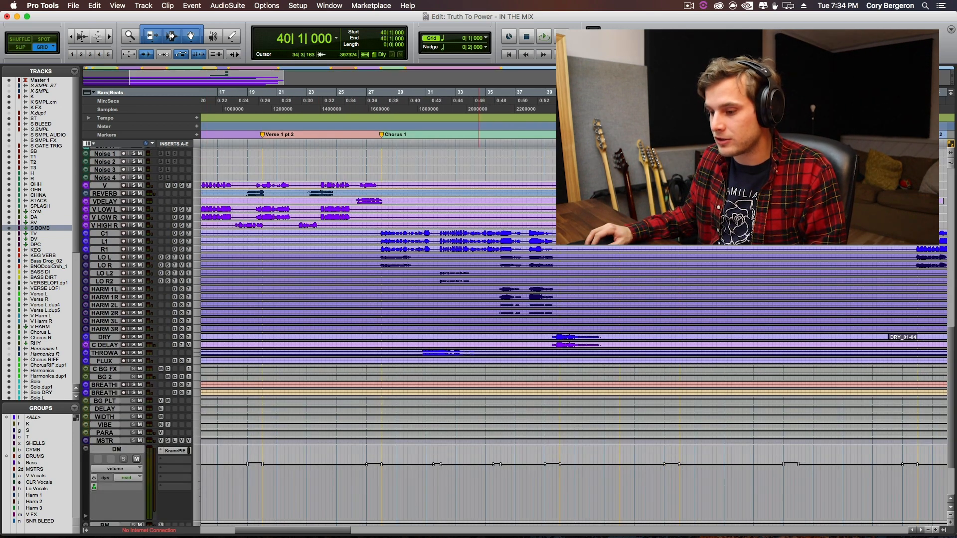
{"action": "key", "text": "r"}
{"action": "key", "text": "r"}
{"action": "key", "text": "t"}
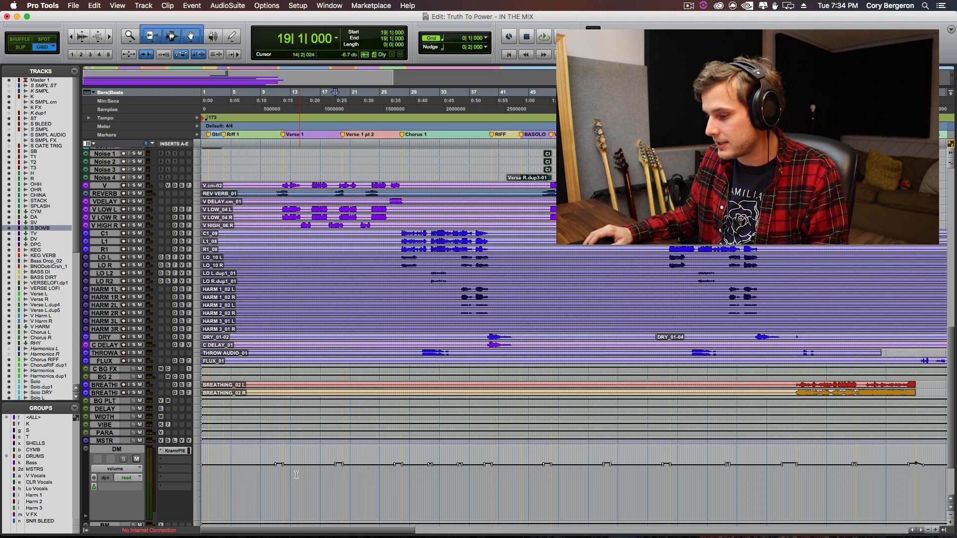
- Examine the DM track's volume automation at the song's section changes, closing in on Verse 1 pt 2 and Chorus 1
{"action": "left_click_drag", "start_coordinate": [249, 479], "coordinate": [653, 469]}
{"action": "scroll", "coordinate": [334, 472], "scroll_direction": "right", "scroll_amount": 10}
{"action": "scroll", "coordinate": [446, 459], "scroll_direction": "left", "scroll_amount": 10}
{"action": "left_click", "coordinate": [395, 478]}
{"action": "key", "text": "t"}
{"action": "key", "text": "t"}
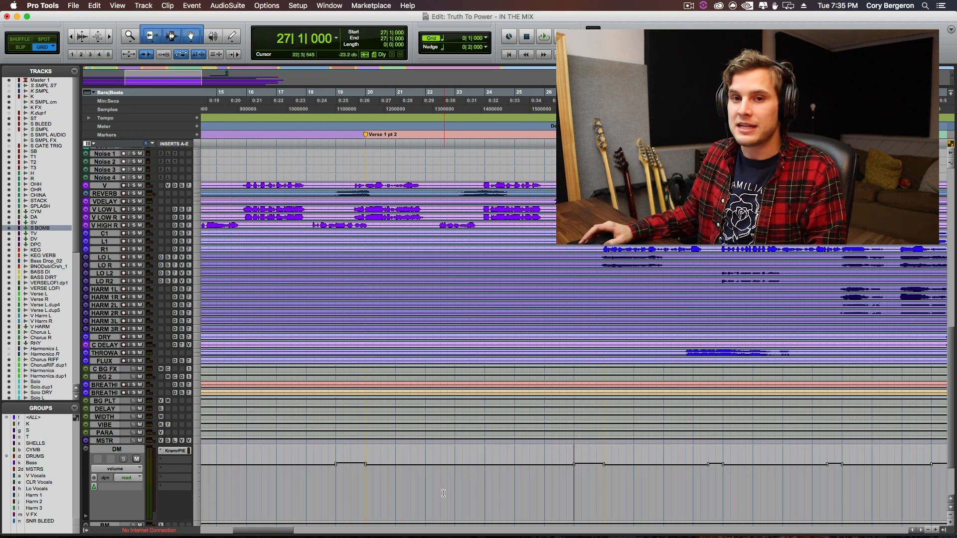
{"action": "key", "text": "r"}
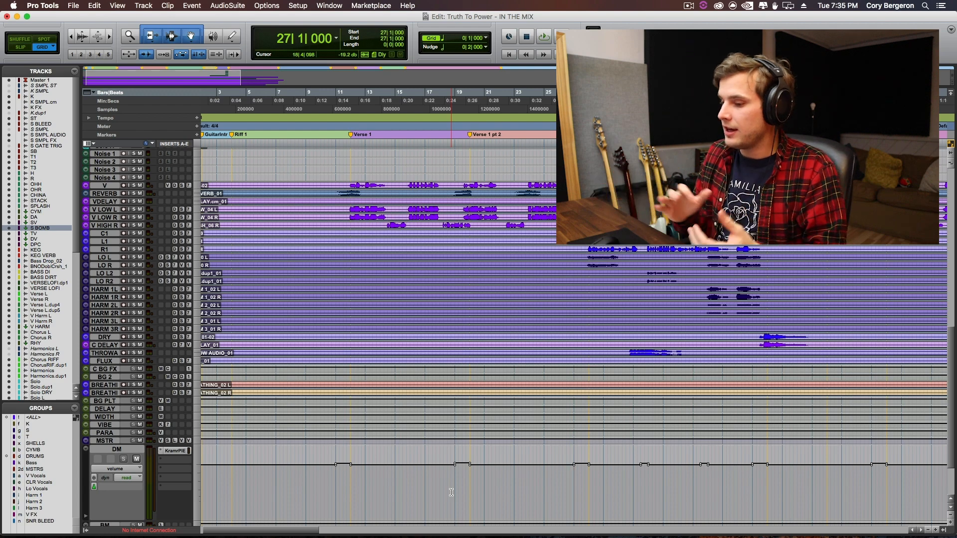
- Select the grouped BASS DI and BASS DIRT tracks and enlarge both to show their waveforms and inserts
{"action": "scroll", "coordinate": [114, 452], "scroll_direction": "up", "scroll_amount": 15}
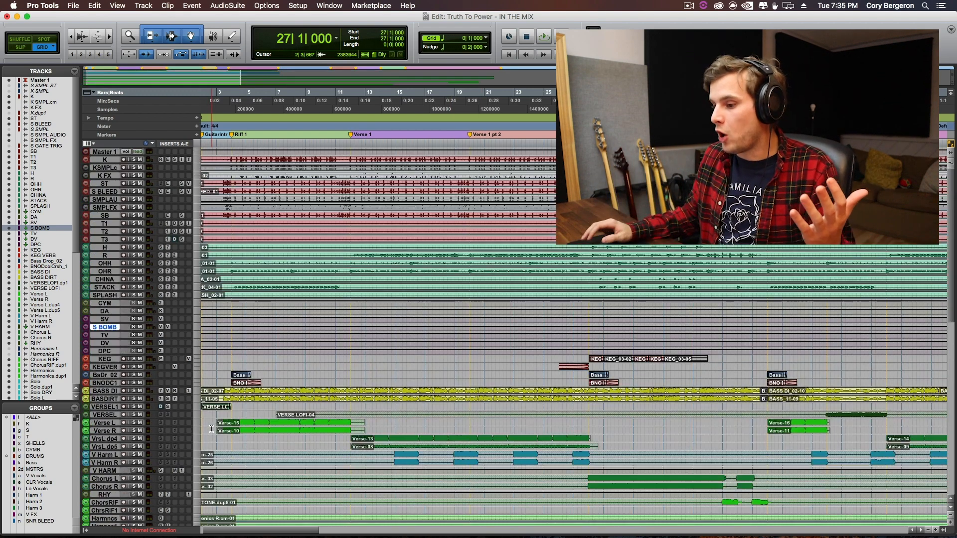
{"action": "key", "text": "r"}
{"action": "key", "text": "t"}
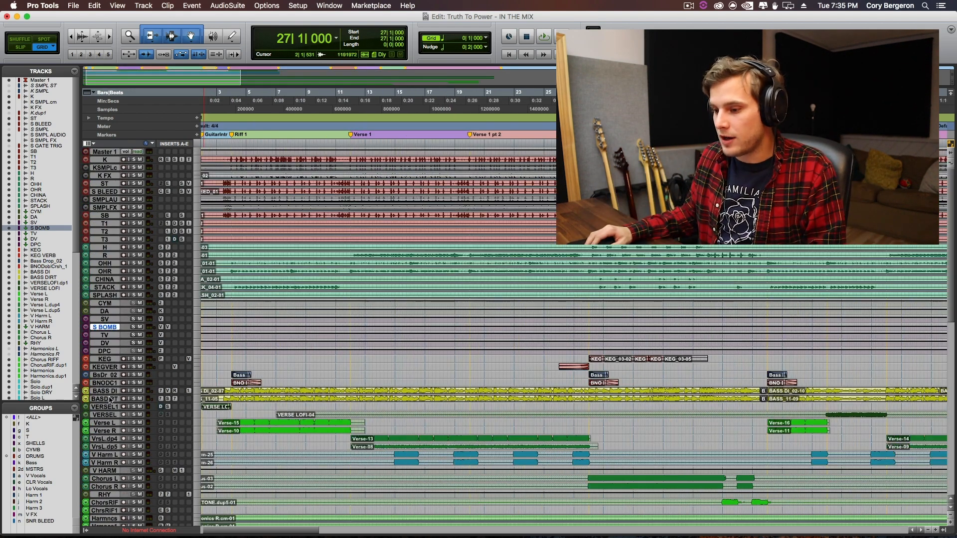
{"action": "left_click", "coordinate": [109, 398]}
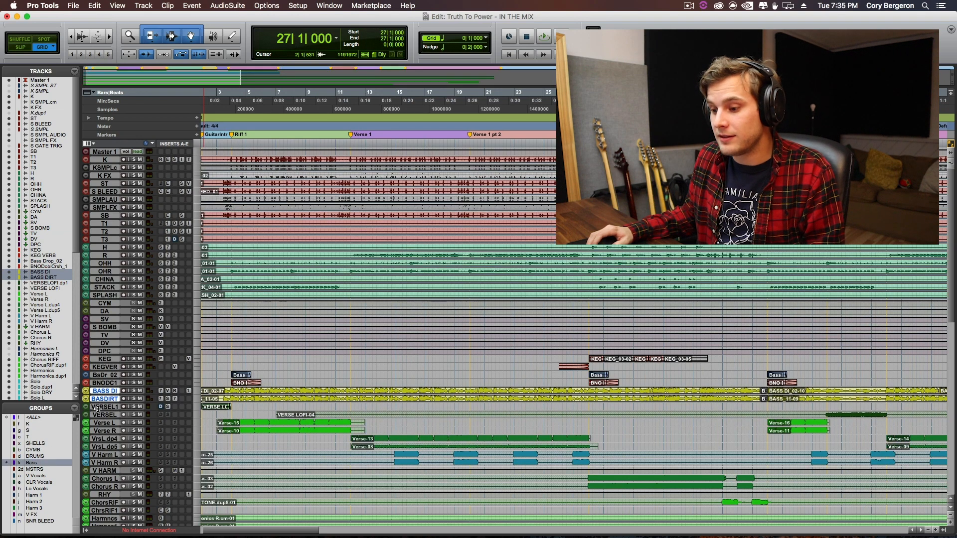
{"action": "left_click", "coordinate": [235, 353]}
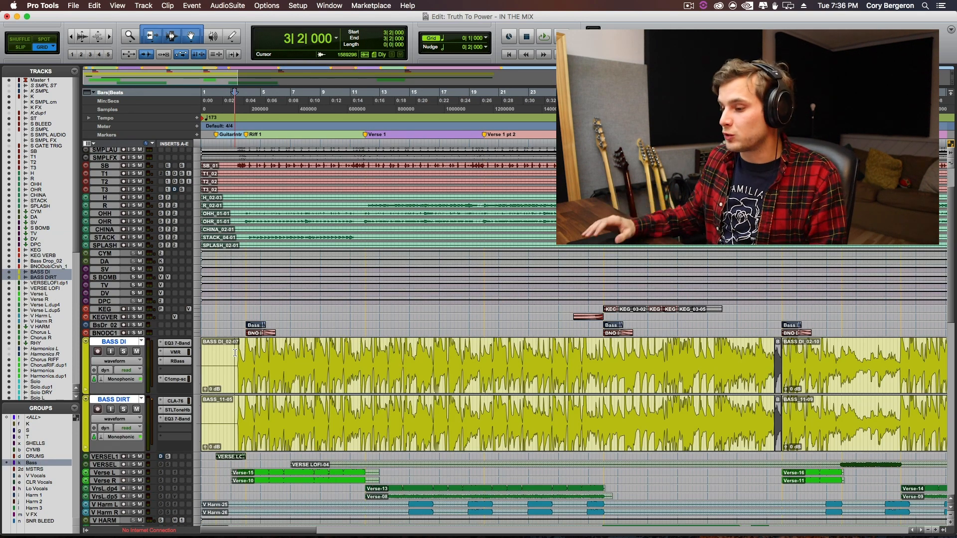
- Examine the BASS DI and BASS DIRT waveforms over the whole song, then closely from the Guitar Intro into Riff 1
{"action": "left_click_drag", "start_coordinate": [234, 353], "coordinate": [522, 356]}
{"action": "key", "text": "r"}
{"action": "key", "text": "r"}
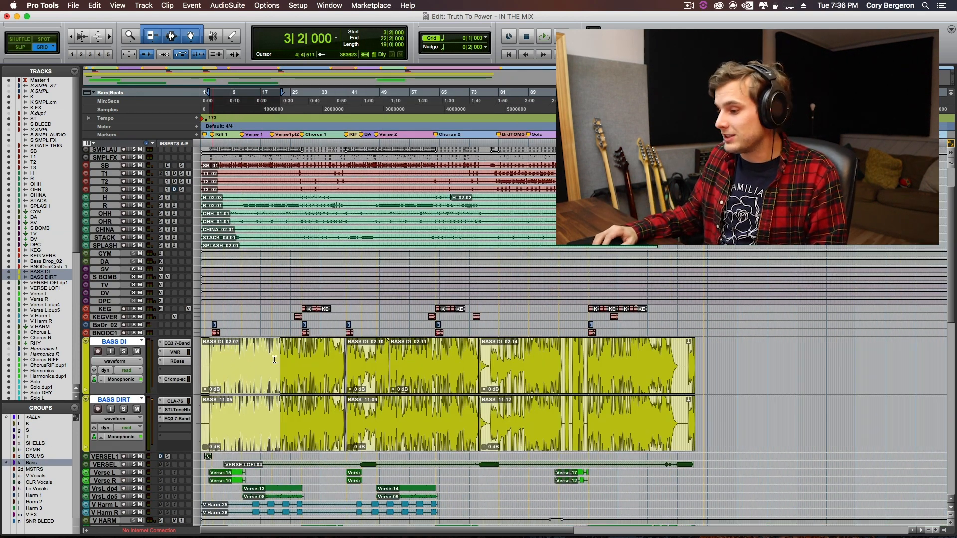
{"action": "left_click", "coordinate": [249, 347]}
{"action": "key", "text": "t"}
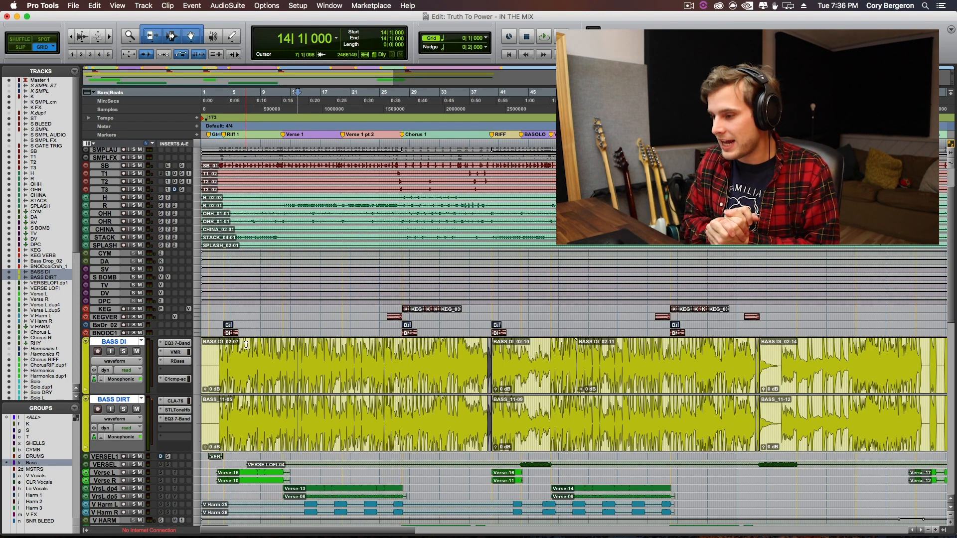
{"action": "key", "text": "t"}
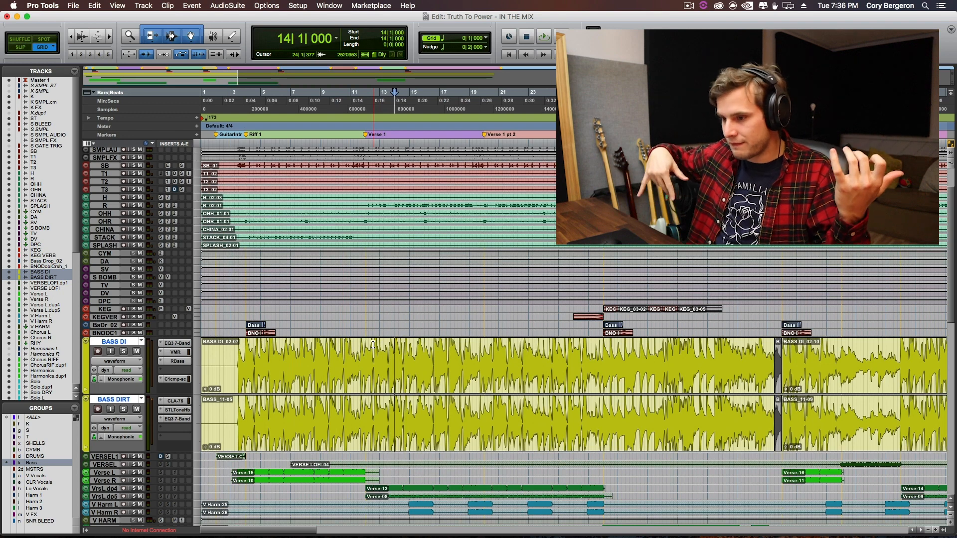
{"action": "key", "text": "t"}
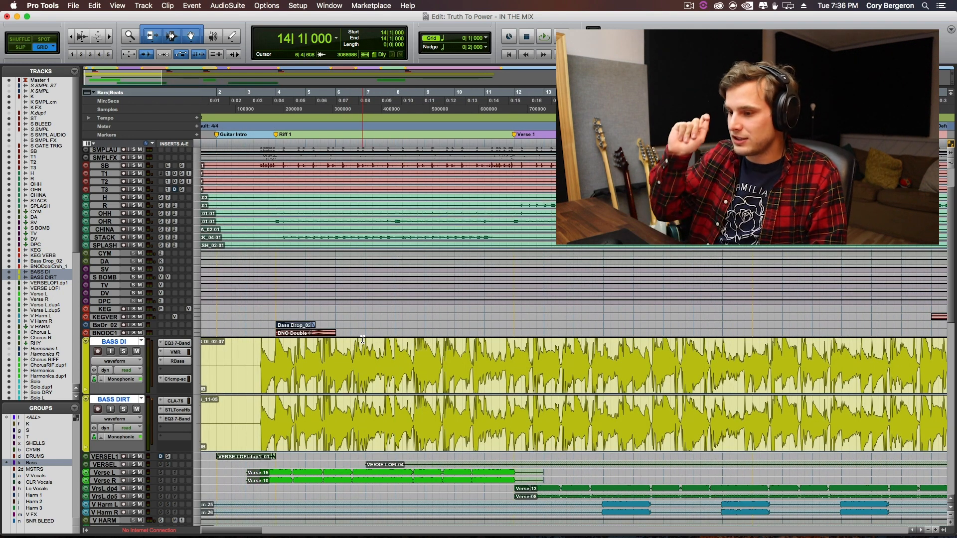
{"action": "key", "text": "t"}
{"action": "scroll", "coordinate": [331, 333], "scroll_direction": "left", "scroll_amount": 10}
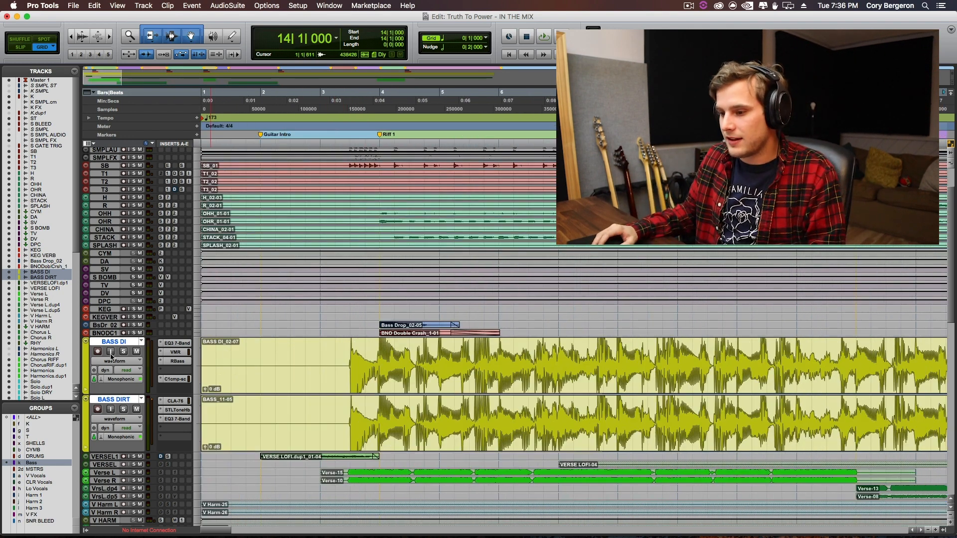
- Select only the BASS DI track and audition it soloed from bar 3 beat 3 with its mixer inserts bypassed
{"action": "left_click", "coordinate": [115, 342], "text": "super"}
{"action": "left_click", "coordinate": [115, 342]}
{"action": "key", "text": "super+equal"}
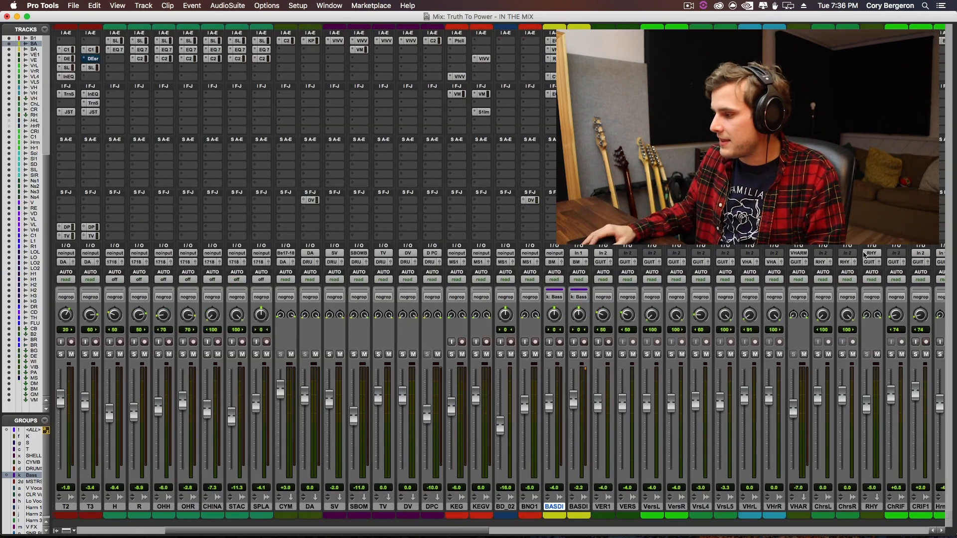
{"action": "key", "text": "super+equal"}
{"action": "key", "text": "space"}
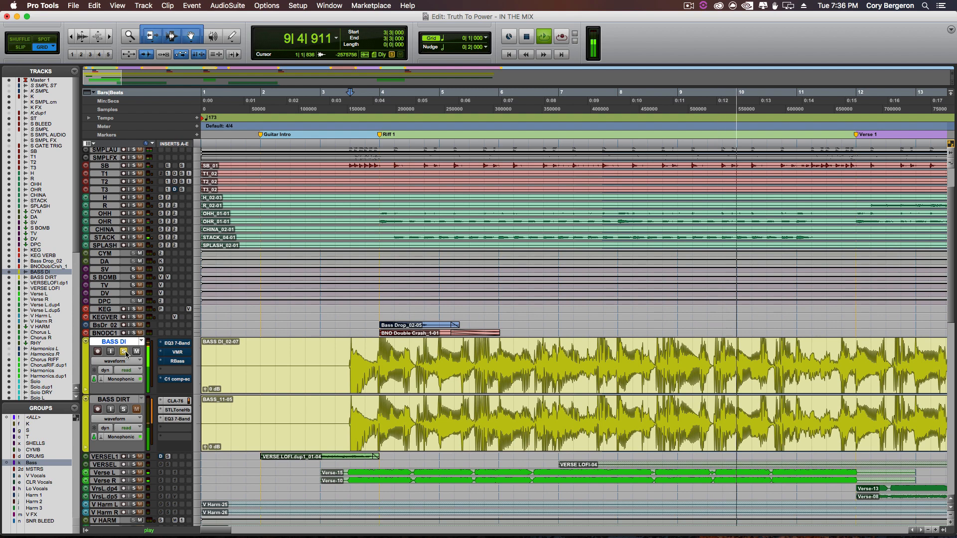
{"action": "key", "text": "space"}
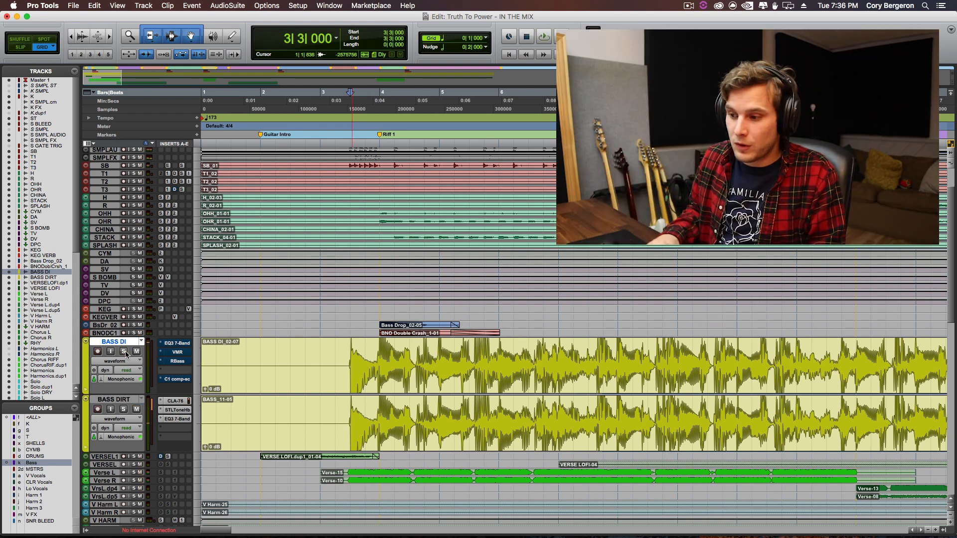
- Re-enable the BASS DI track's inserts in the mixer and set the playback start to bar 3
{"action": "key", "text": "super+equal"}
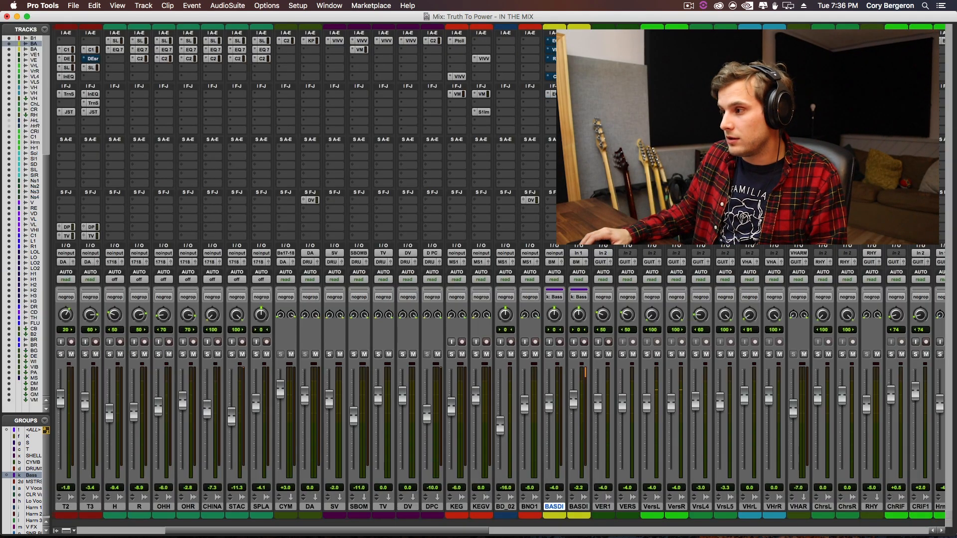
{"action": "key", "text": "super+equal"}
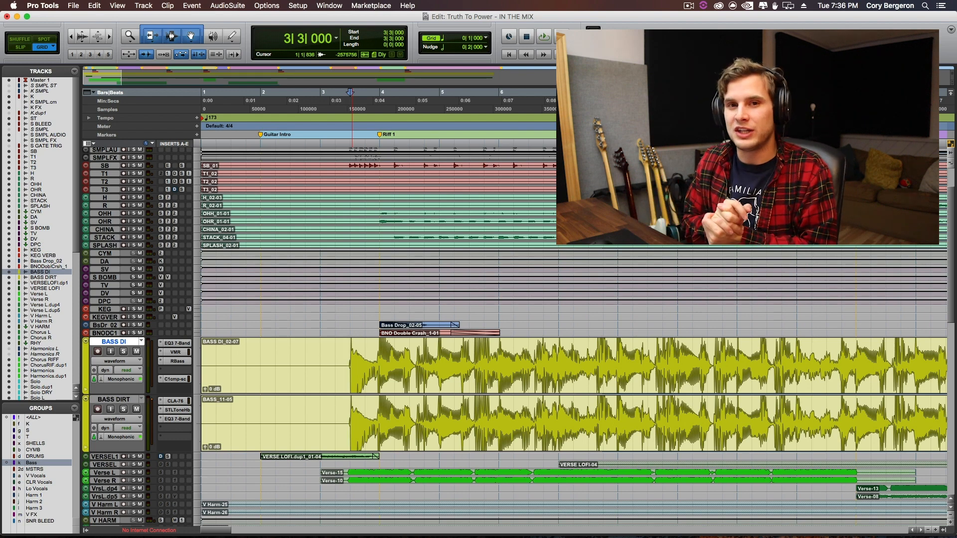
{"action": "key", "text": "super+bracketleft"}
{"action": "left_click", "coordinate": [251, 354]}
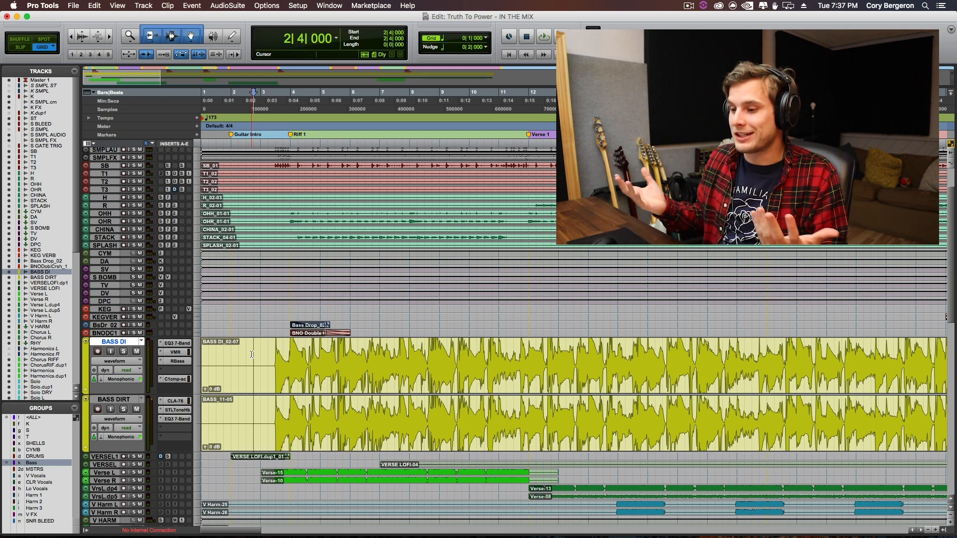
{"action": "left_click", "coordinate": [259, 355]}
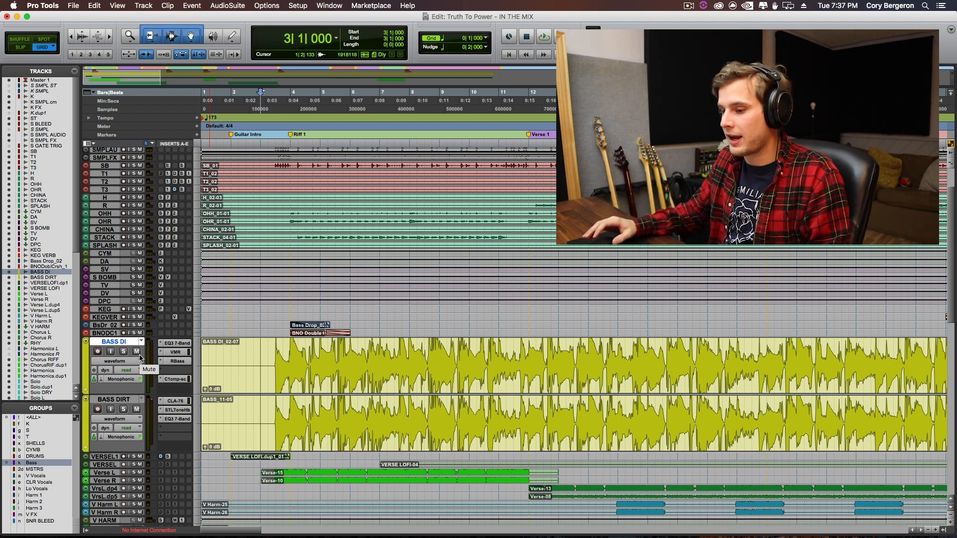
- Solo the BASS DI track, set the playback start to bar 3 beat 2, and review its EQ3 7-Band inserts
{"action": "left_click", "coordinate": [125, 352]}
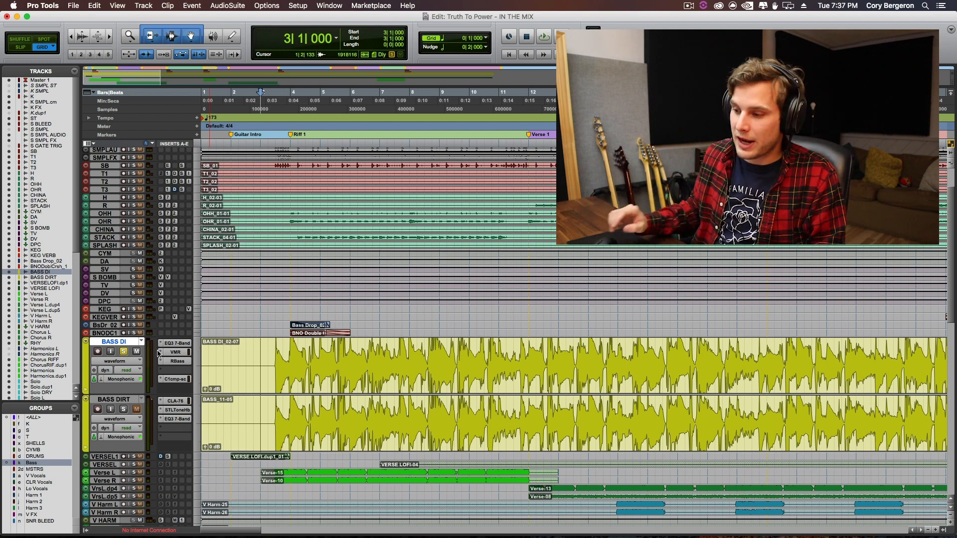
{"action": "left_click", "coordinate": [265, 354]}
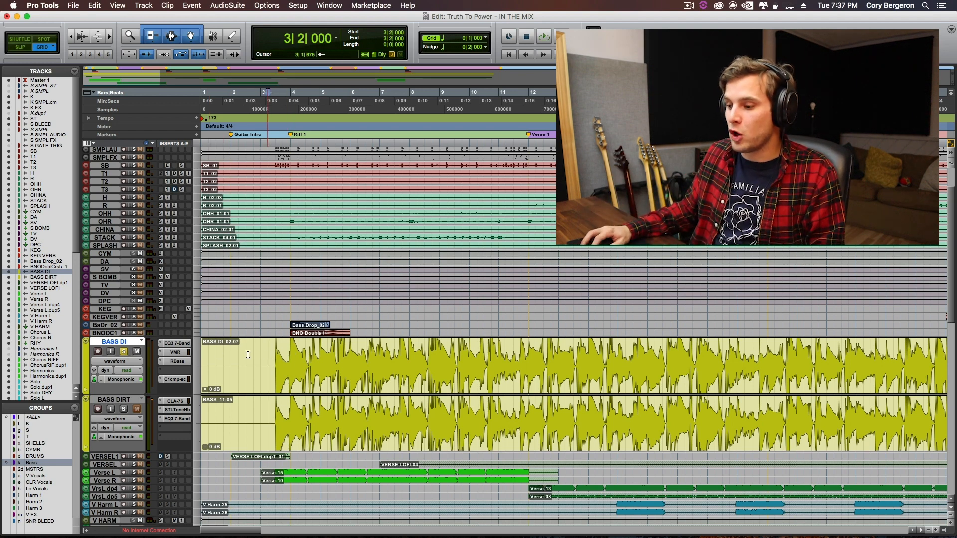
{"action": "left_click", "coordinate": [178, 344]}
{"action": "key", "text": "super+equal"}
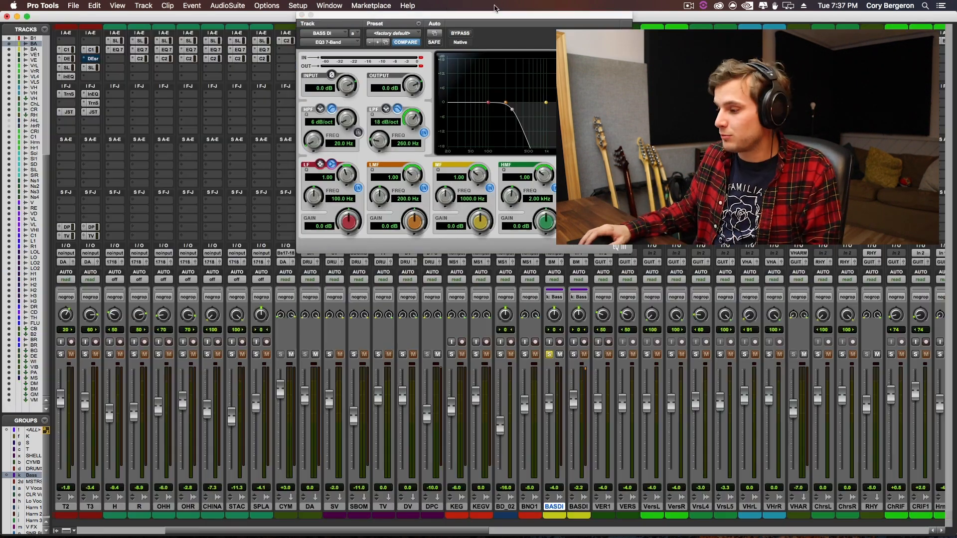
{"action": "left_click", "coordinate": [302, 15]}
{"action": "left_click", "coordinate": [557, 94]}
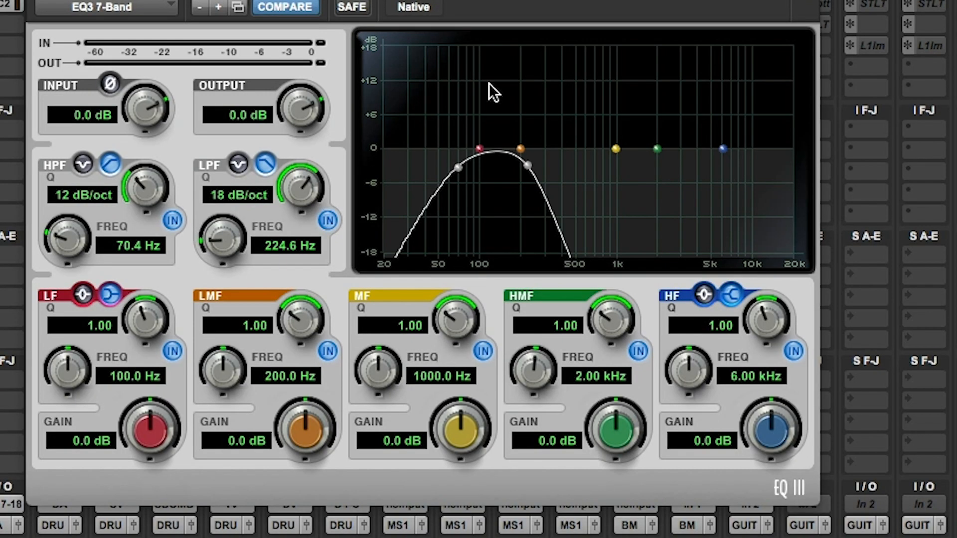
- Audition the soloed BASS DI track with its band-limiting EQ3 7-Band open, and close the EQ in the mixer
{"action": "key", "text": "super+equal"}
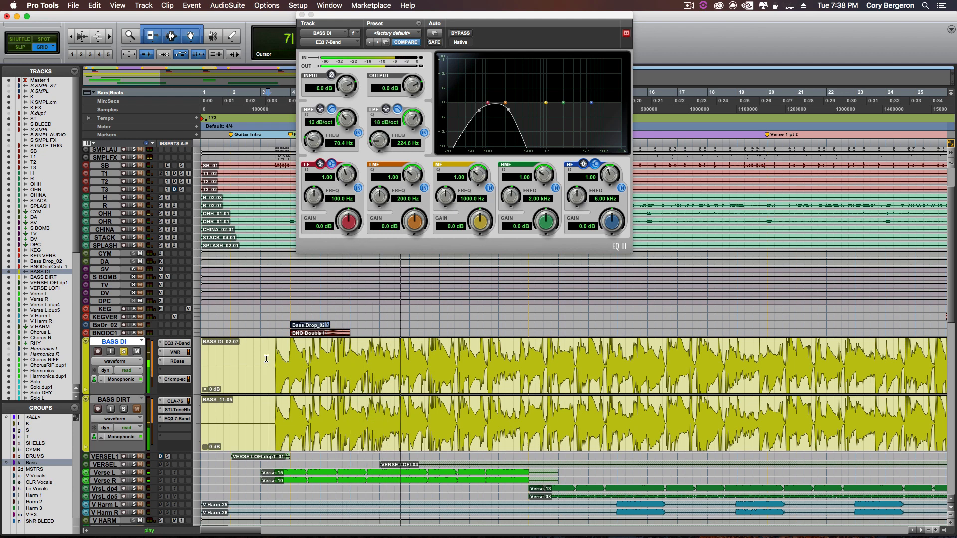
{"action": "key", "text": "space"}
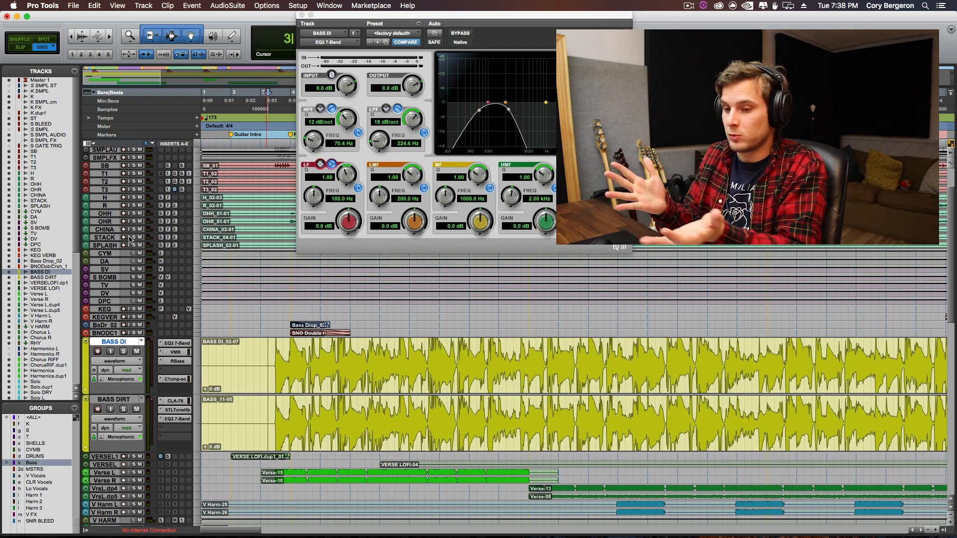
{"action": "key", "text": "super+equal"}
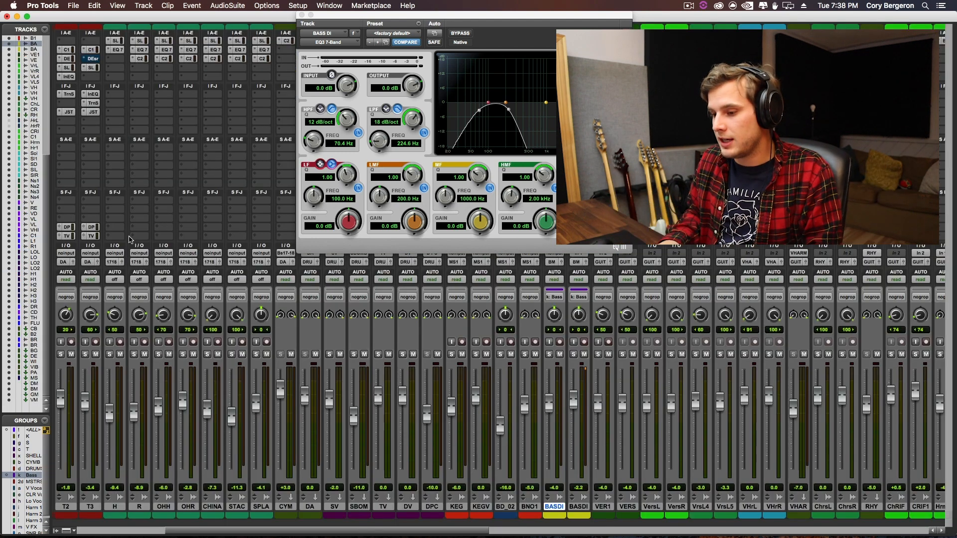
{"action": "left_click", "coordinate": [302, 14]}
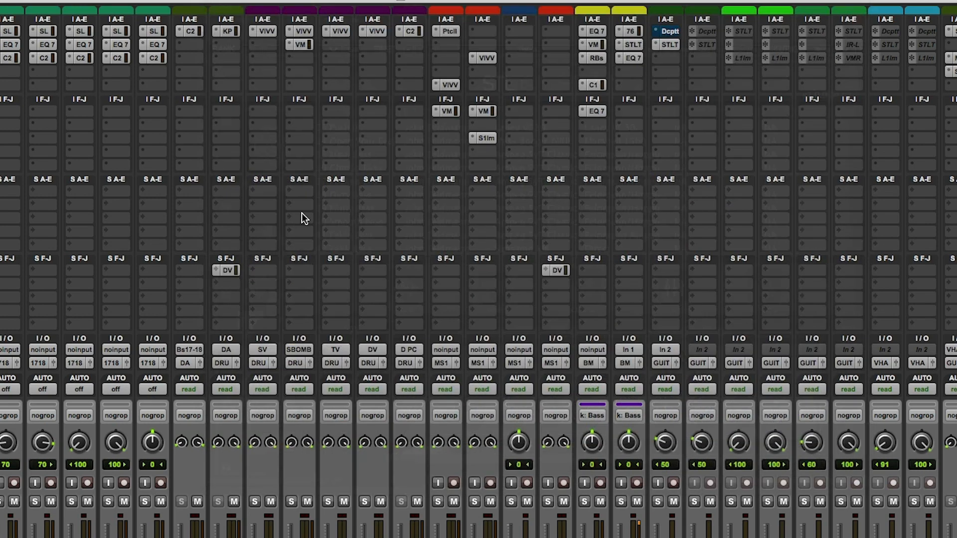
- Audition the BASS DIRT track soloed from bar 3 beat 2 with its CLA-76 and EQ3 7-Band inserts bypassed
{"action": "left_click", "coordinate": [574, 354]}
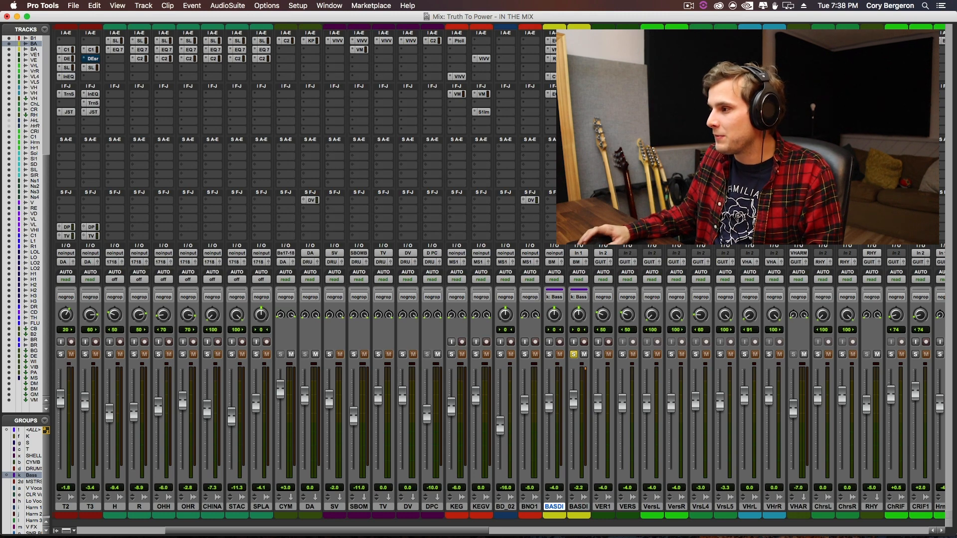
{"action": "key", "text": "super+equal"}
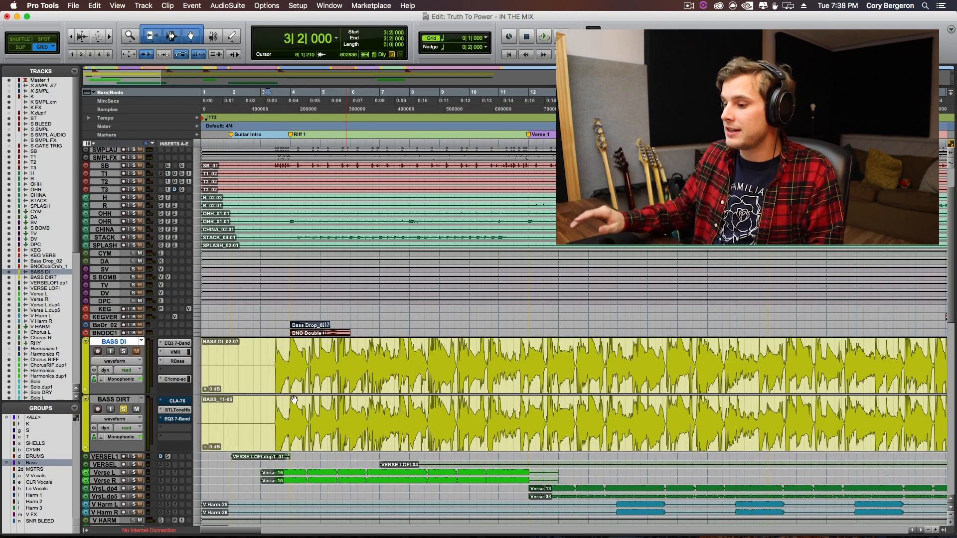
{"action": "key", "text": "space"}
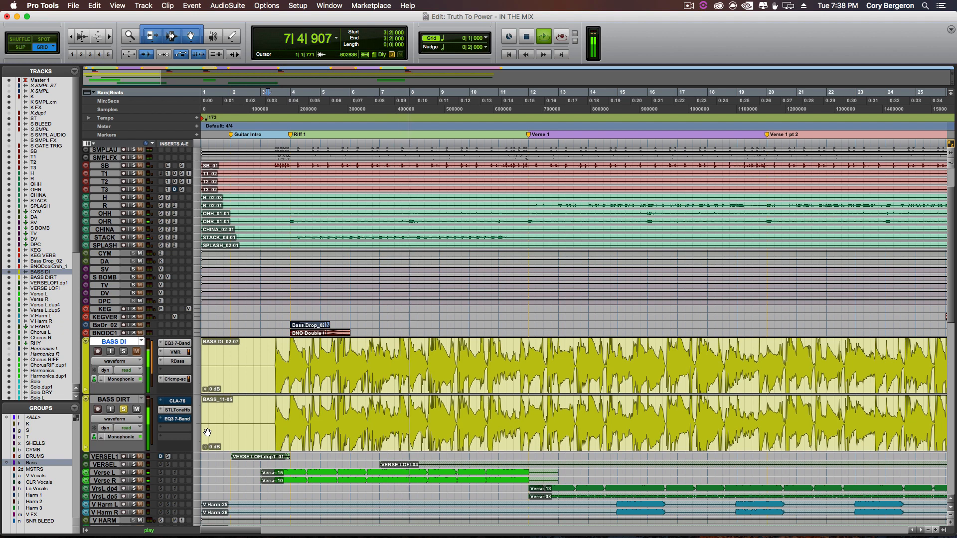
{"action": "key", "text": "space"}
- Re-enable the BASS DIRT track's bypassed inserts and review its EQ3 7-Band settings in the mixer
{"action": "key", "text": "super+equal"}
{"action": "left_click", "coordinate": [582, 59]}
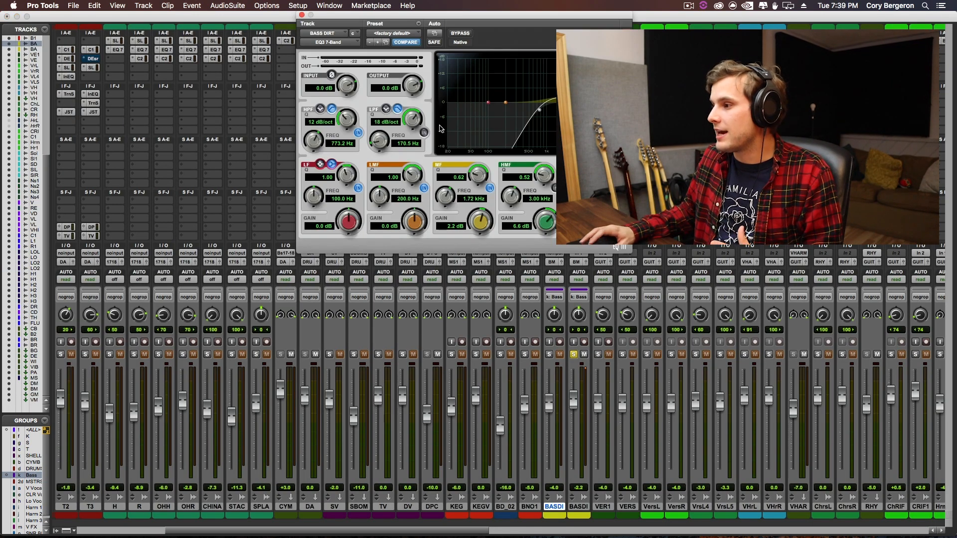
{"action": "left_click", "coordinate": [301, 15]}
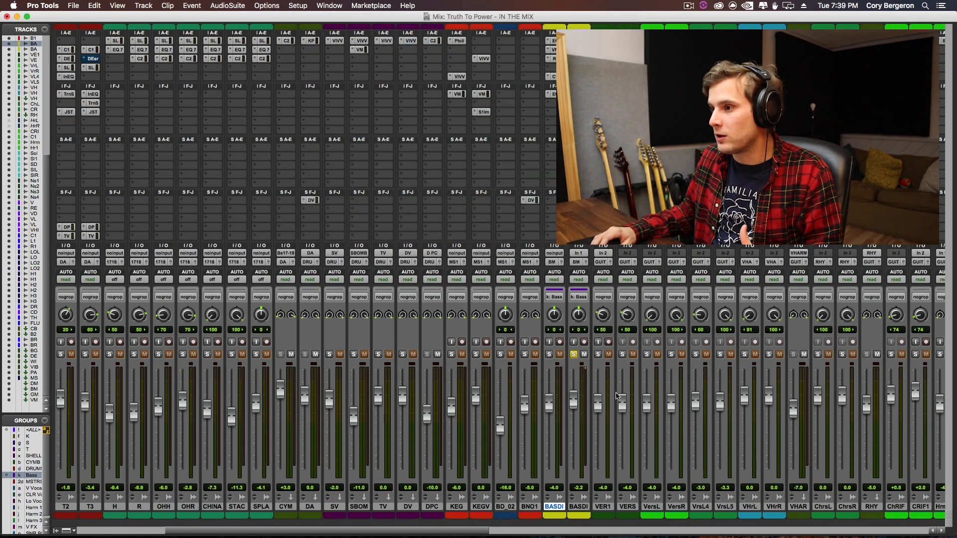
- Audition the soloed BASS DIRT track from bar 3 beat 2 with all its inserts active
{"action": "key", "text": "super+equal"}
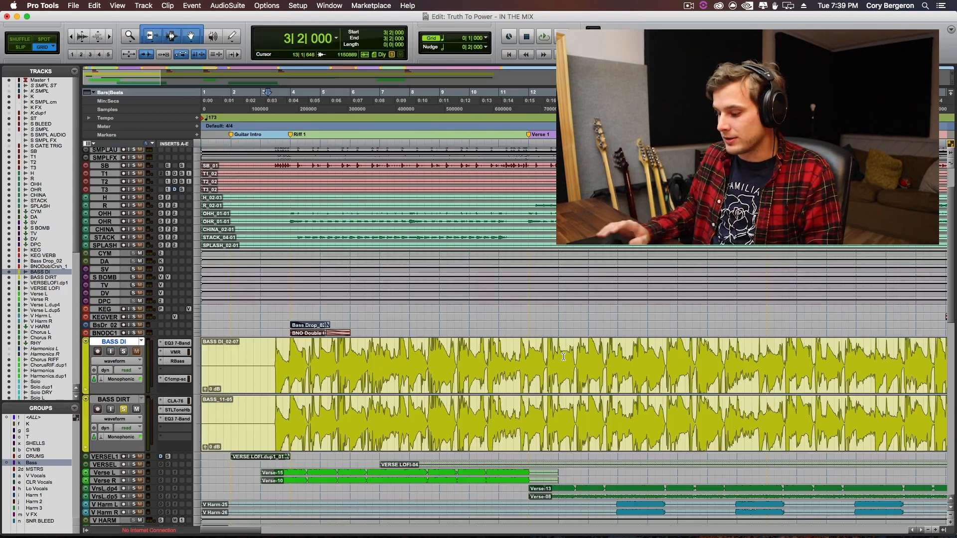
{"action": "key", "text": "space"}
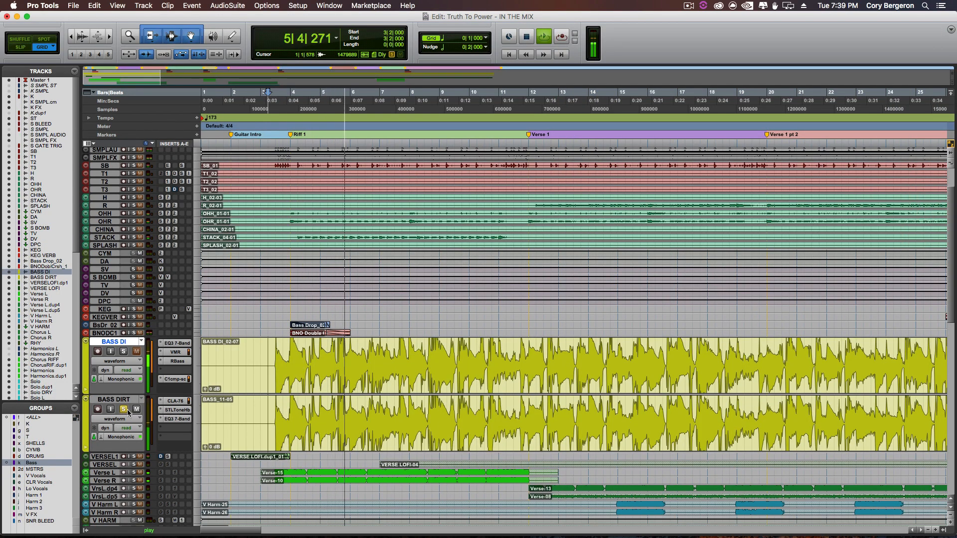
{"action": "key", "text": "space"}
- Solo BASS DI together with BASS DIRT and audition the combined bass from bar 3 beat 3
{"action": "left_click", "coordinate": [125, 352]}
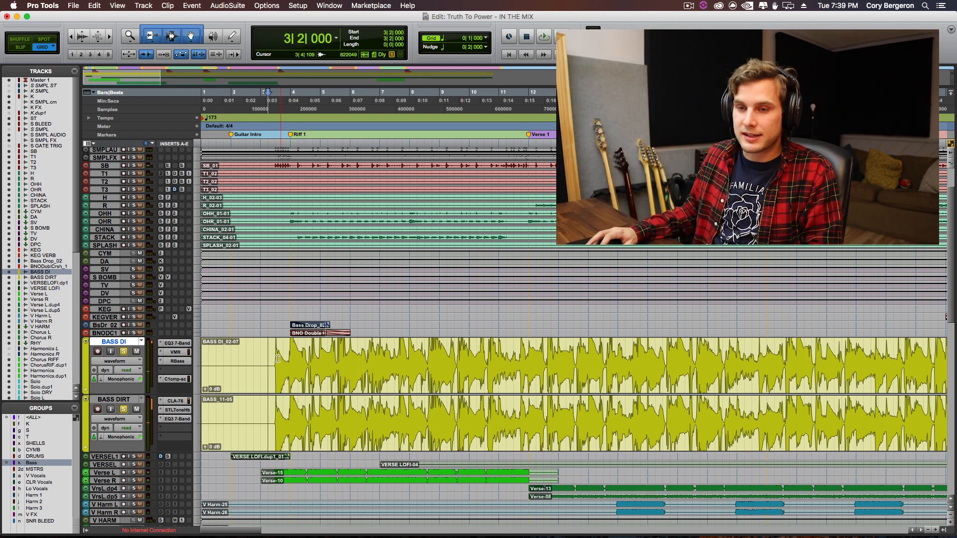
{"action": "key", "text": "space"}
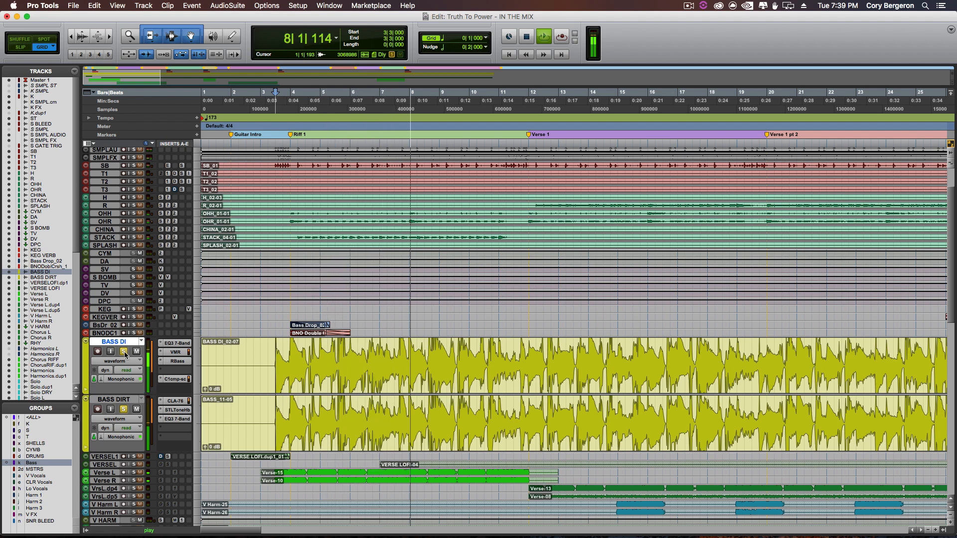
{"action": "key", "text": "space"}
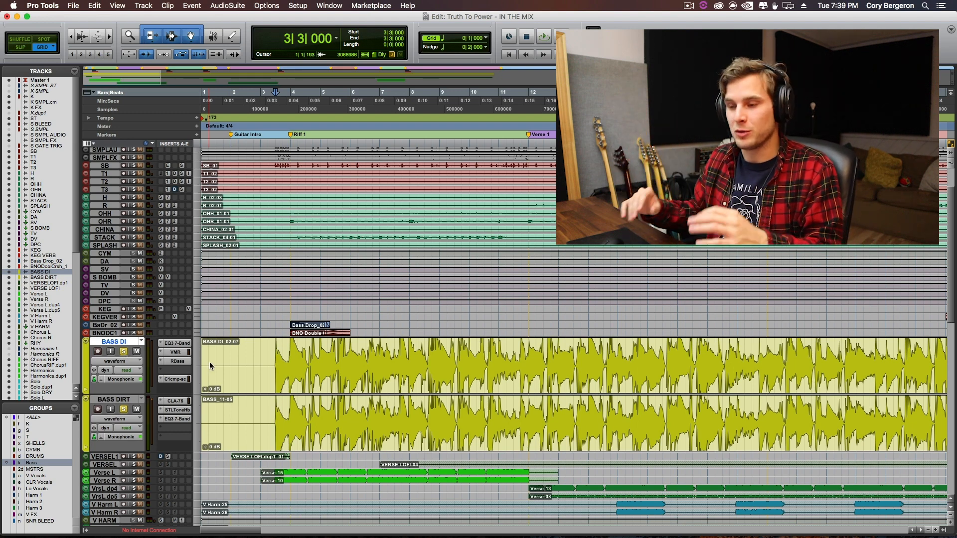
- Audition both soloed bass tracks from bar 40 through the RIFF and BASS SOLO sections
{"action": "scroll", "coordinate": [209, 366], "scroll_direction": "right", "scroll_amount": 8}
{"action": "key", "text": "r"}
{"action": "key", "text": "r"}
{"action": "left_click", "coordinate": [509, 364]}
{"action": "key", "text": "t"}
{"action": "key", "text": "t"}
{"action": "scroll", "coordinate": [576, 335], "scroll_direction": "right", "scroll_amount": 2}
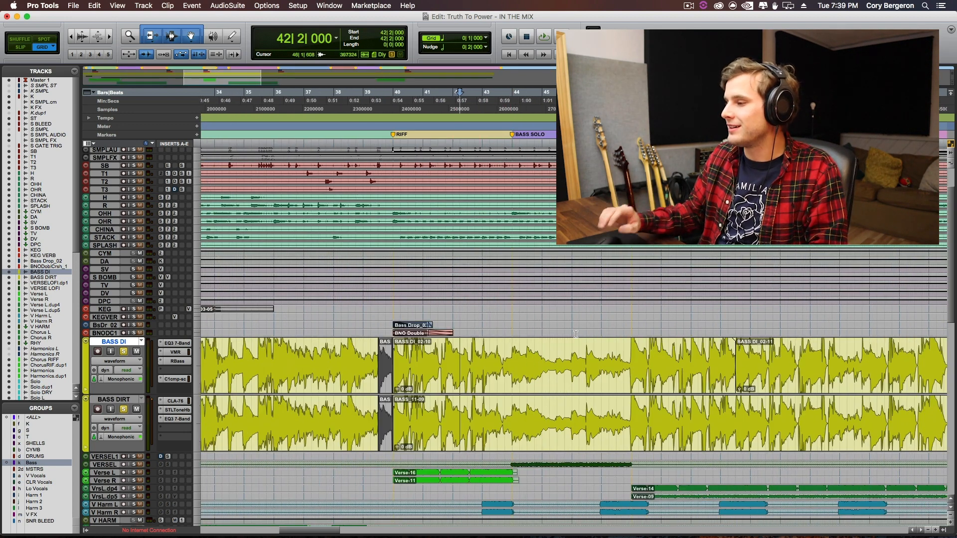
{"action": "left_click", "coordinate": [515, 359]}
{"action": "scroll", "coordinate": [513, 358], "scroll_direction": "right", "scroll_amount": 3}
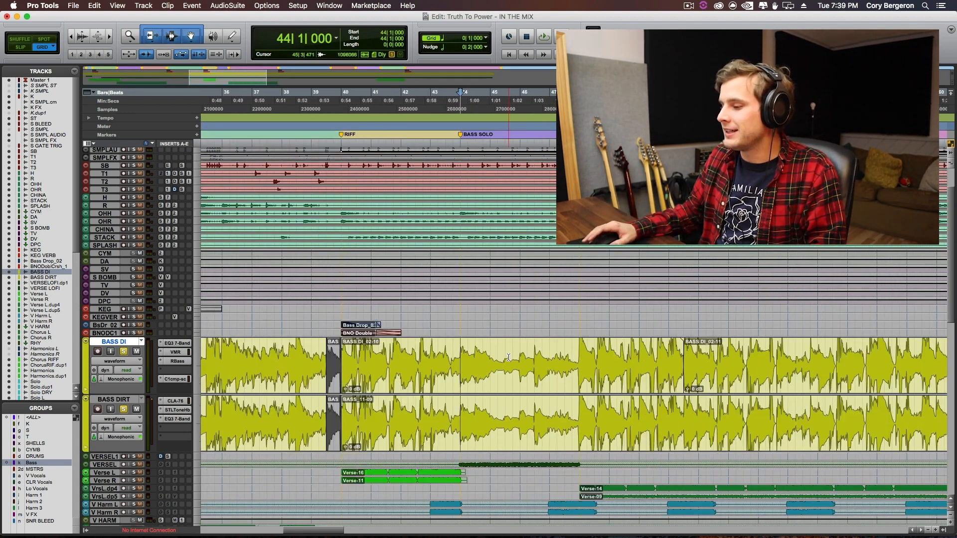
{"action": "key", "text": "t"}
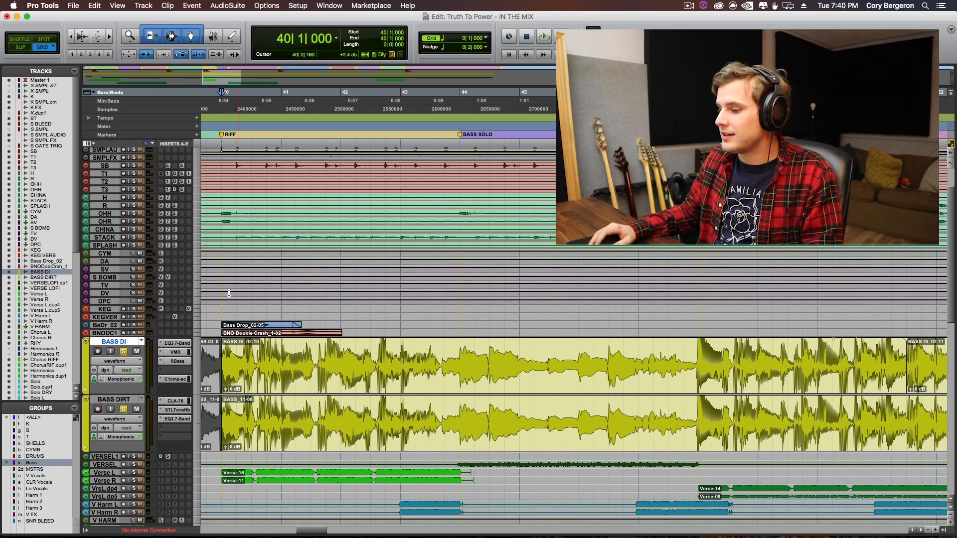
{"action": "key", "text": "space"}
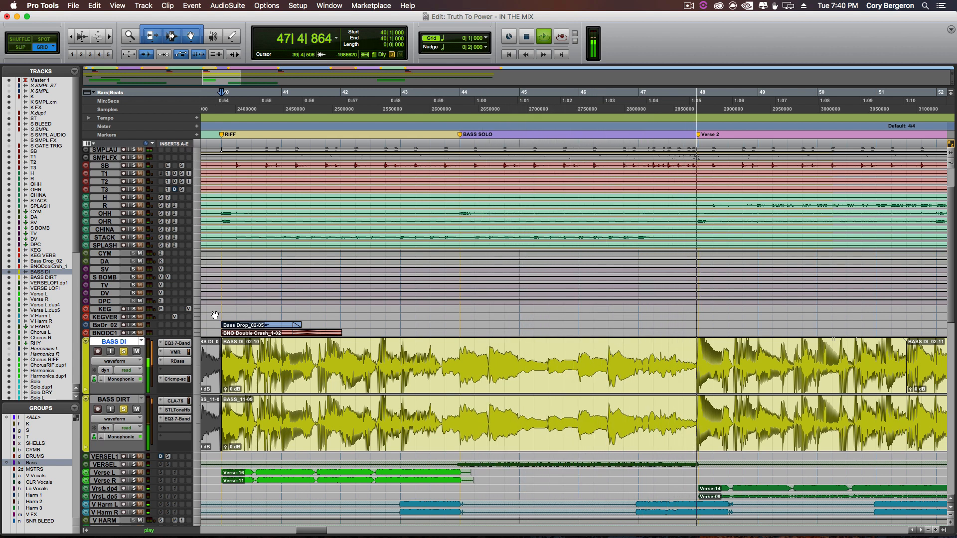
{"action": "key", "text": "space"}
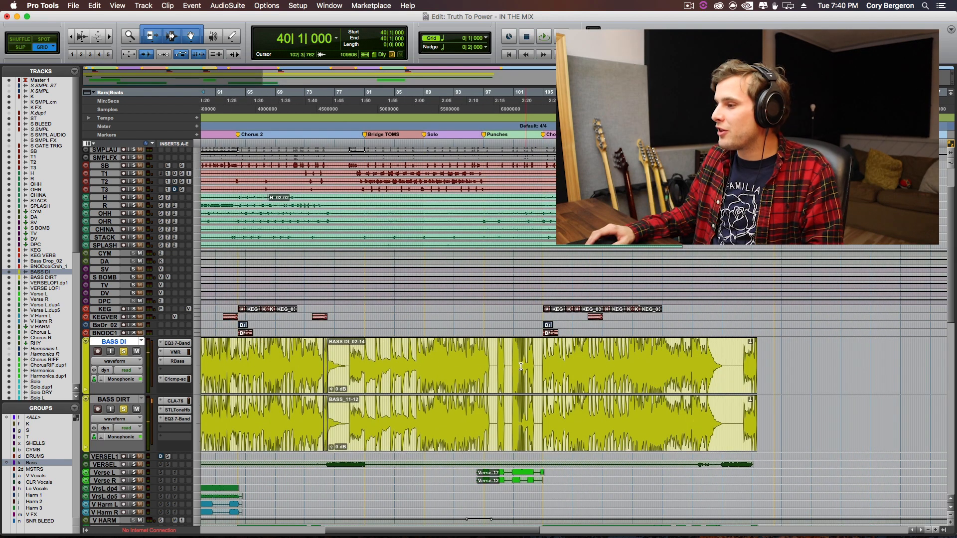
- Audition both soloed bass tracks from bar 96 into the Punches section
{"action": "key", "text": "t"}
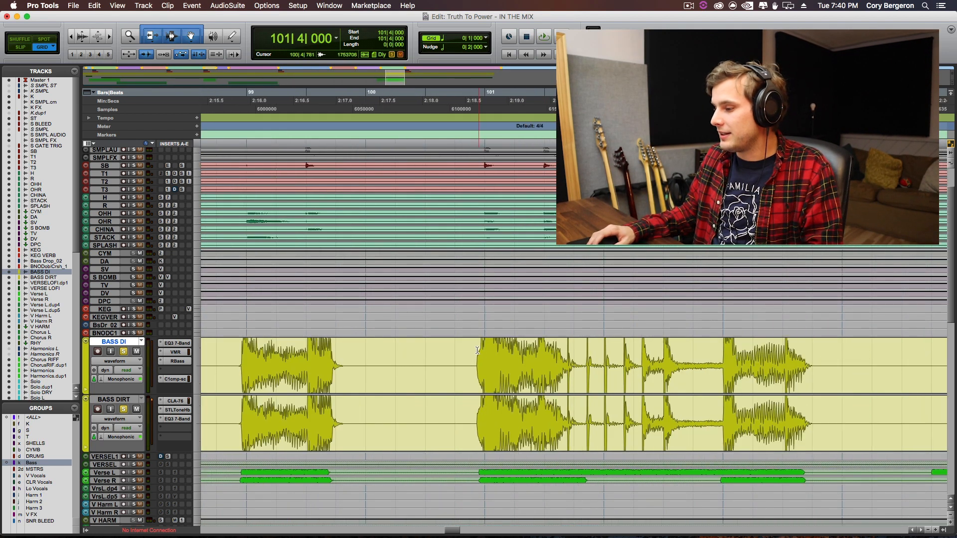
{"action": "key", "text": "r"}
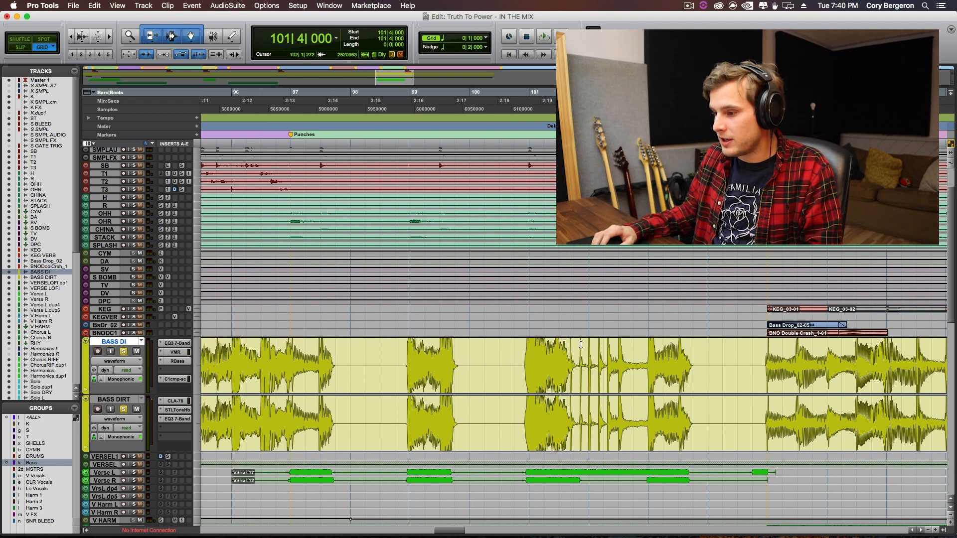
{"action": "left_click", "coordinate": [646, 357]}
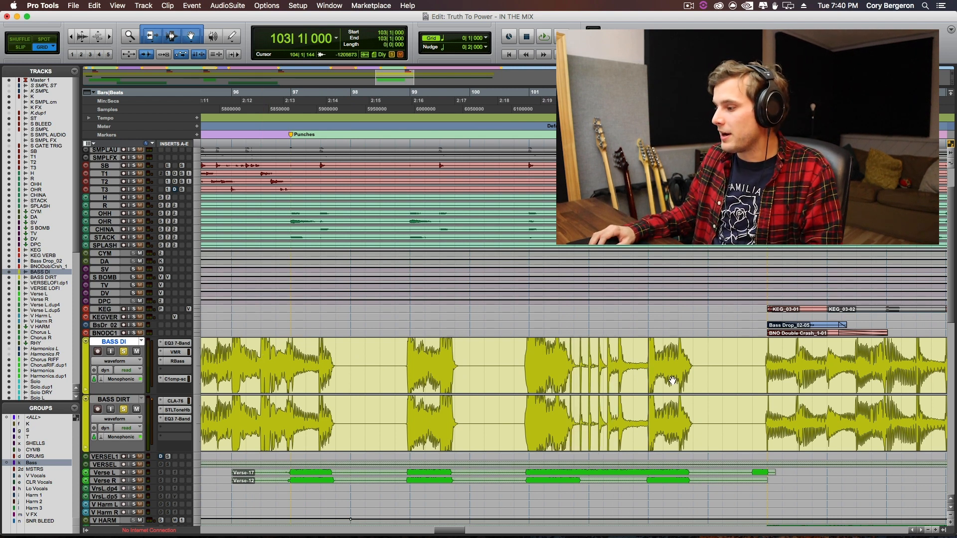
{"action": "left_click", "coordinate": [246, 357]}
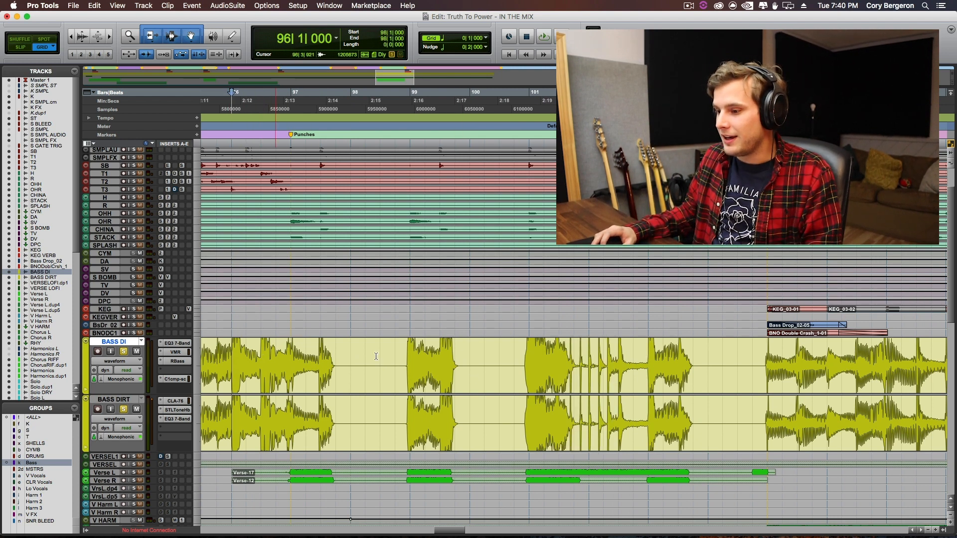
{"action": "key", "text": "space"}
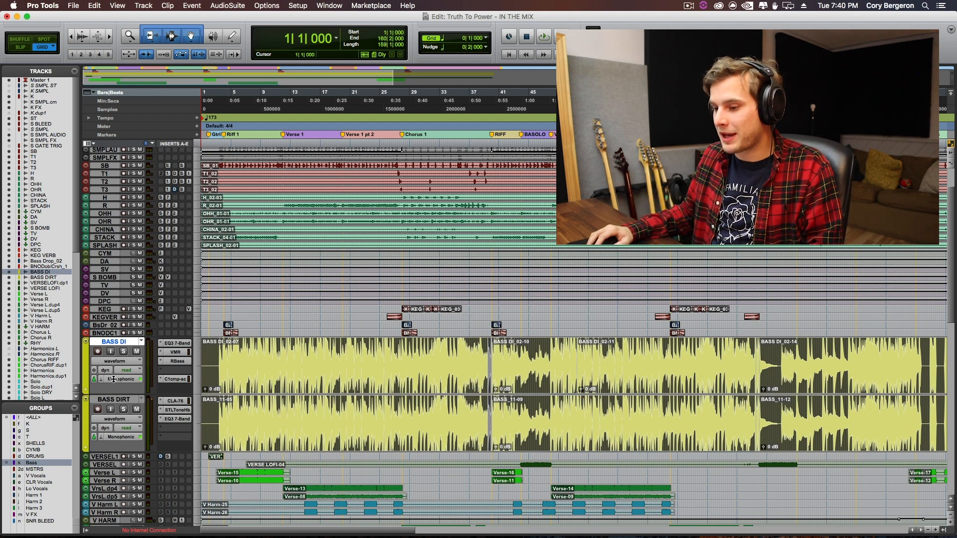
- Reduce the height of the BASS DI and BASS DIRT tracks and show more of the song
{"action": "left_click_drag", "start_coordinate": [113, 379], "coordinate": [104, 346]}
{"action": "key", "text": "r"}
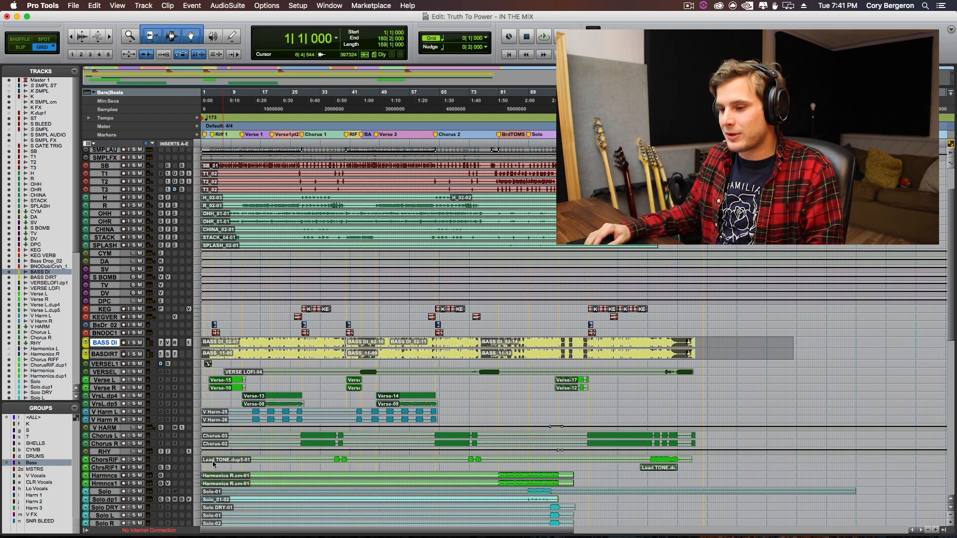
- Enlarge the Verse L guitar track and bring up the options of its first insert, the STL ToneHub
{"action": "left_click", "coordinate": [107, 364]}
{"action": "scroll", "coordinate": [116, 334], "scroll_direction": "down", "scroll_amount": 5}
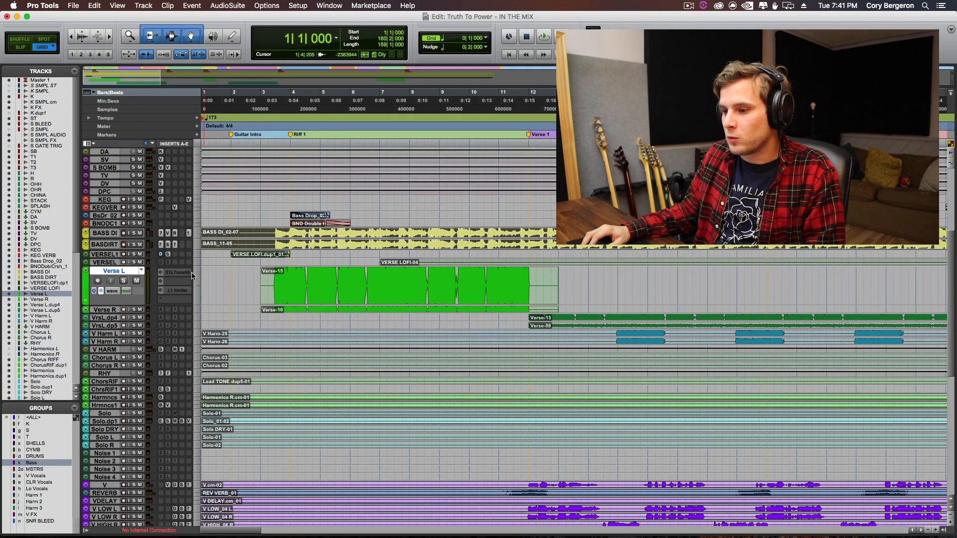
{"action": "right_click", "coordinate": [173, 272]}
{"action": "left_click", "coordinate": [201, 302]}
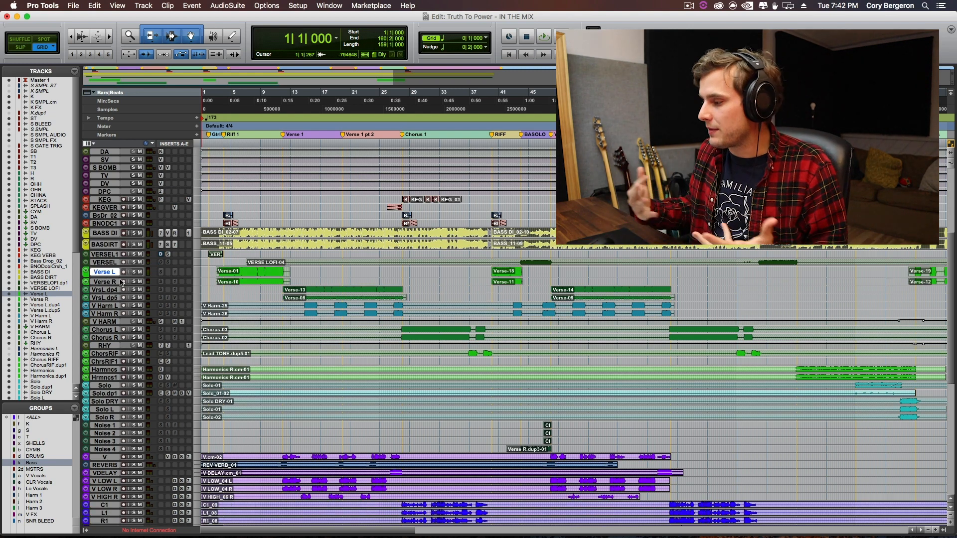
- Set the playback start to bar 44 and enlarge the VERSE LOFI track to show its waveform and inserts
{"action": "scroll", "coordinate": [526, 265], "scroll_direction": "up", "scroll_amount": 2}
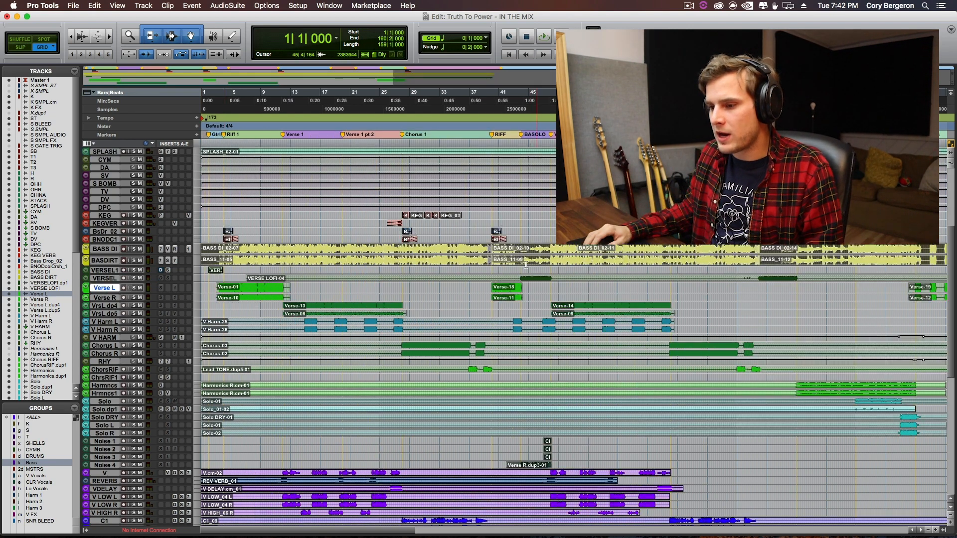
{"action": "left_click", "coordinate": [520, 276]}
{"action": "key", "text": "ctrl+Up"}
{"action": "key", "text": "ctrl+Up"}
{"action": "key", "text": "ctrl+Up"}
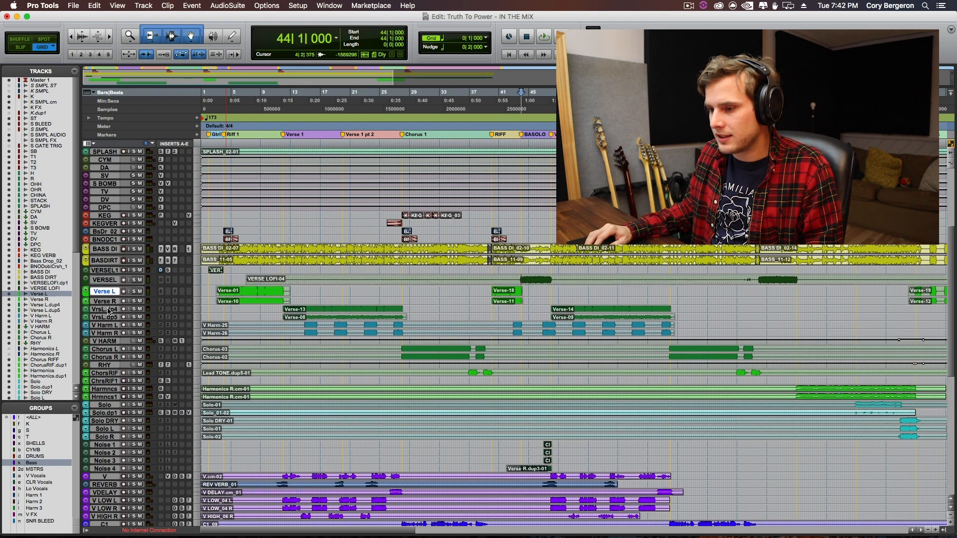
- Open the VERSE LOFI track's Decapitator insert and view the track's waveform up close and across the song
{"action": "left_click", "coordinate": [177, 281]}
{"action": "key", "text": "super+bracketright"}
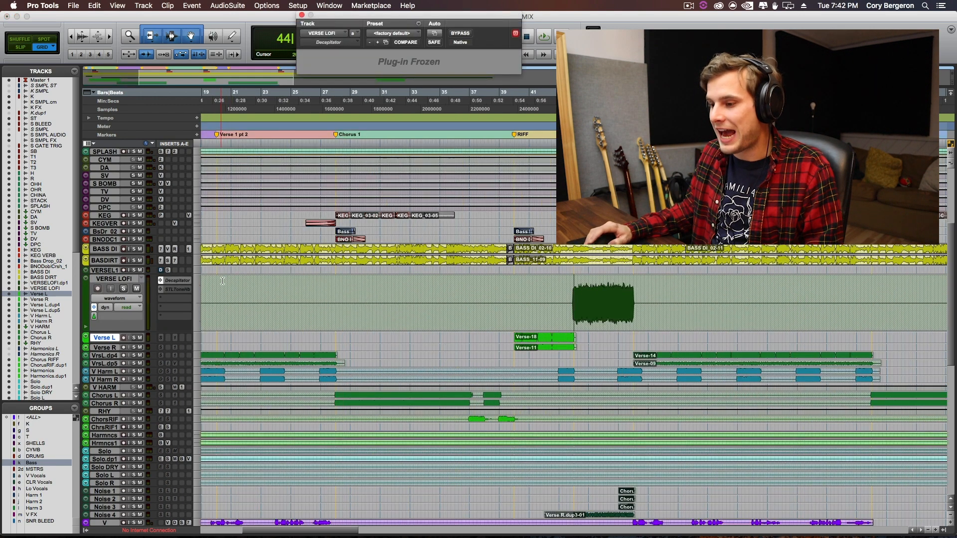
{"action": "key", "text": "super+bracketleft"}
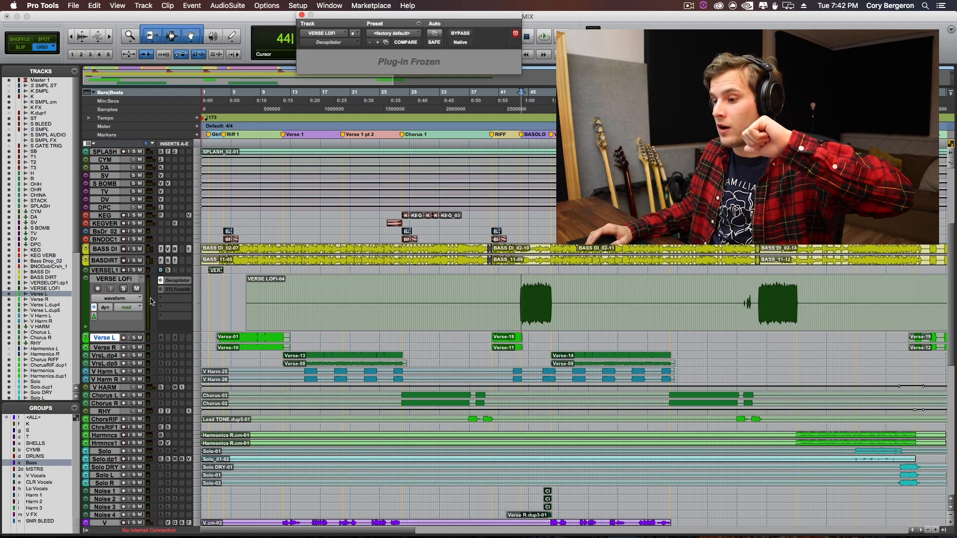
- Solo the VERSE LOFI track and play its bass solo part from bar 44
{"action": "left_click", "coordinate": [125, 290]}
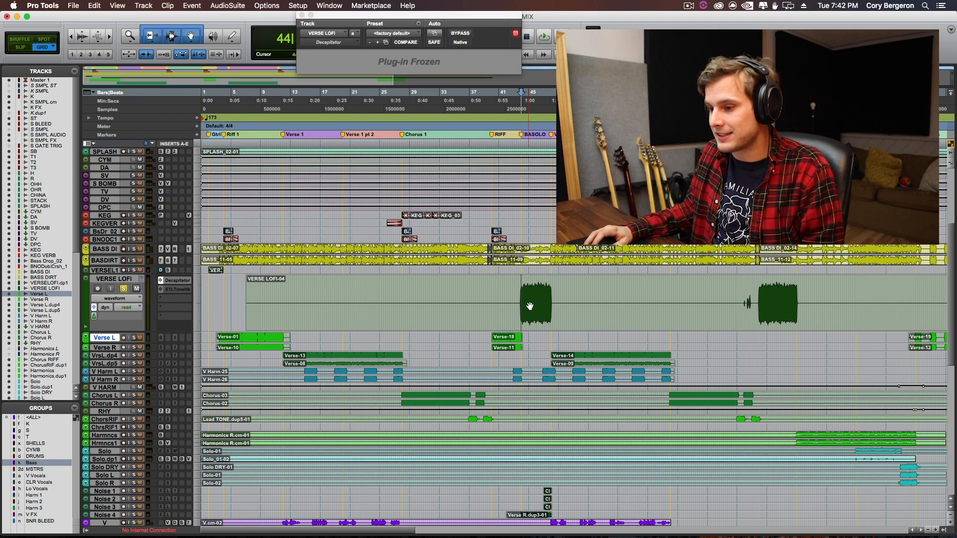
{"action": "key", "text": "space"}
{"action": "key", "text": "super+bracketright"}
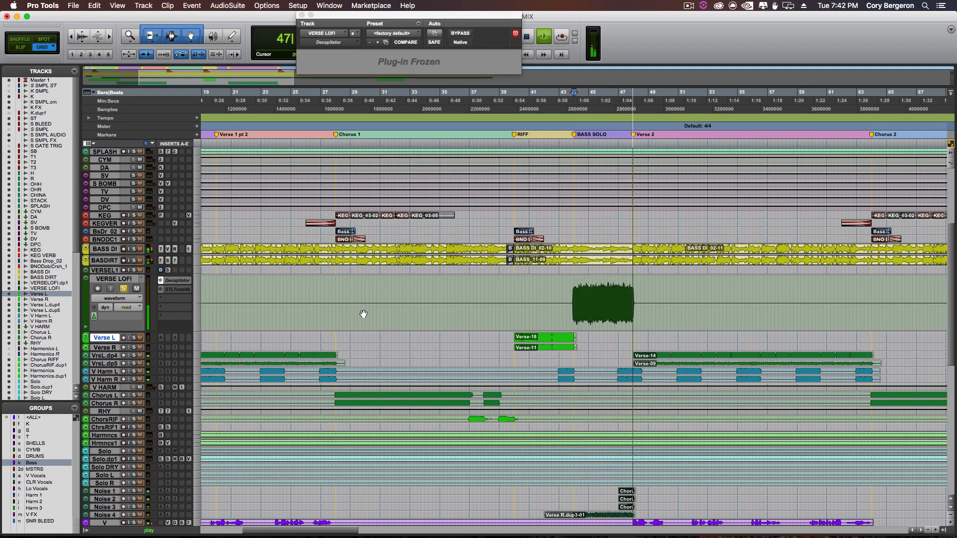
{"action": "key", "text": "space"}
- Reduce the VERSE LOFI track's height, and play the Verse L and Verse R guitars soloed from the Guitar Intro at bar 2
{"action": "key", "text": "r"}
{"action": "key", "text": "r"}
{"action": "key", "text": "r"}
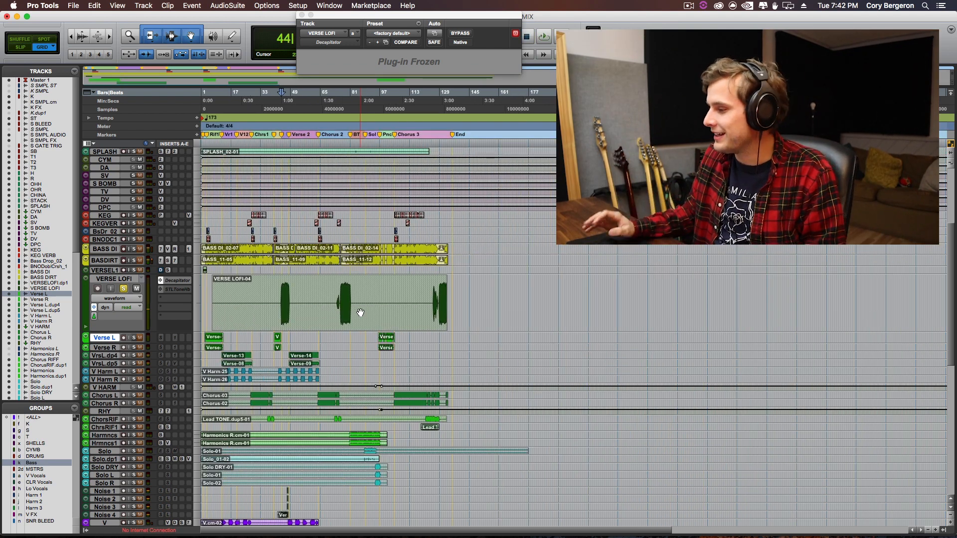
{"action": "key", "text": "t"}
{"action": "left_click_drag", "start_coordinate": [104, 332], "coordinate": [104, 297]}
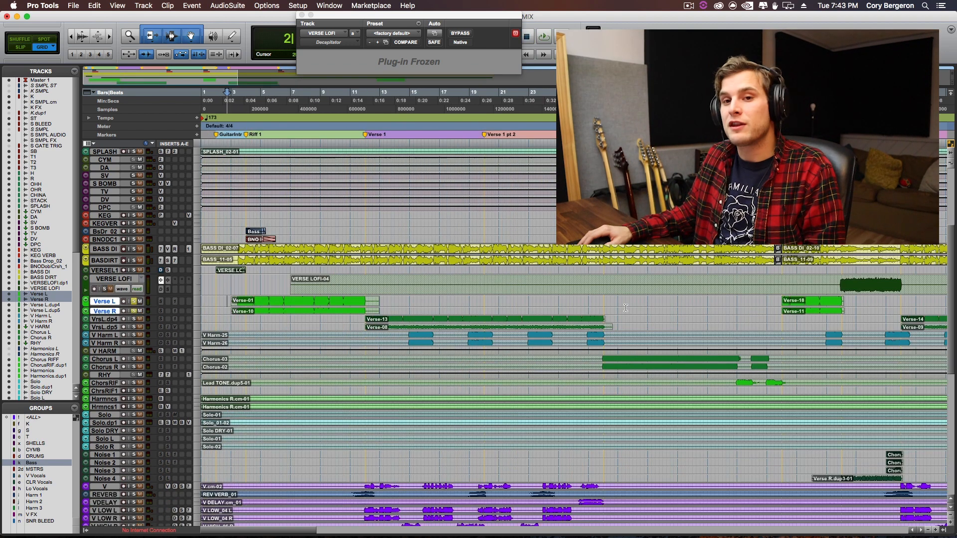
{"action": "key", "text": "t"}
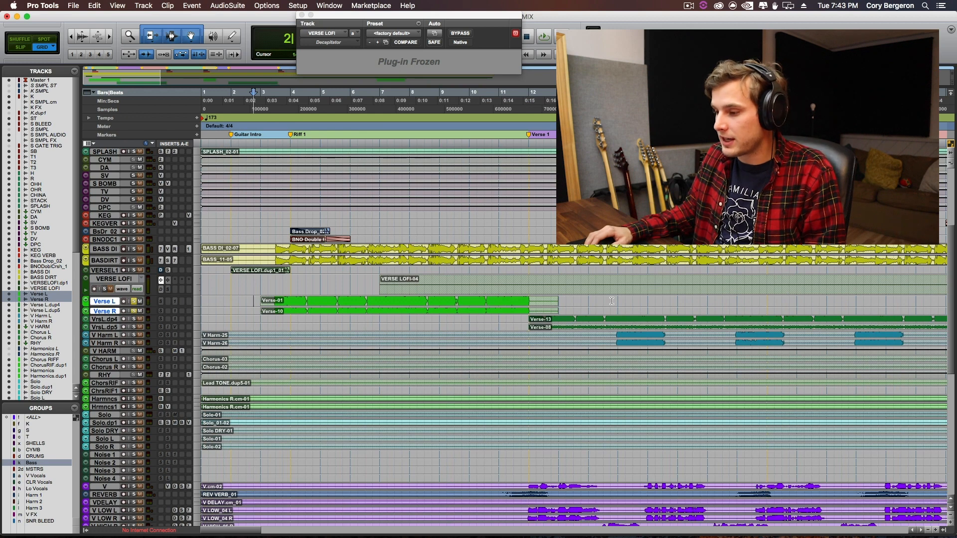
{"action": "key", "text": "space"}
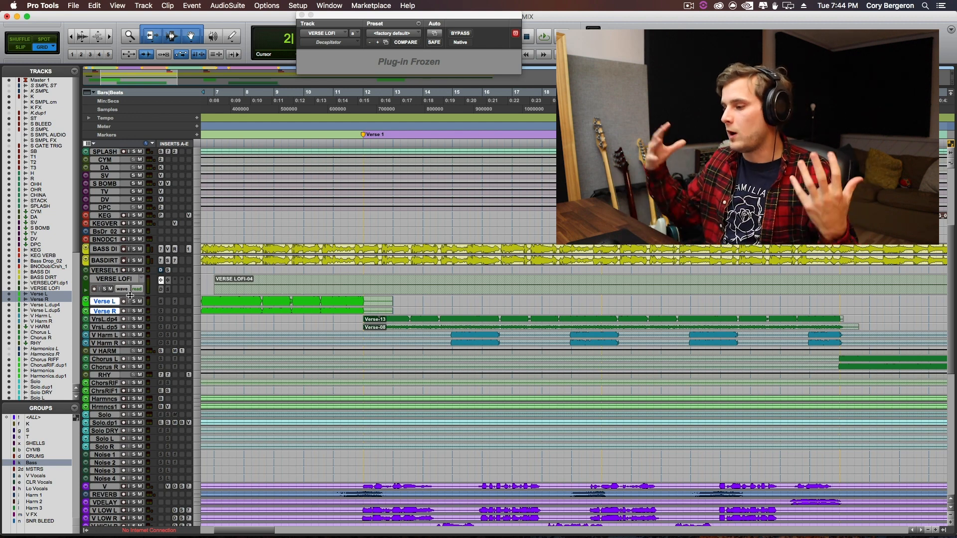
- Solo the VrsL.dp4, VrsL.dp5, V Harm L and V Harm R tracks and play them from just before Verse 1
{"action": "left_click_drag", "start_coordinate": [107, 329], "coordinate": [110, 322]}
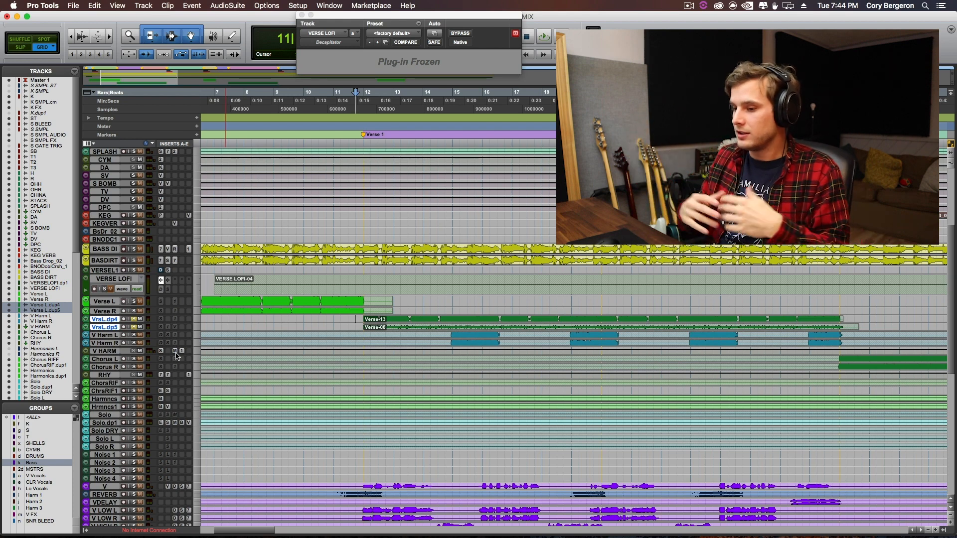
{"action": "left_click", "coordinate": [105, 343], "text": "shift"}
{"action": "left_click", "coordinate": [134, 343], "text": "alt+shift"}
{"action": "left_click", "coordinate": [333, 319]}
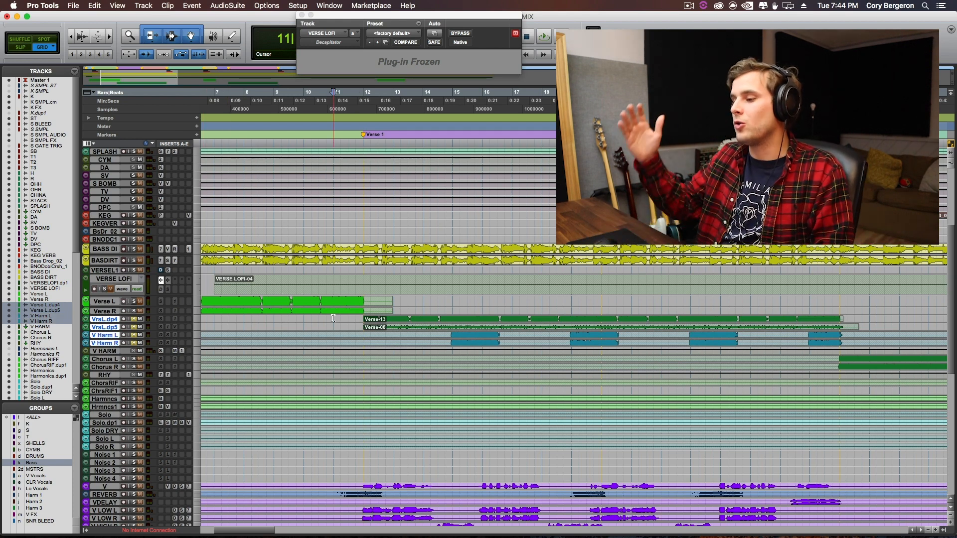
{"action": "key", "text": "space"}
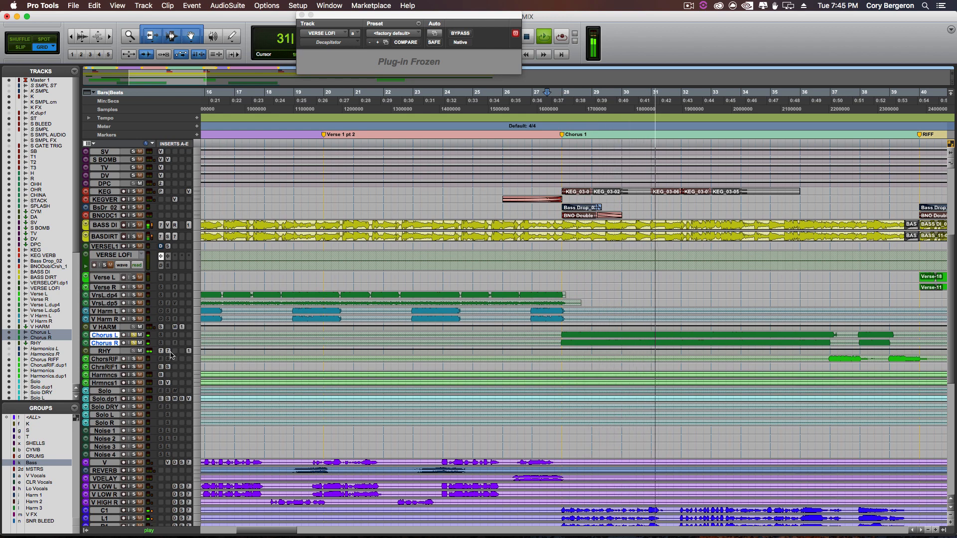
- Stop the chorus guitar playback, select the Noise 4 track and play from the BASS SOLO marker at bar 44 with VERSE LOFI soloed
{"action": "key", "text": "space"}
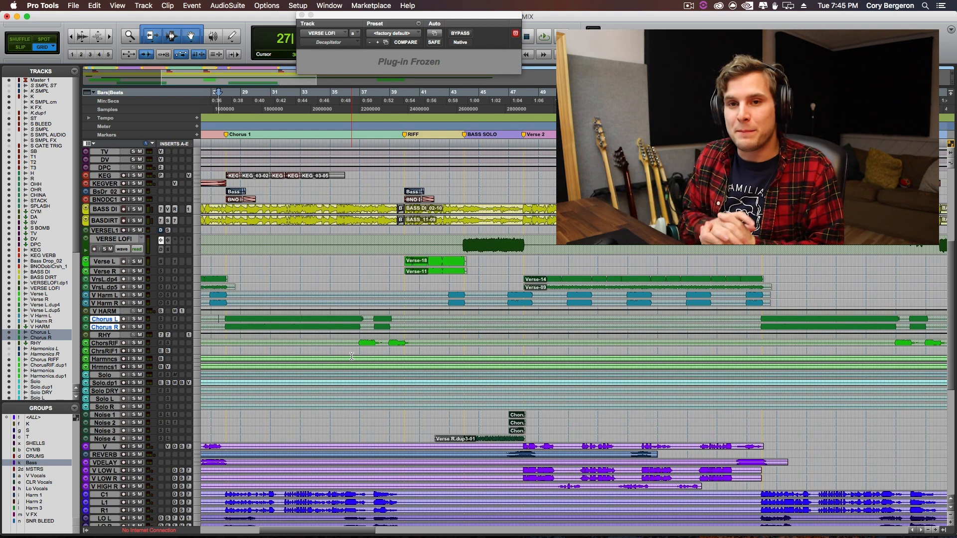
{"action": "left_click", "coordinate": [105, 439]}
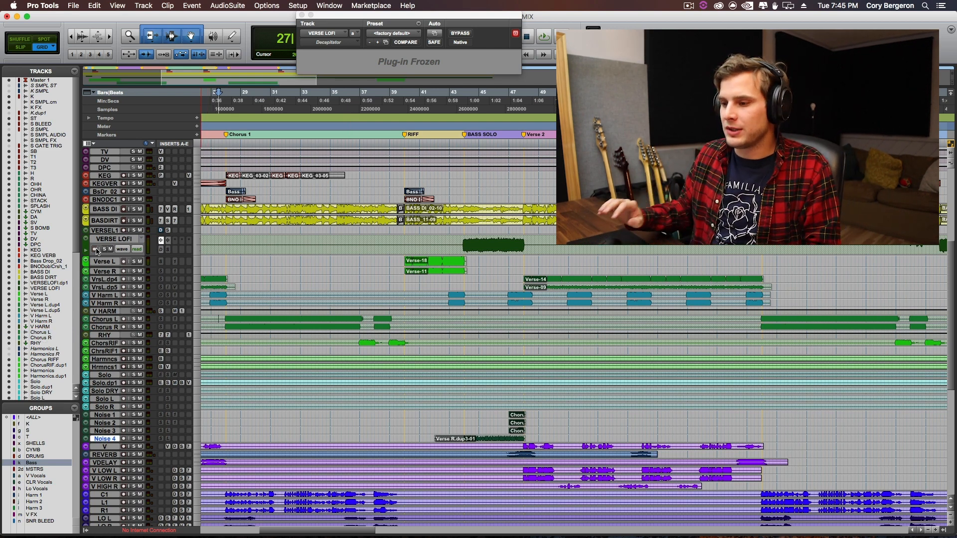
{"action": "left_click", "coordinate": [464, 241]}
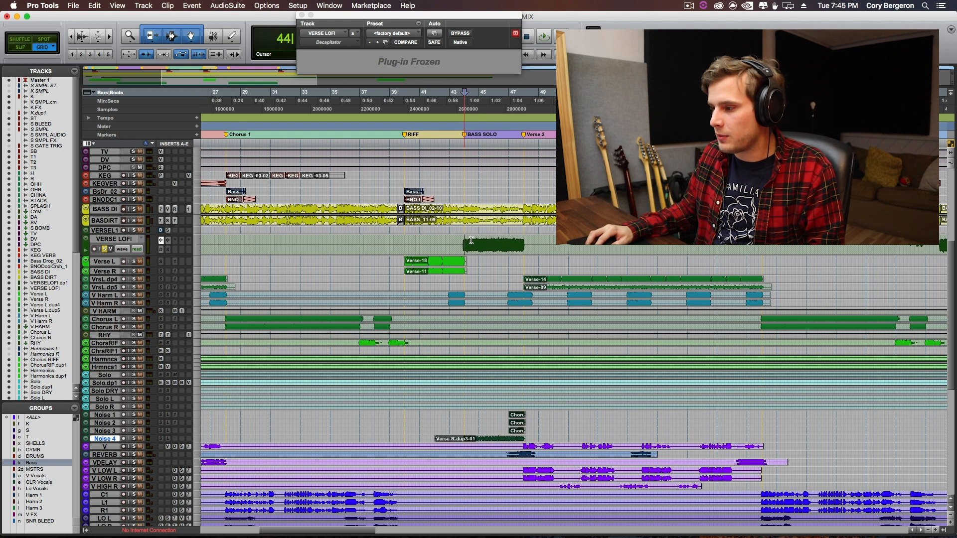
{"action": "key", "text": "space"}
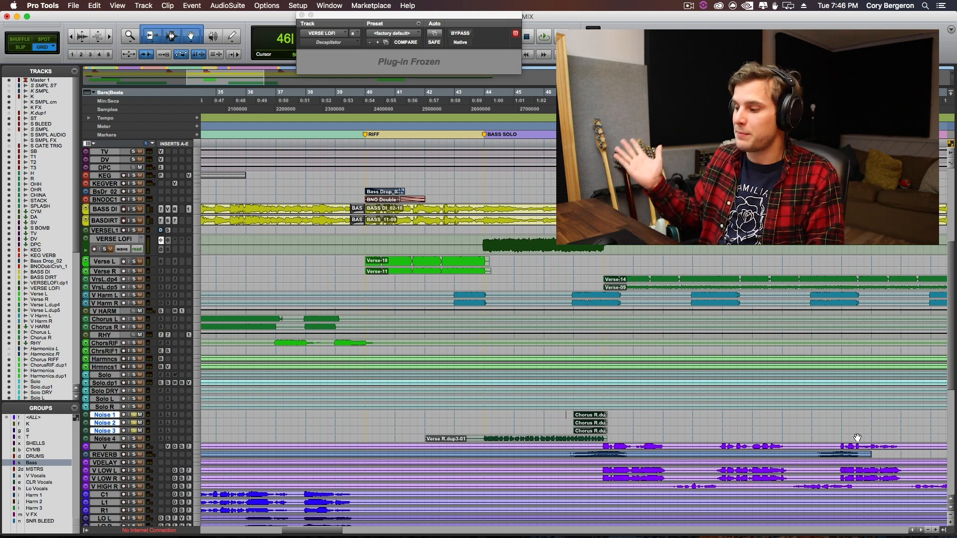
- Play the soloed Noise 1, Noise 2 and Noise 3 tracks from bar 46, and restart playback from bar 41 in the RIFF section
{"action": "key", "text": "space"}
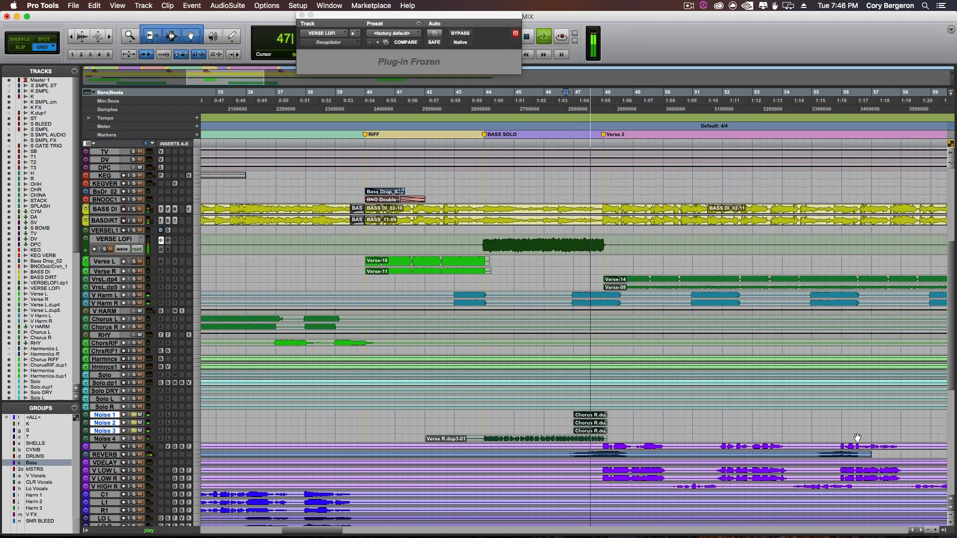
{"action": "left_click", "coordinate": [394, 413]}
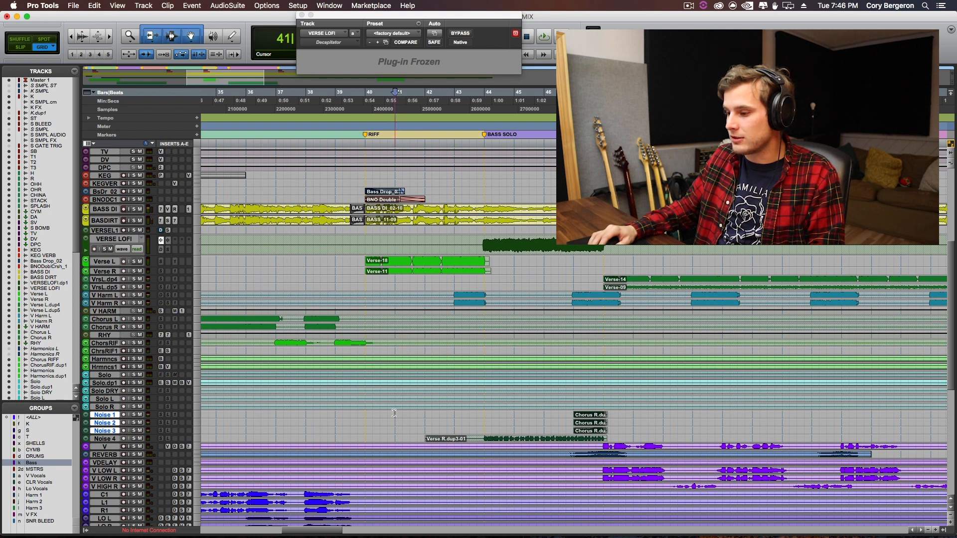
{"action": "key", "text": "space"}
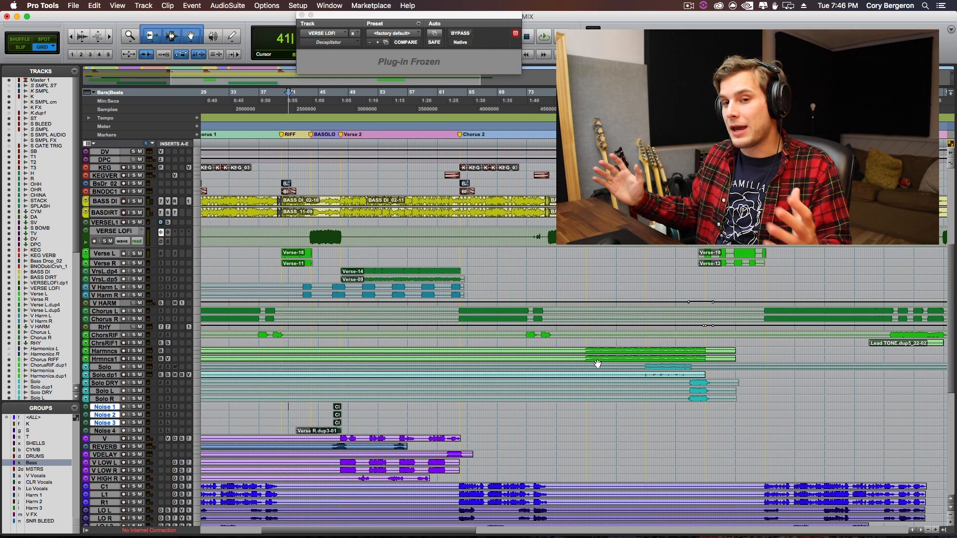
- Set the playback start to the Bridge TOMS section at bar 81 and enlarge the Harmonics track to show its waveform and insert
{"action": "left_click", "coordinate": [588, 355]}
{"action": "key", "text": "t"}
{"action": "key", "text": "t"}
{"action": "scroll", "coordinate": [618, 354], "scroll_direction": "right", "scroll_amount": 4}
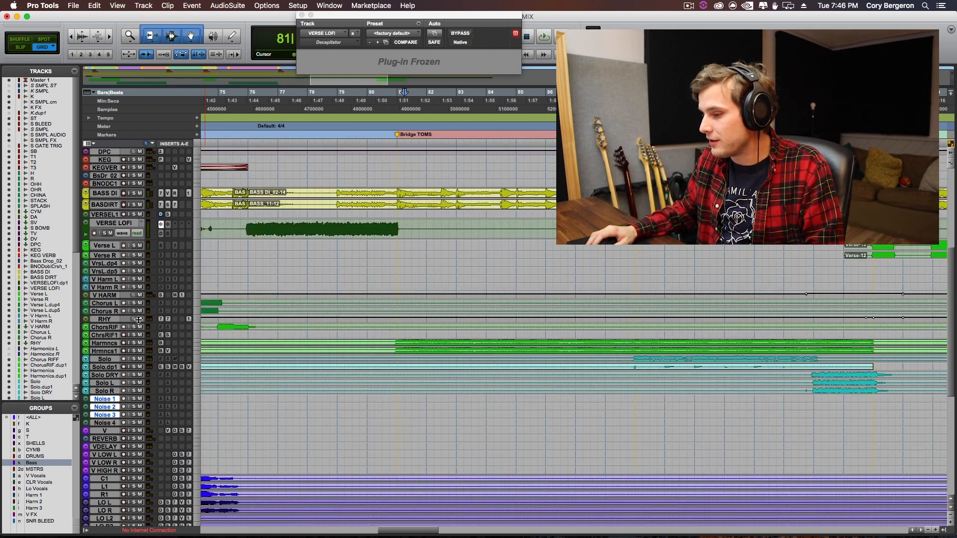
{"action": "left_click_drag", "start_coordinate": [107, 346], "coordinate": [111, 445]}
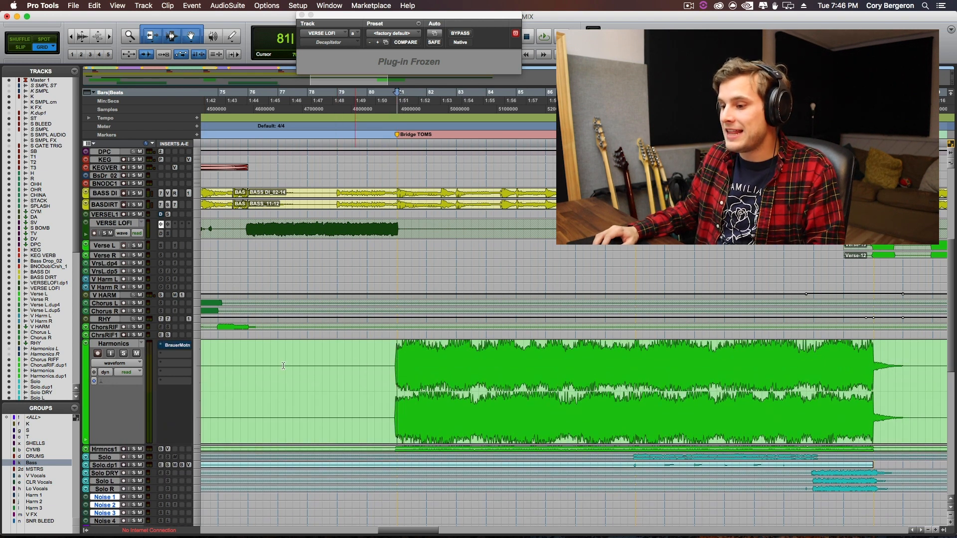
- Audition the Harmonics track from bar 81, first within the mix and again with the track soloed
{"action": "left_click", "coordinate": [135, 354]}
{"action": "left_click", "coordinate": [135, 353]}
{"action": "key", "text": "space"}
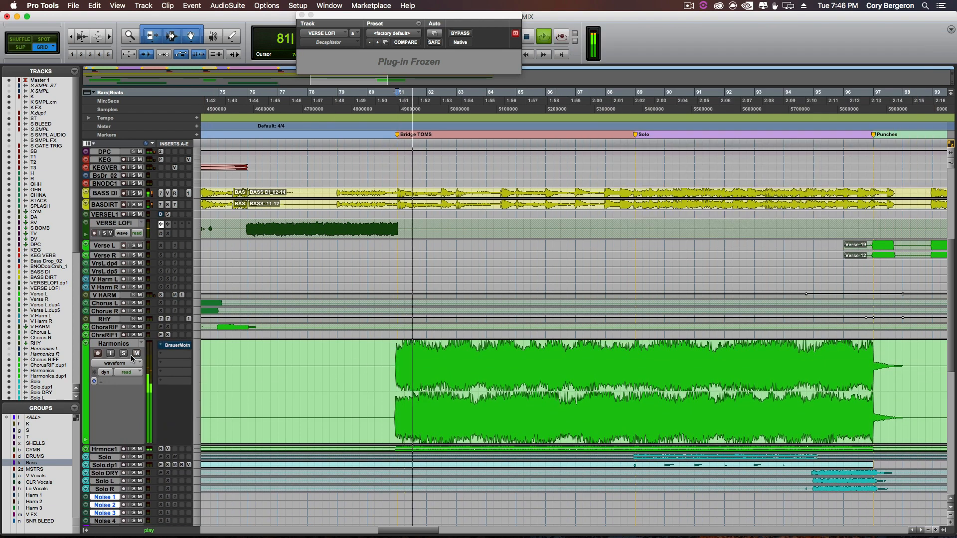
{"action": "left_click", "coordinate": [124, 354]}
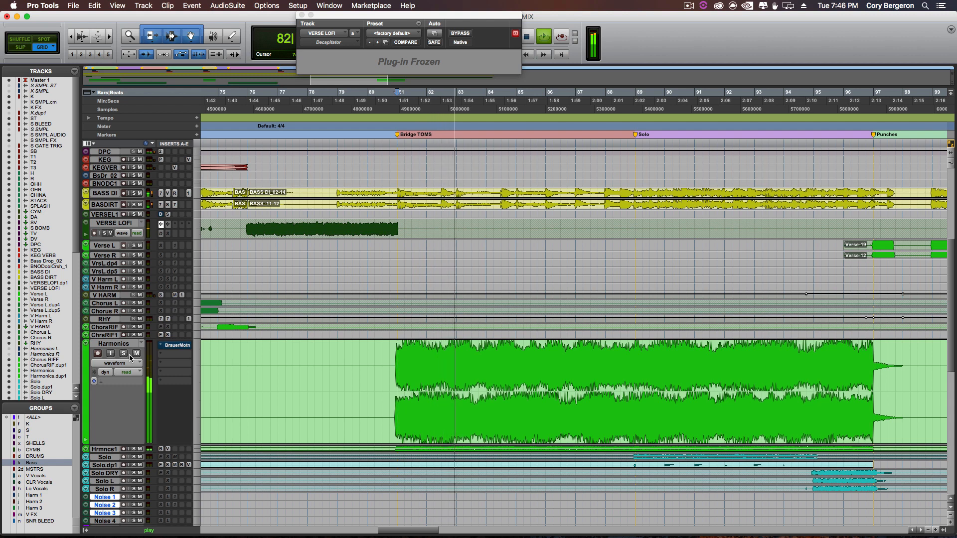
{"action": "key", "text": "space"}
{"action": "key", "text": "space"}
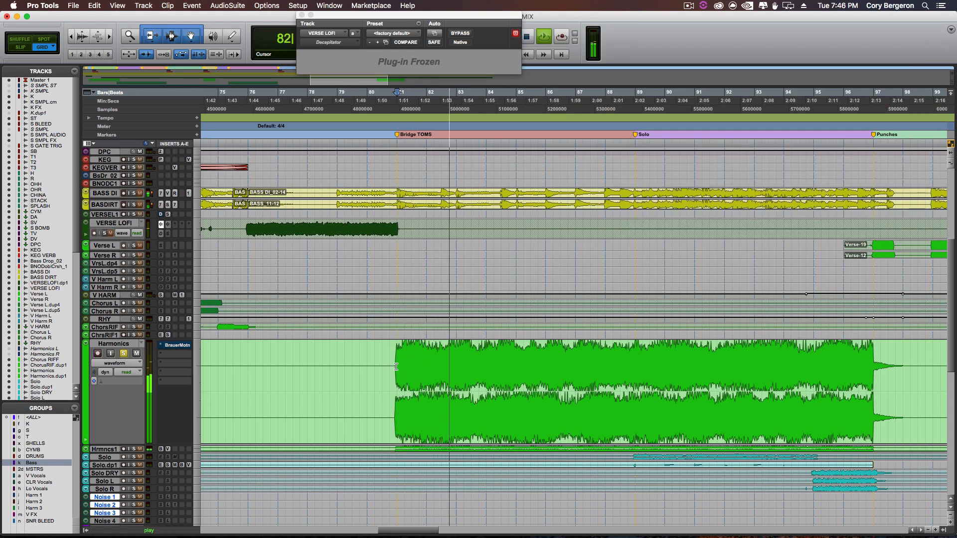
{"action": "key", "text": "space"}
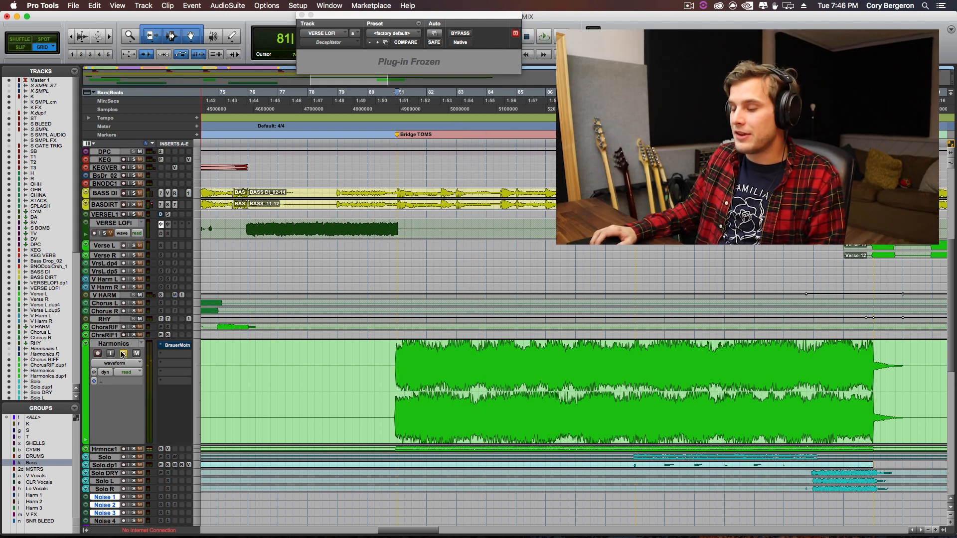
- Turn off the bypass on the Harmonics track's Brauer Motion insert, open its window and play the soloed track with the effect
{"action": "left_click", "coordinate": [174, 347], "text": "super"}
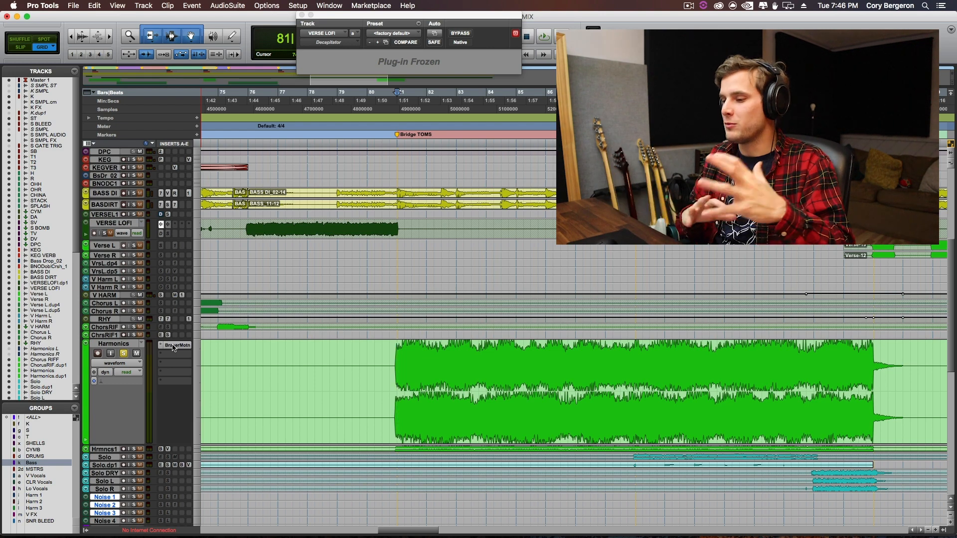
{"action": "left_click", "coordinate": [174, 346]}
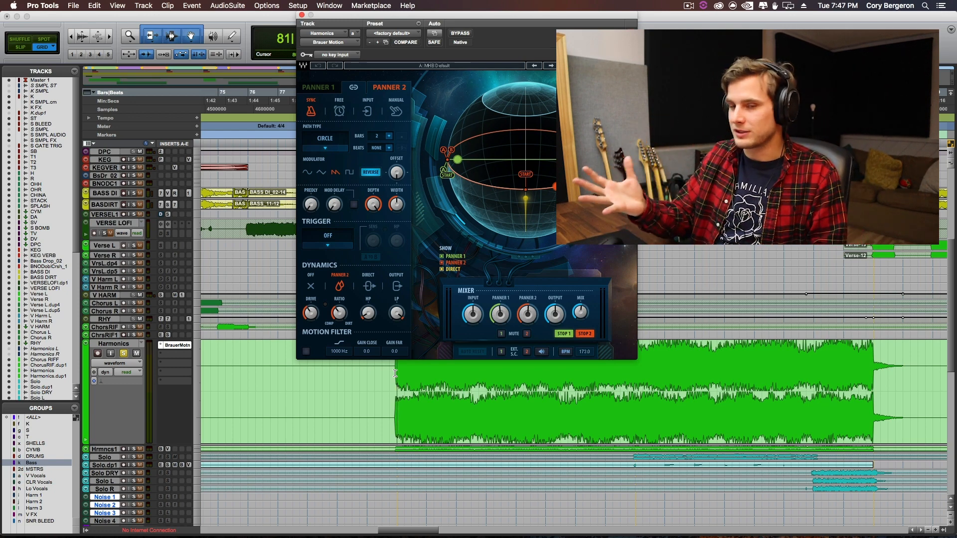
{"action": "key", "text": "space"}
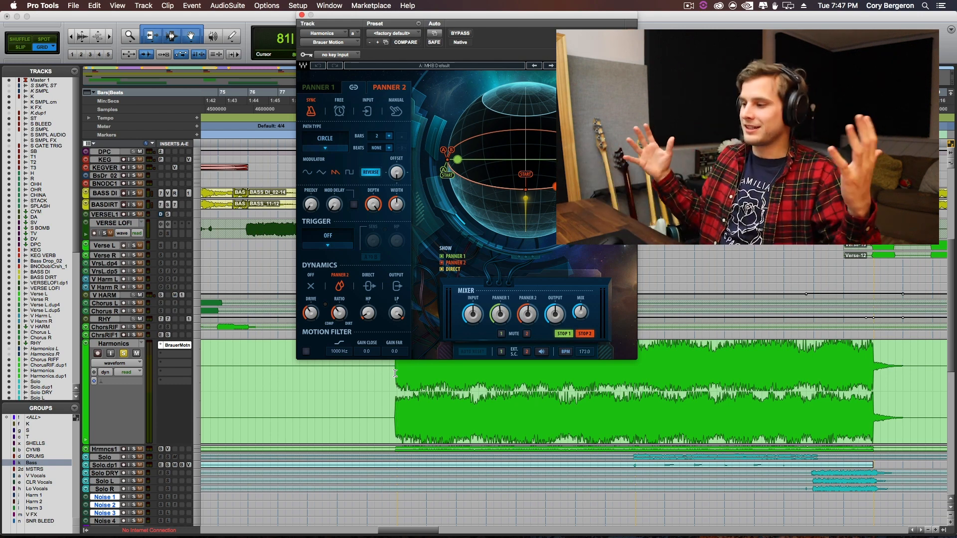
- Enlarge the Harmonics.dp1 track and open its second insert
{"action": "left_click_drag", "start_coordinate": [103, 452], "coordinate": [102, 505]}
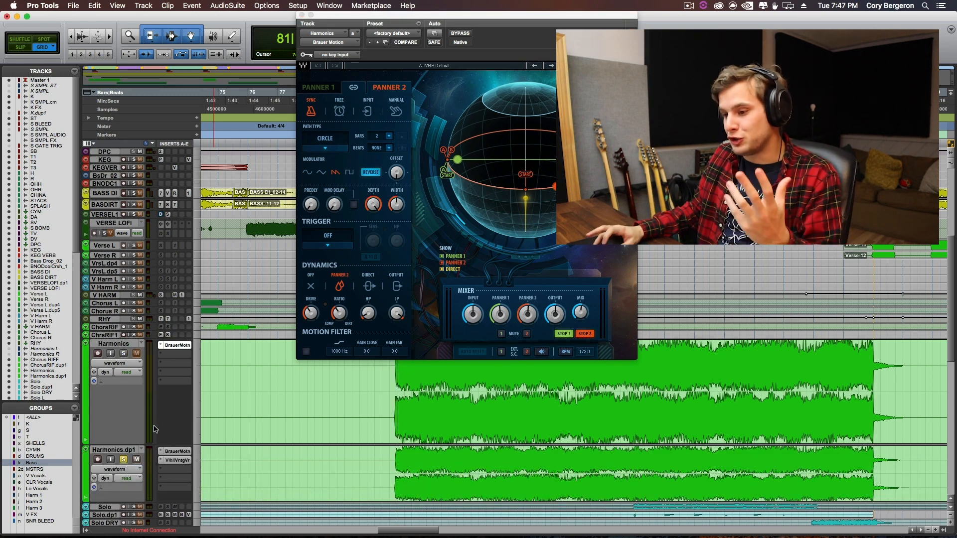
{"action": "left_click", "coordinate": [176, 461]}
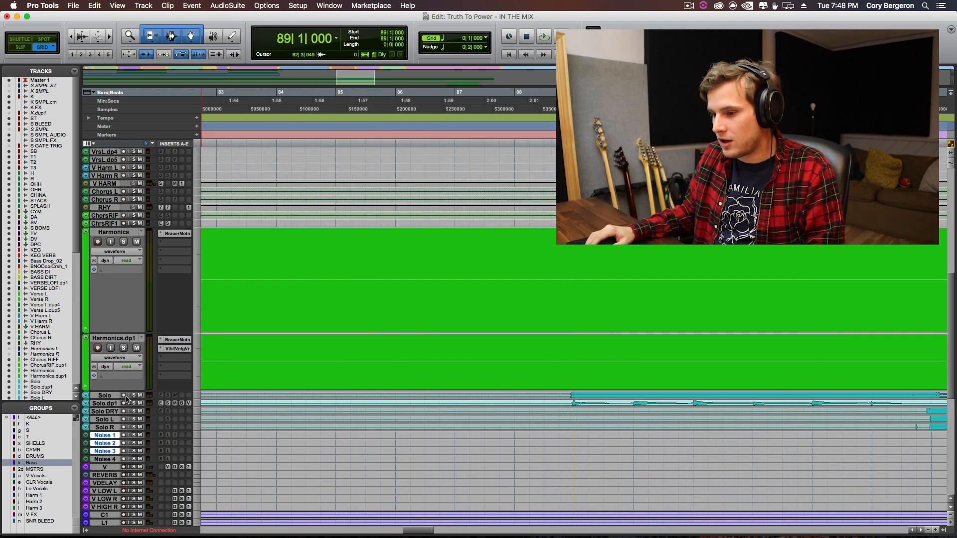
- Play the soloed Solo track from bar 89, and audition it together with Solo.dp1 from bar 88, beat 4
{"action": "key", "text": "r"}
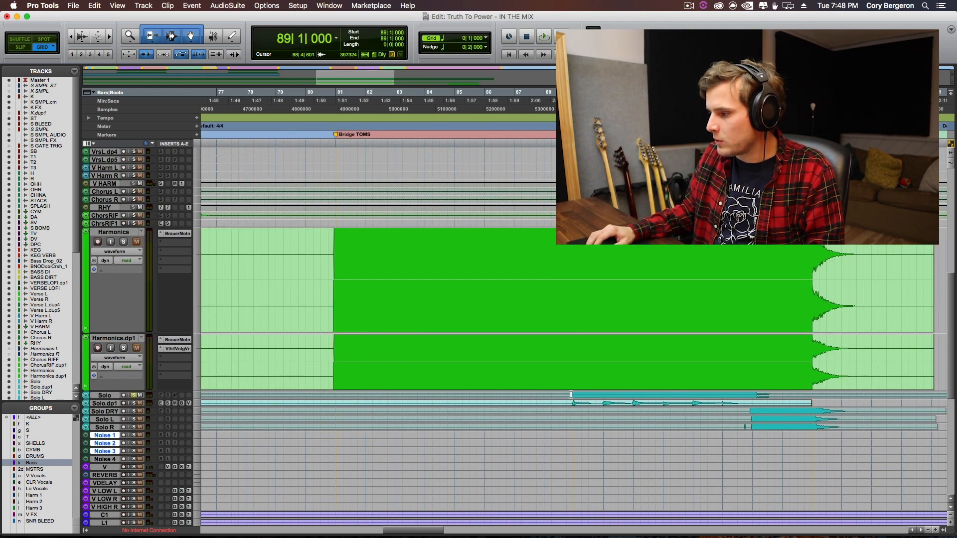
{"action": "key", "text": "space"}
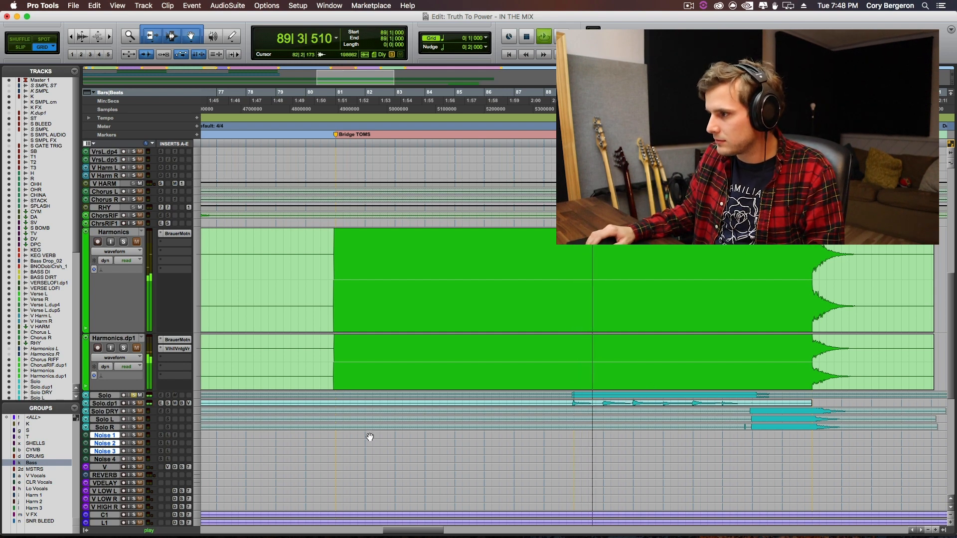
{"action": "key", "text": "space"}
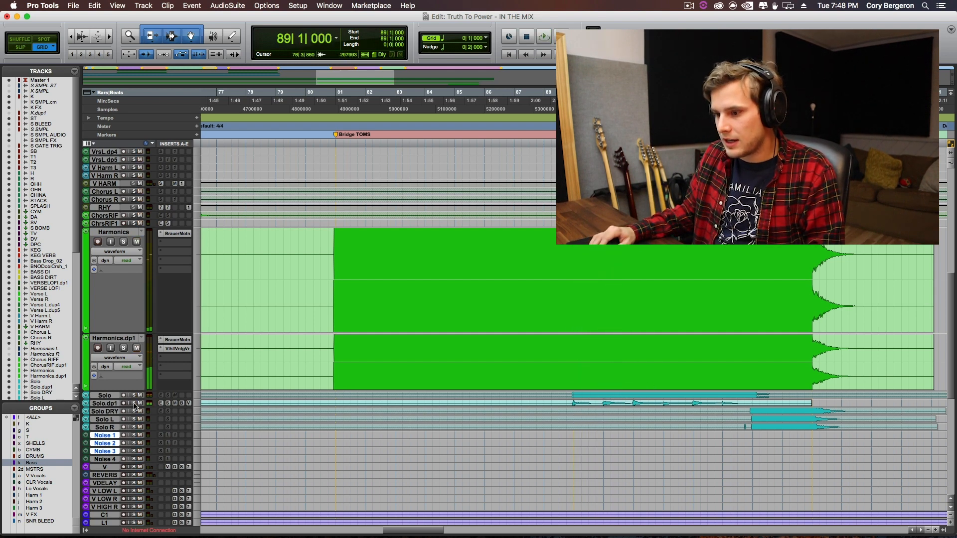
{"action": "key", "text": "space"}
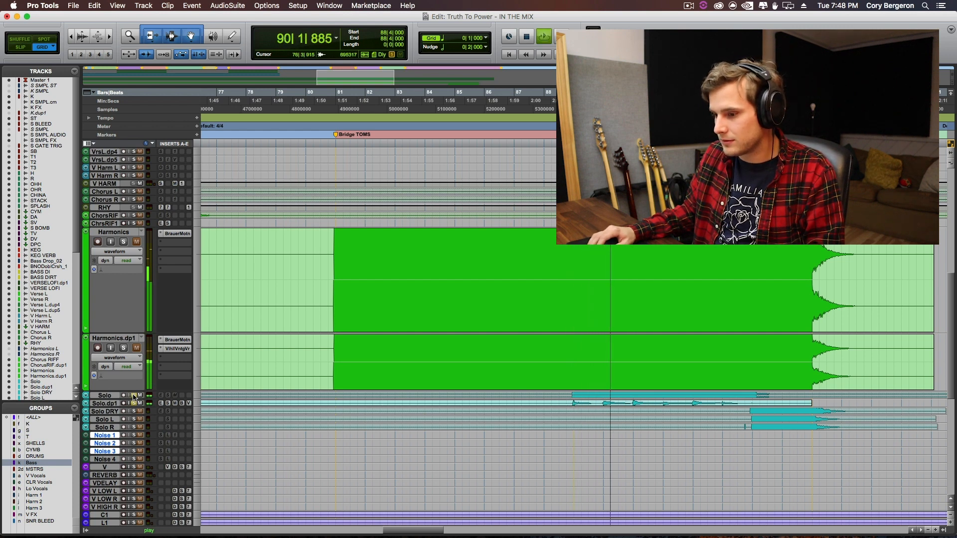
{"action": "key", "text": "space"}
{"action": "left_click", "coordinate": [124, 347]}
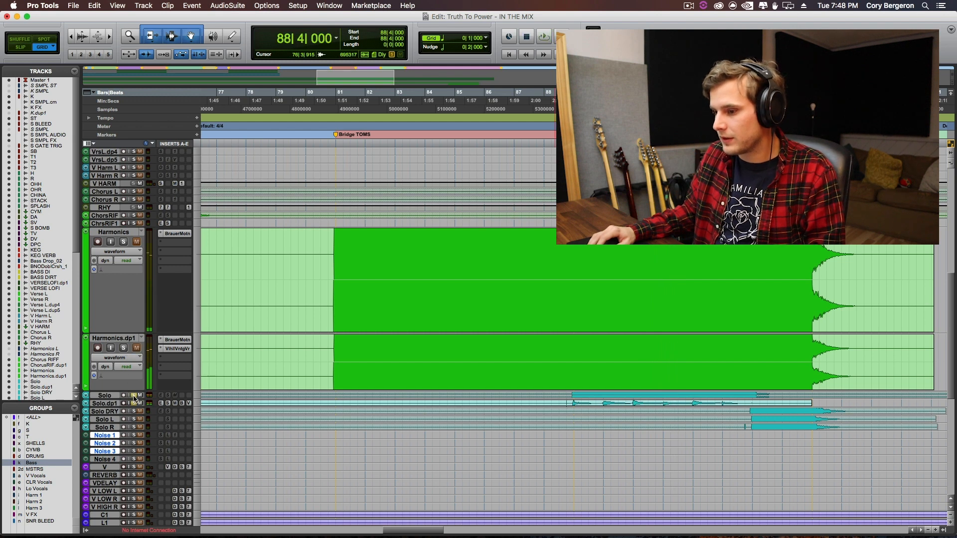
- Select and solo the Solo DRY, Solo L and Solo R tracks and play them from bar 94, beat 4
{"action": "scroll", "coordinate": [170, 403], "scroll_direction": "right", "scroll_amount": 10}
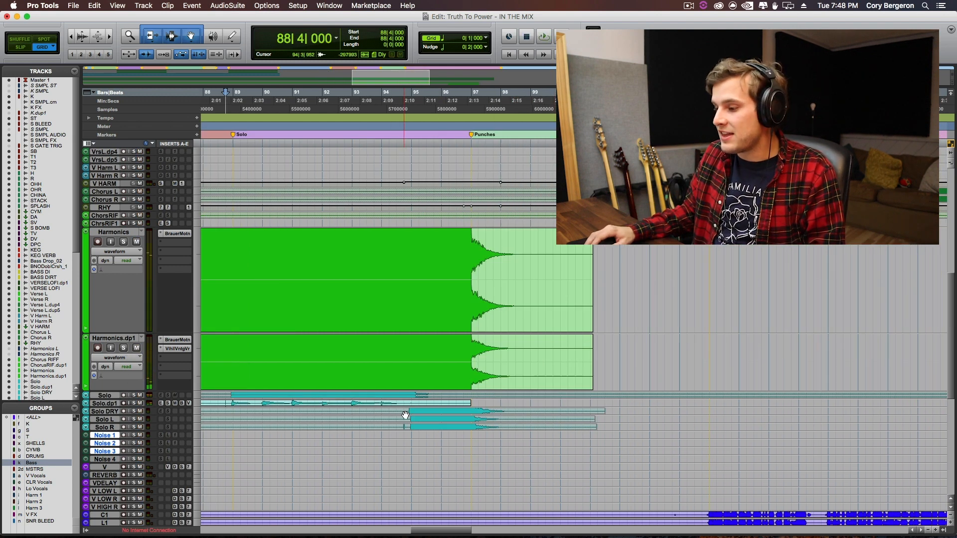
{"action": "left_click", "coordinate": [107, 411], "text": "shift"}
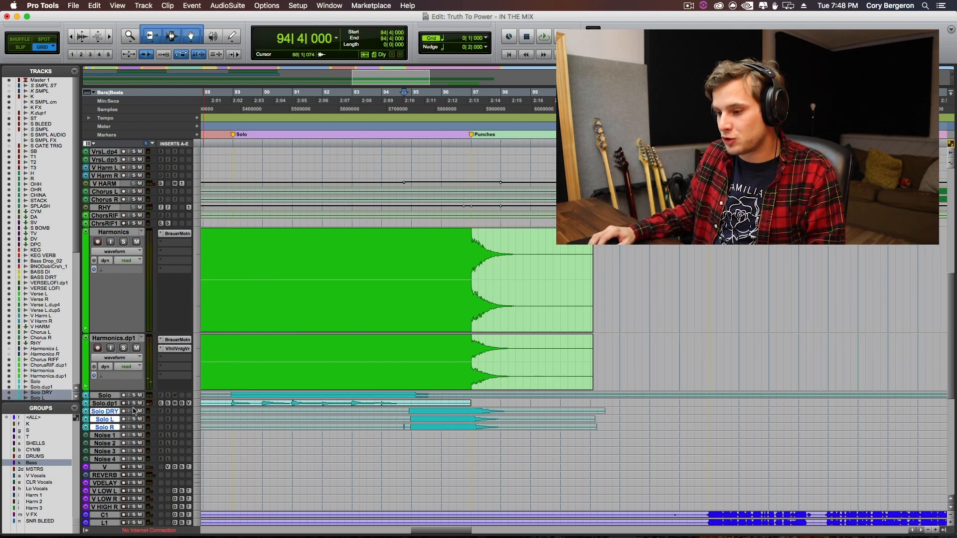
{"action": "key", "text": "space"}
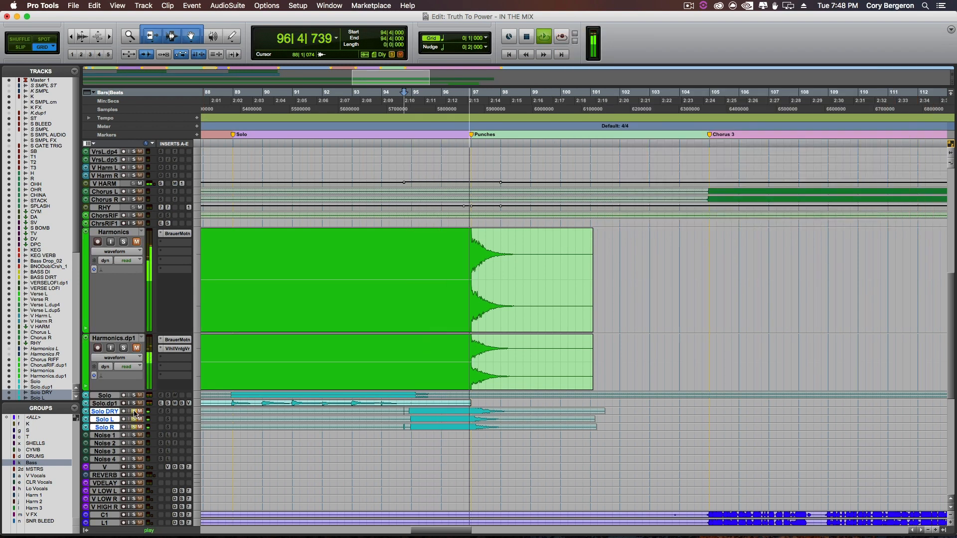
- Stop playback, enlarge the Solo and Solo.dup1 tracks and select their section starting at bar 88, beat 4
{"action": "key", "text": "space"}
{"action": "key", "text": "ctrl+Down"}
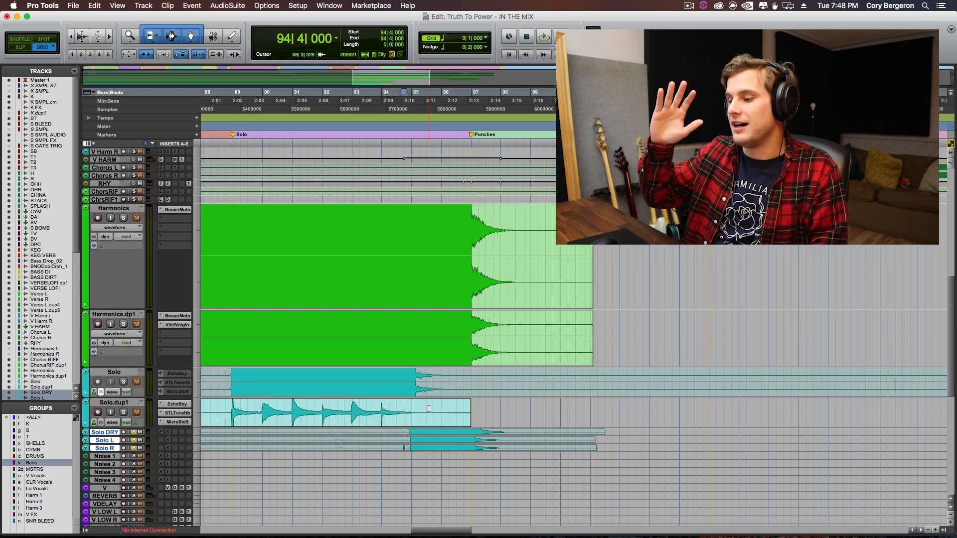
{"action": "scroll", "coordinate": [435, 453], "scroll_direction": "left", "scroll_amount": 5}
{"action": "left_click_drag", "start_coordinate": [476, 380], "coordinate": [809, 406]}
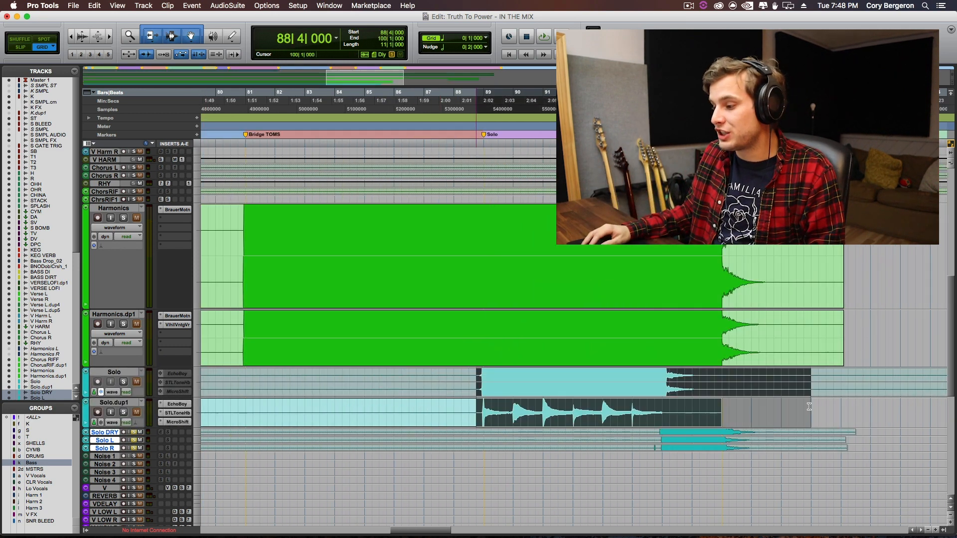
- Solo the Solo and Solo.dup1 tracks along with Solo DRY, Solo L and Solo R, and play the guitar solo
{"action": "left_click_drag", "start_coordinate": [491, 379], "coordinate": [695, 391]}
{"action": "left_click", "coordinate": [476, 383]}
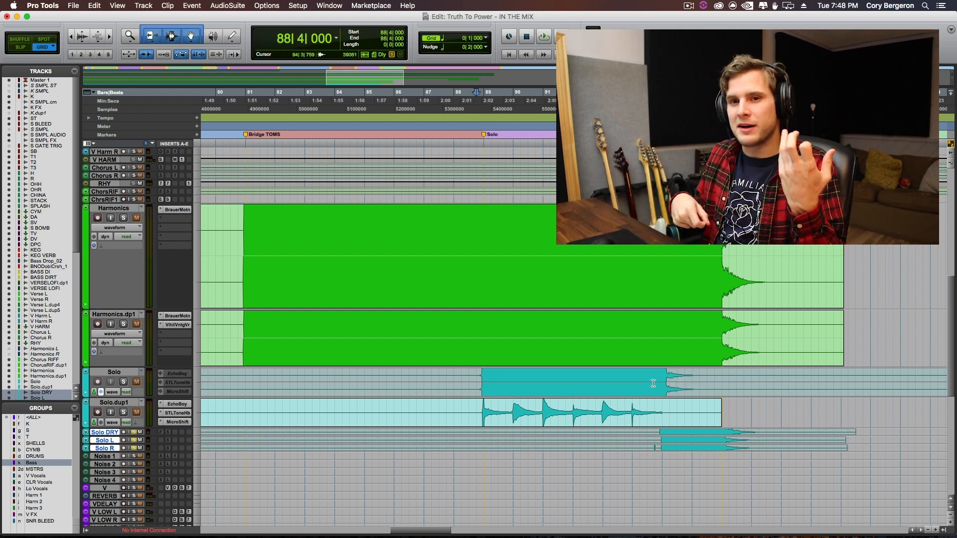
{"action": "left_click", "coordinate": [124, 382]}
{"action": "key", "text": "space"}
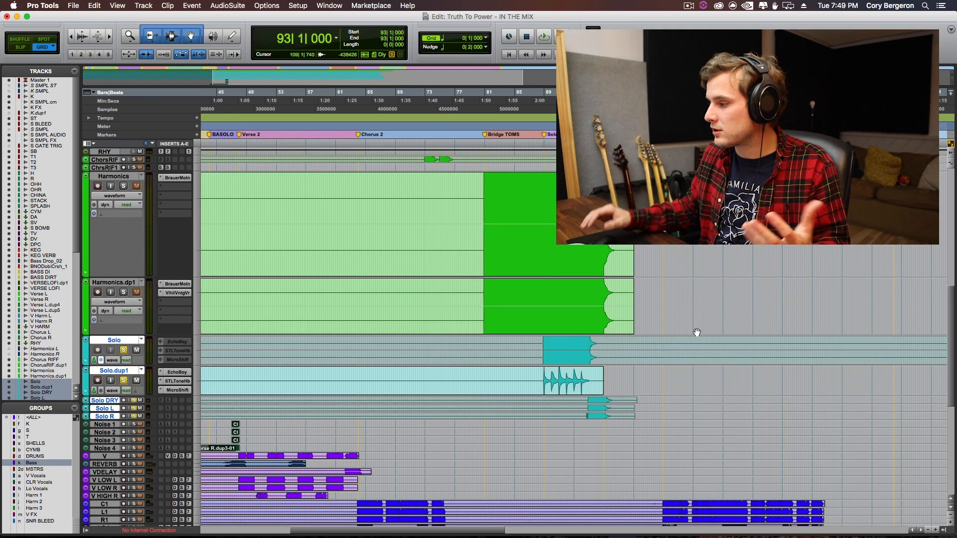
- Clear the guitar solo tracks' solos and select the V lead vocal track with the V Vocals group enabled
{"action": "scroll", "coordinate": [696, 333], "scroll_direction": "up", "scroll_amount": 10}
{"action": "key", "text": "r"}
{"action": "scroll", "coordinate": [691, 350], "scroll_direction": "right", "scroll_amount": 5}
{"action": "scroll", "coordinate": [637, 349], "scroll_direction": "left", "scroll_amount": 5}
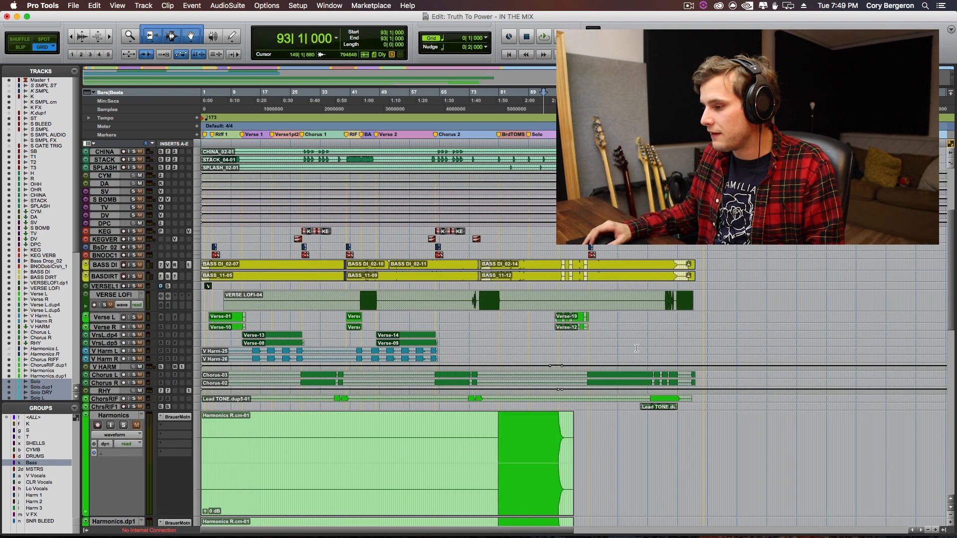
{"action": "scroll", "coordinate": [551, 341], "scroll_direction": "down", "scroll_amount": 15}
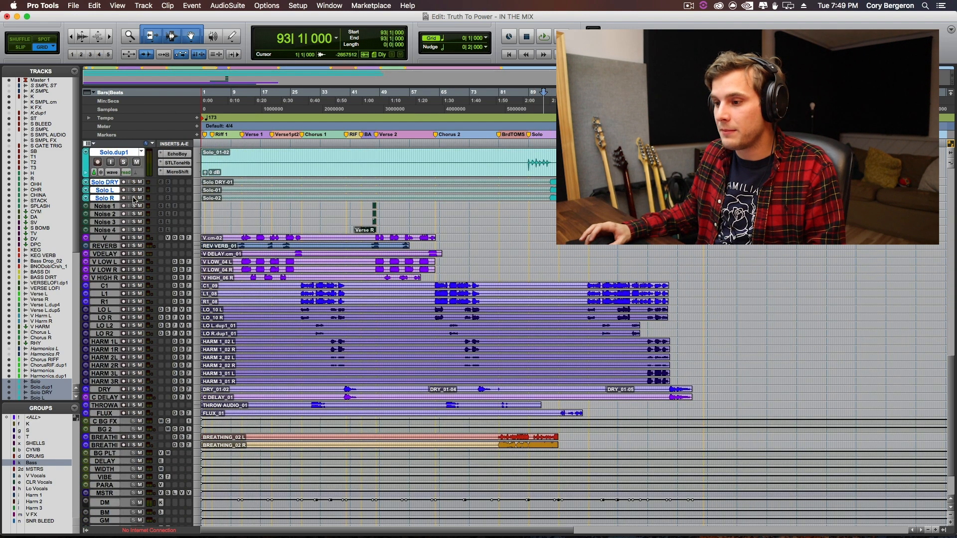
{"action": "scroll", "coordinate": [120, 229], "scroll_direction": "up", "scroll_amount": 2}
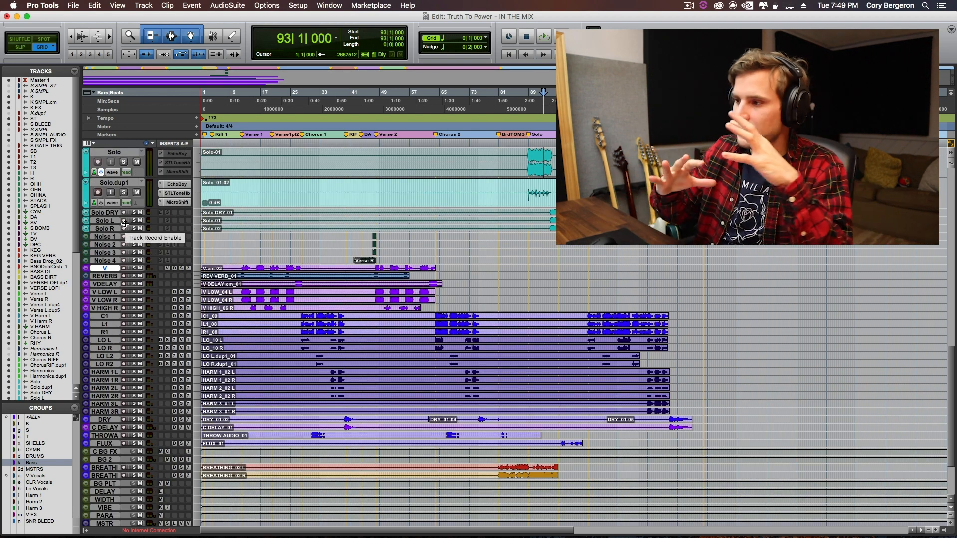
- Enlarge the verse vocal tracks from V through V HIGH R and solo the group
{"action": "key", "text": "t"}
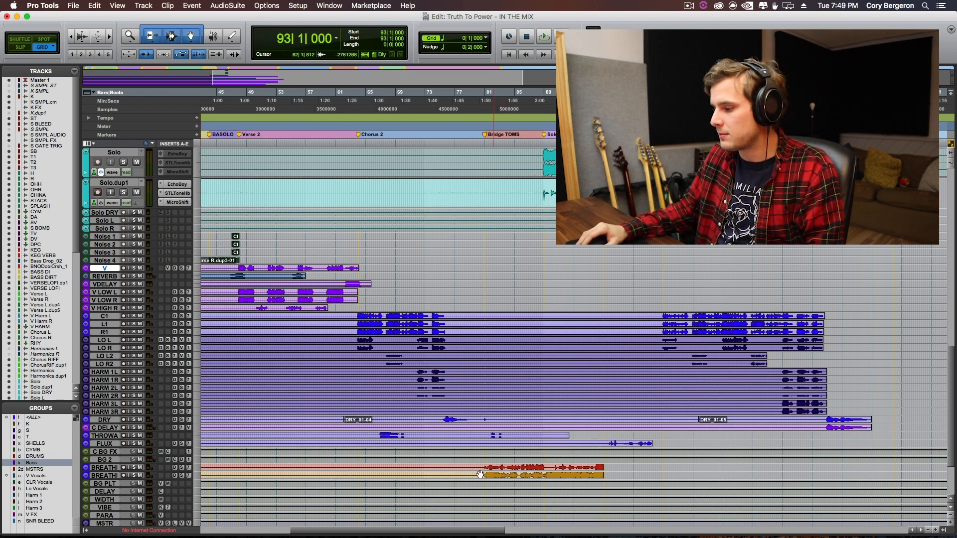
{"action": "key", "text": "Home"}
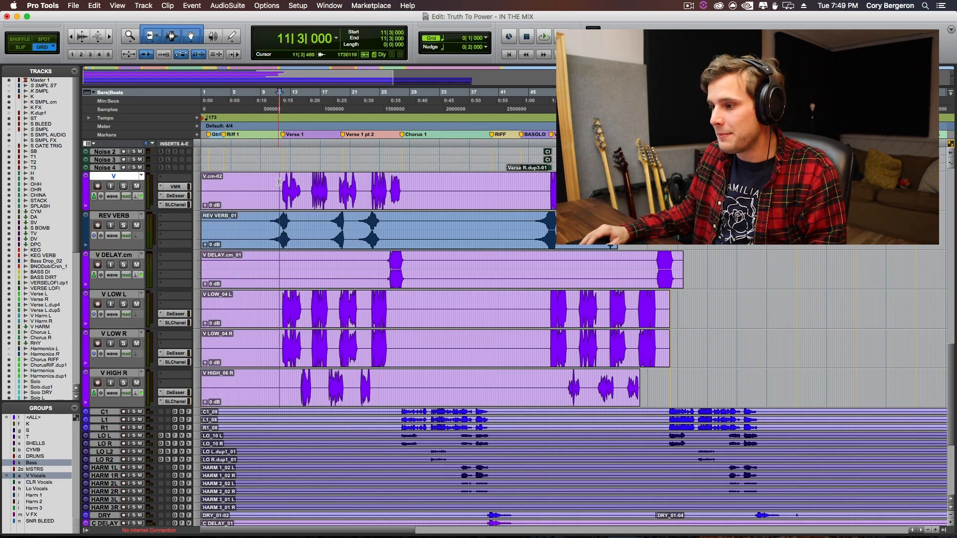
{"action": "key", "text": "t"}
{"action": "key", "text": "t"}
{"action": "scroll", "coordinate": [384, 182], "scroll_direction": "right", "scroll_amount": 3}
- Play the soloed verse vocals from bar 10 through Verse 1 pt 2
{"action": "left_click", "coordinate": [362, 179]}
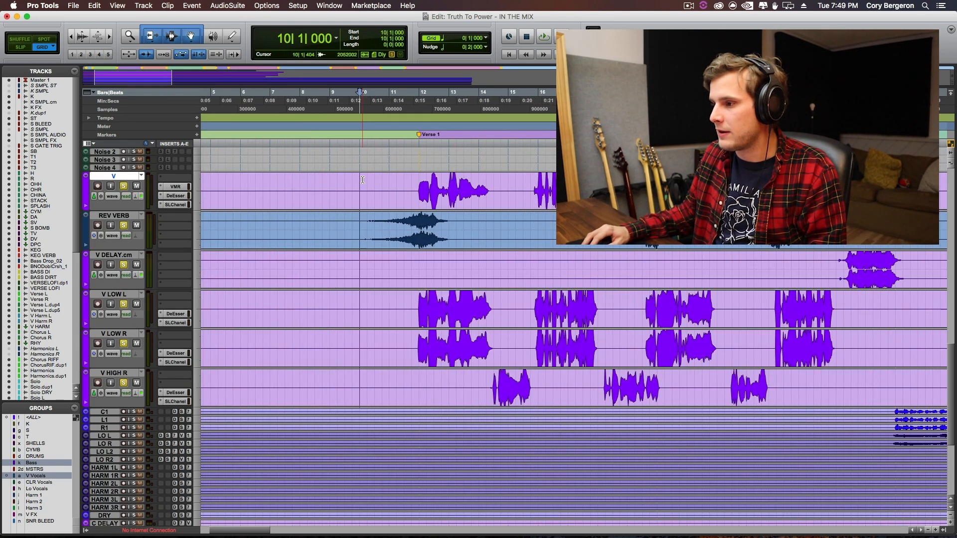
{"action": "key", "text": "space"}
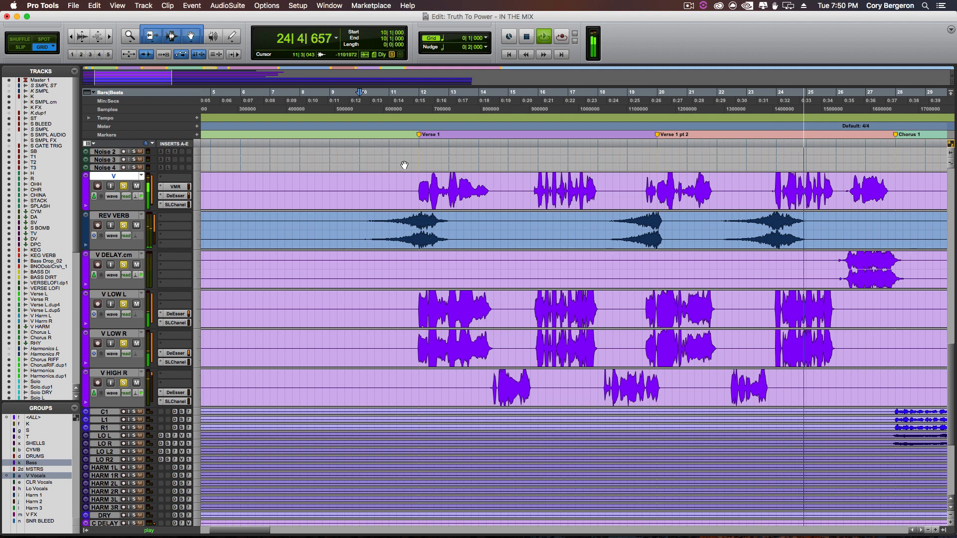
{"action": "scroll", "coordinate": [405, 165], "scroll_direction": "right", "scroll_amount": 5}
{"action": "key", "text": "super+s"}
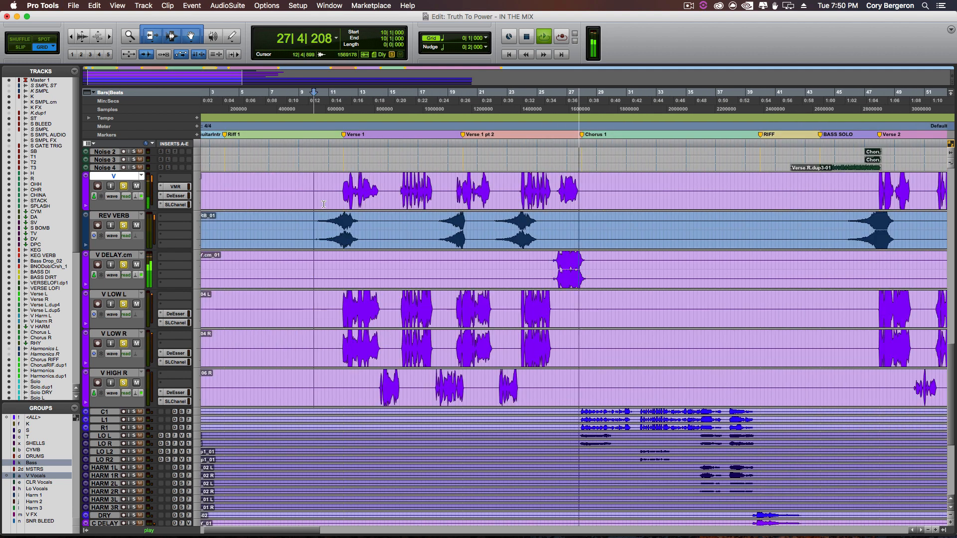
{"action": "key", "text": "space"}
- Clear the vocal group solo, solo only the V track and play it from bar 11, beat 4
{"action": "left_click", "coordinate": [123, 186]}
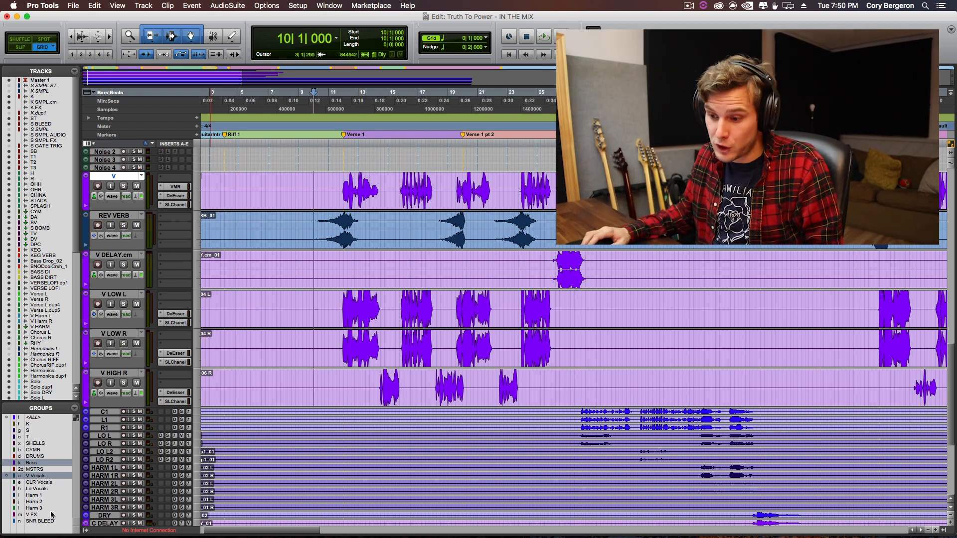
{"action": "left_click_drag", "start_coordinate": [329, 192], "coordinate": [615, 192]}
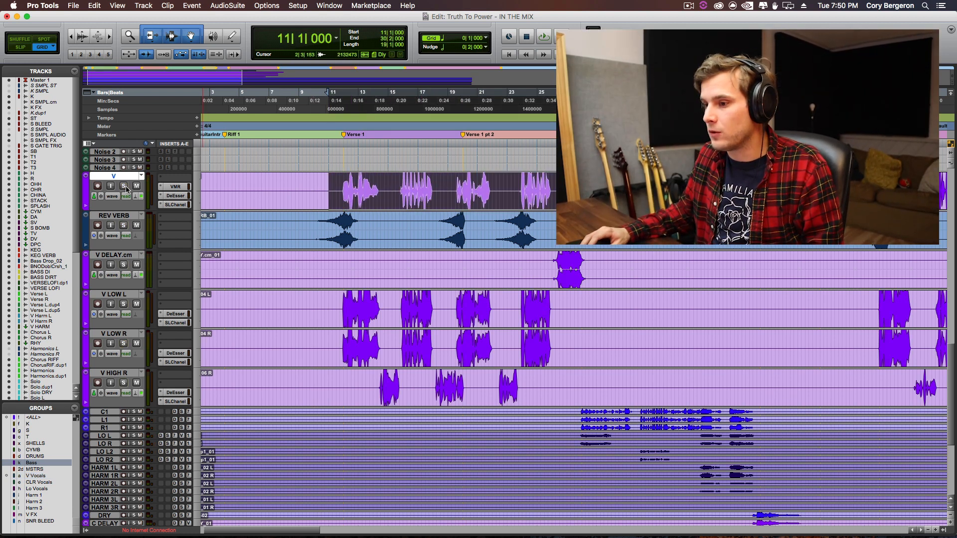
{"action": "left_click", "coordinate": [339, 184]}
{"action": "key", "text": "space"}
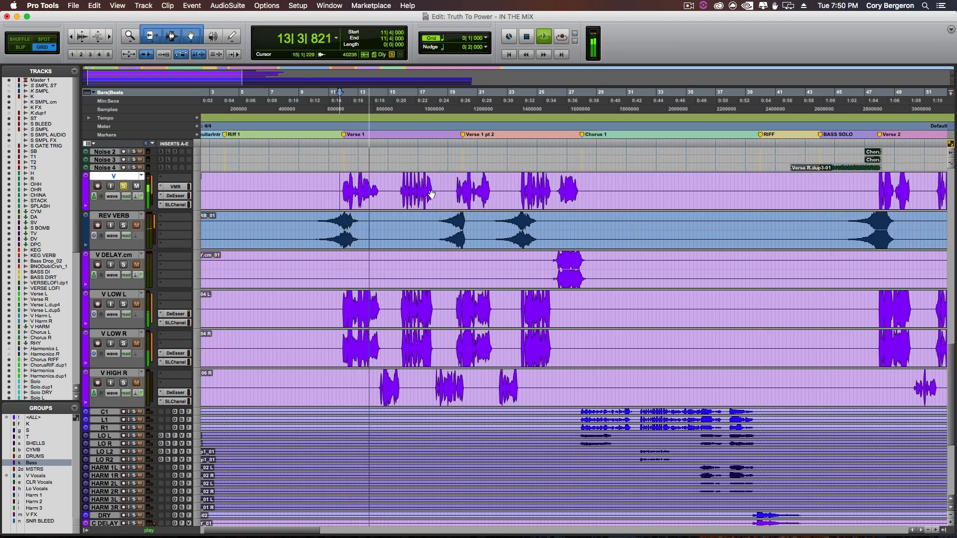
{"action": "key", "text": "space"}
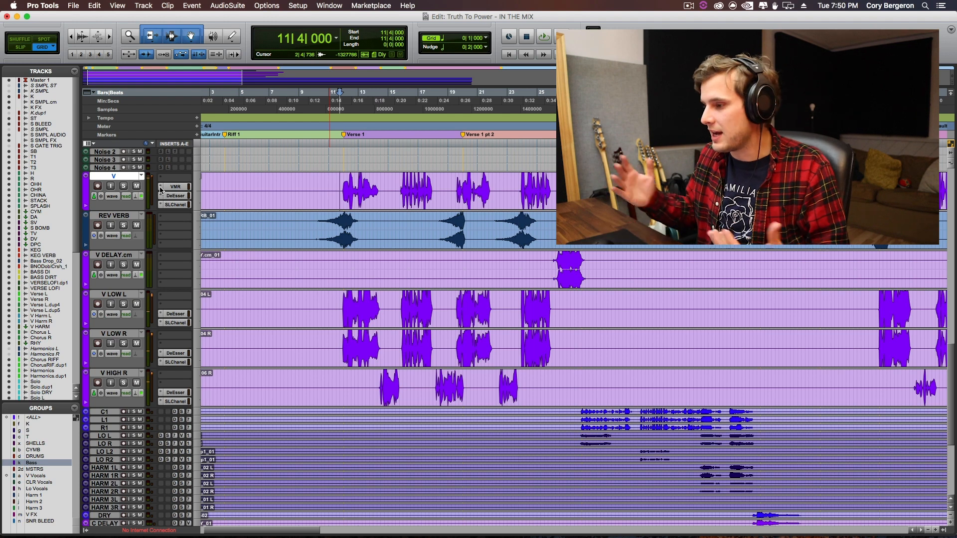
- Solo the REV VERB track and play the reverse reverb from bar 10, beat 2, into Verse 1
{"action": "left_click", "coordinate": [123, 226]}
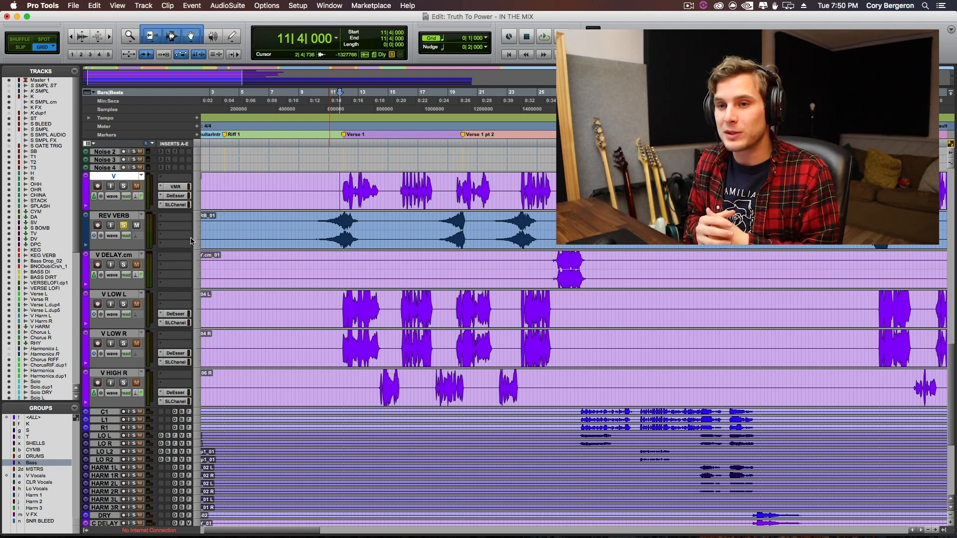
{"action": "key", "text": "r"}
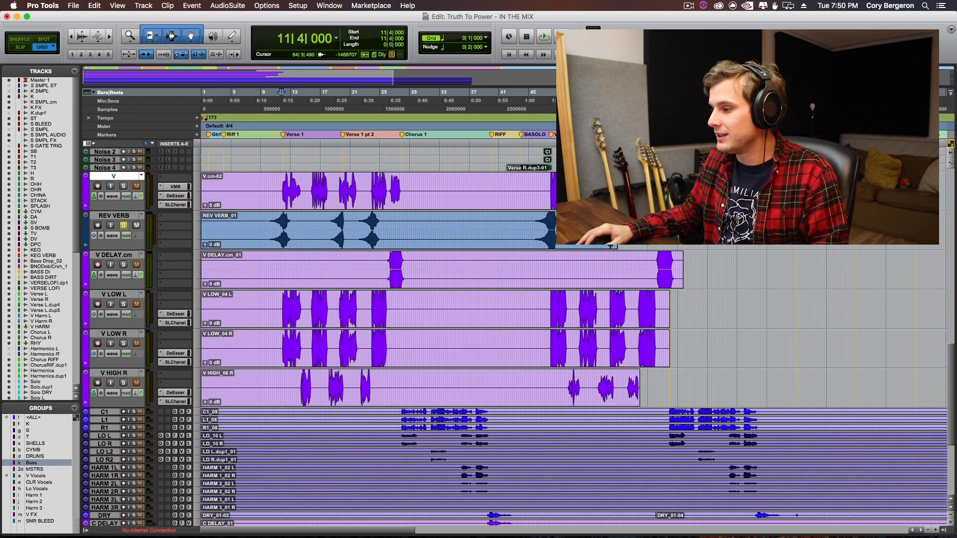
{"action": "key", "text": "t"}
{"action": "key", "text": "r"}
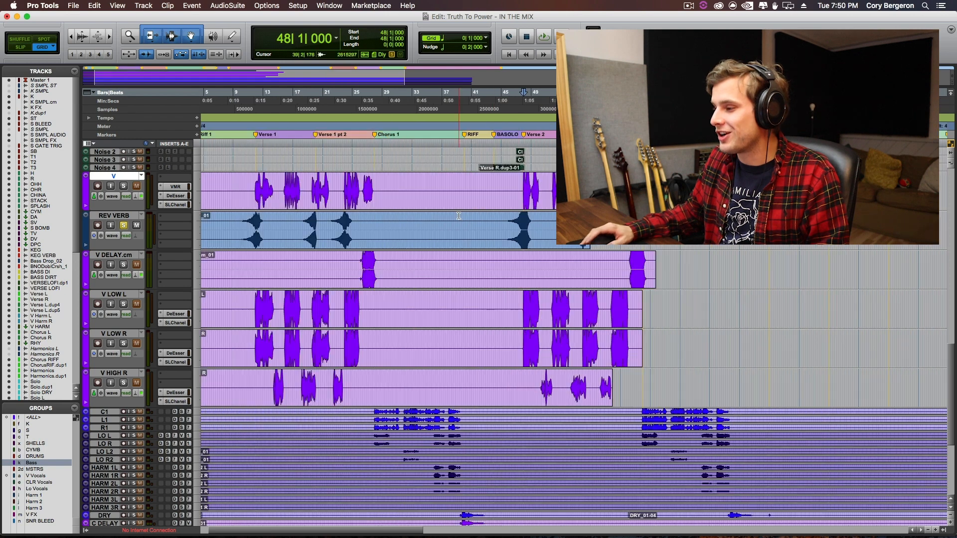
{"action": "scroll", "coordinate": [261, 220], "scroll_direction": "left", "scroll_amount": 3}
{"action": "left_click", "coordinate": [277, 232]}
{"action": "key", "text": "t"}
{"action": "key", "text": "t"}
{"action": "key", "text": "t"}
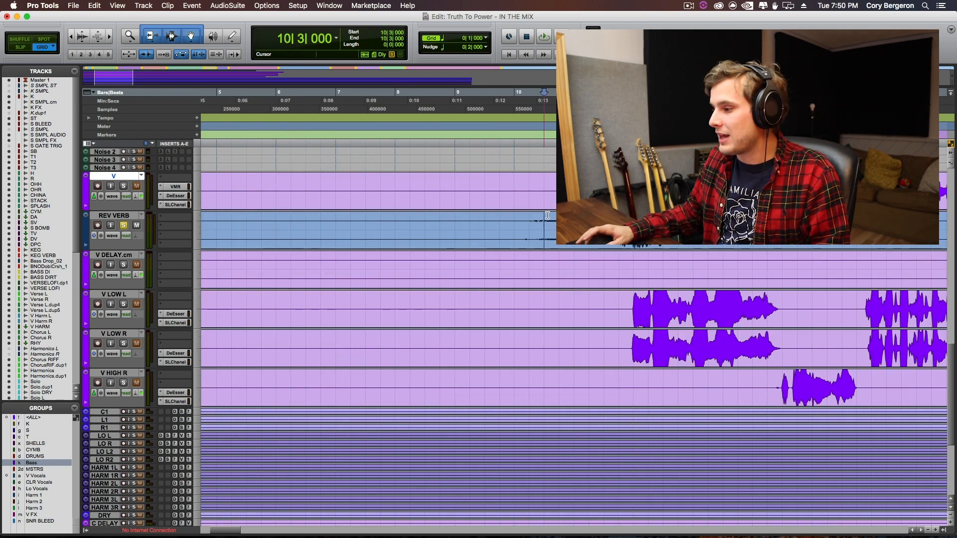
{"action": "key", "text": "space"}
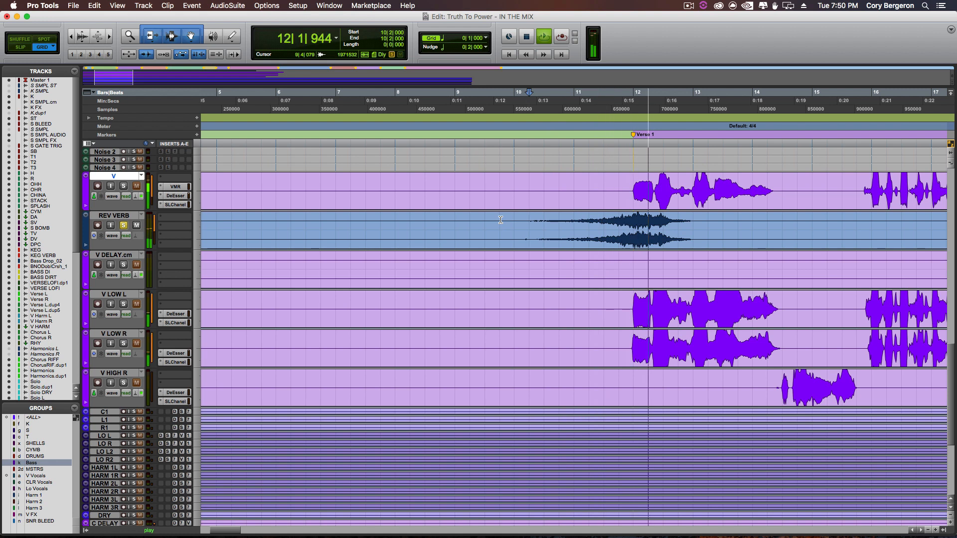
{"action": "key", "text": "space"}
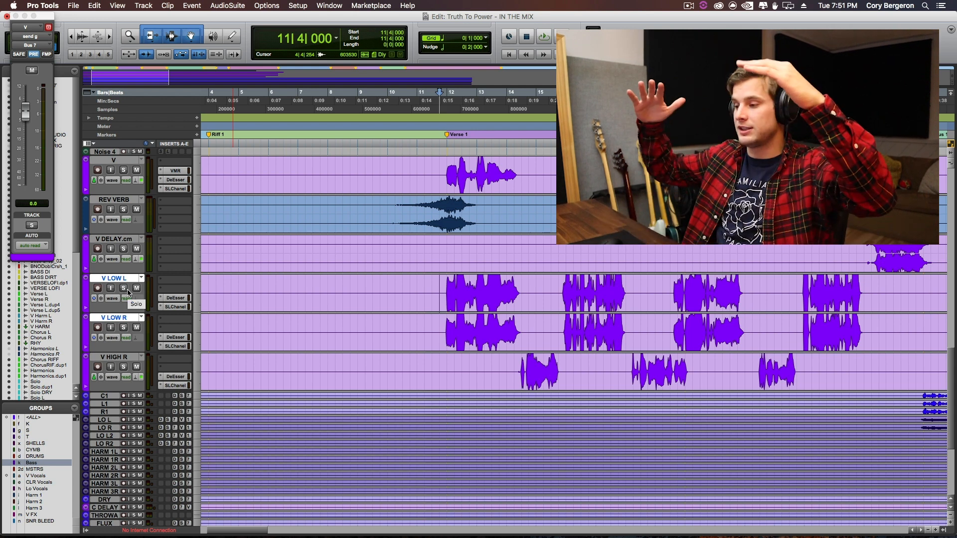
- Play the soloed V LOW L and V LOW R tracks from bar 11, beat 4, and audition them together with V from bar 12
{"action": "left_click", "coordinate": [125, 289]}
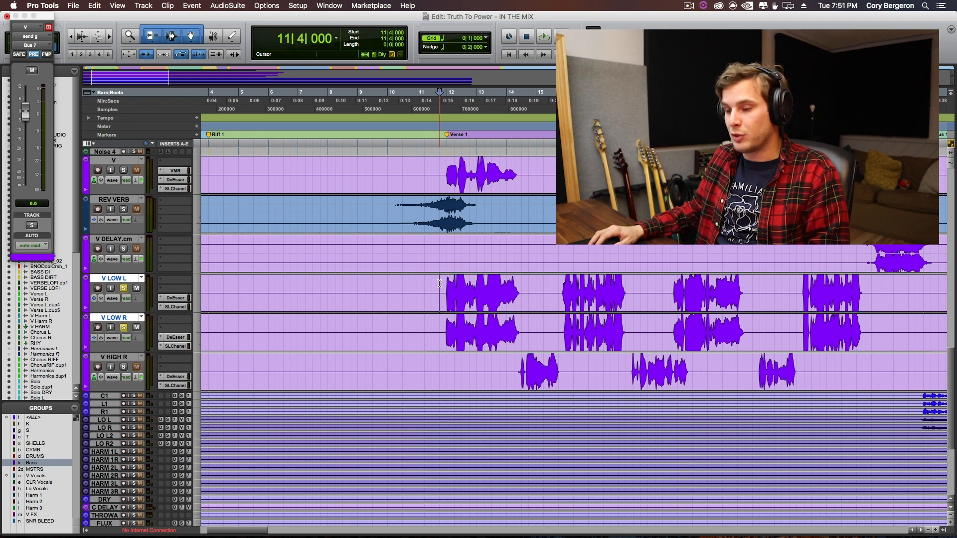
{"action": "key", "text": "space"}
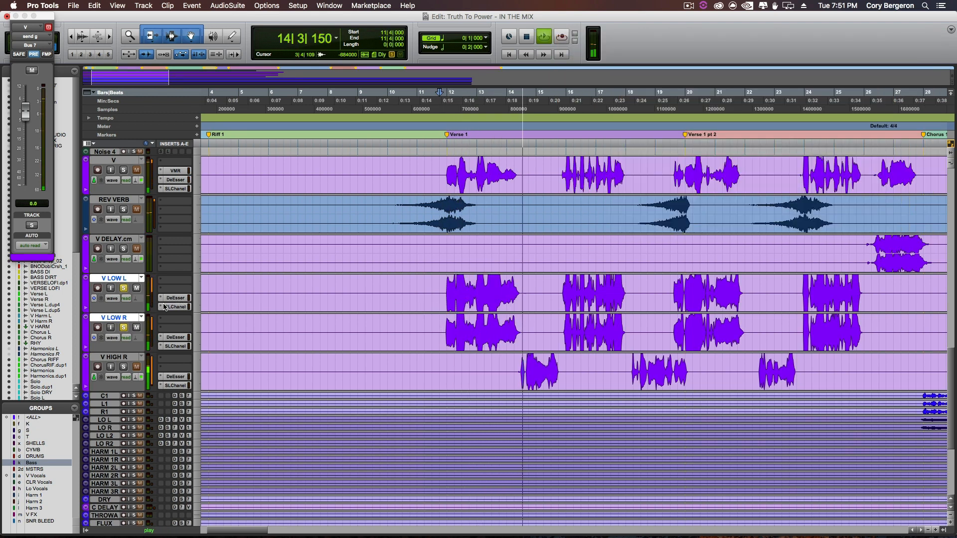
{"action": "key", "text": "space"}
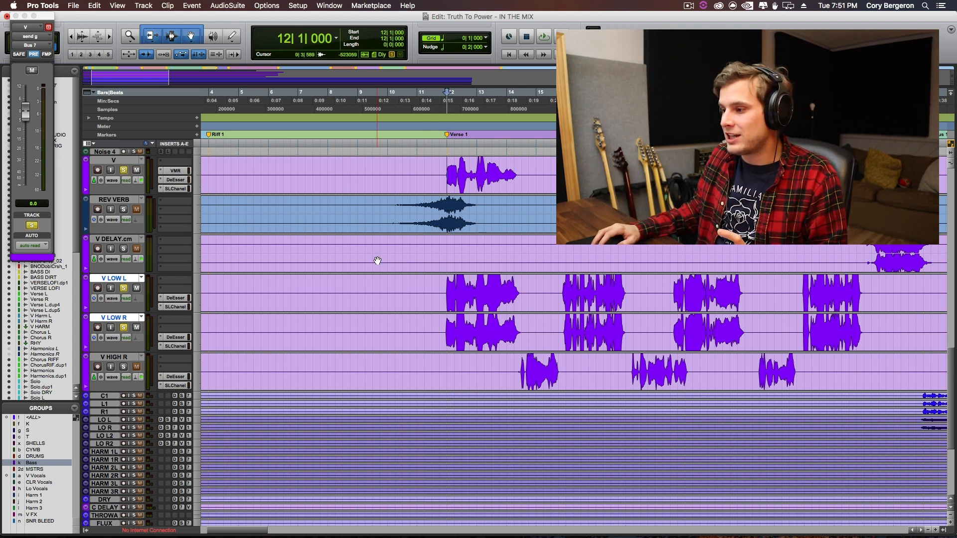
{"action": "key", "text": "space"}
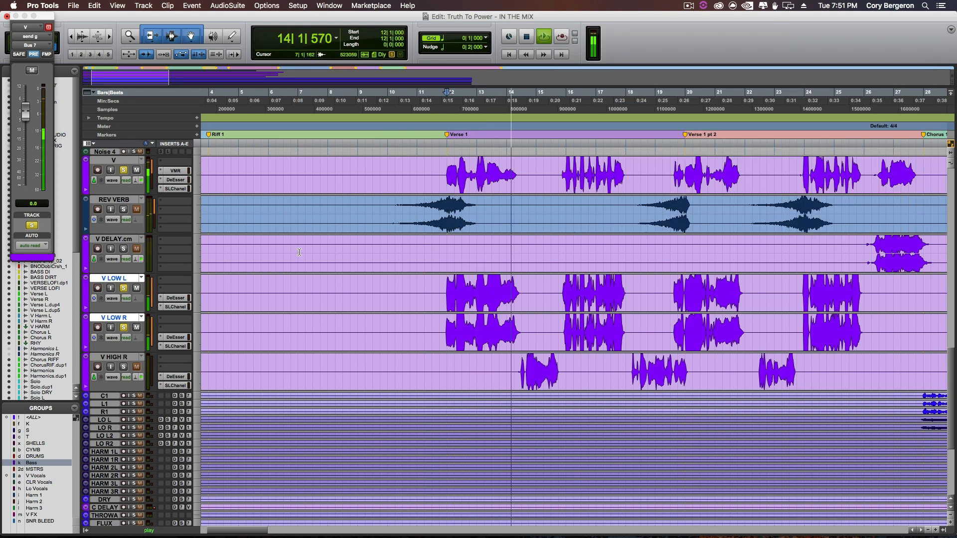
- Select the V HIGH R track and audition it from bar 14, beat 2
{"action": "left_click", "coordinate": [268, 364]}
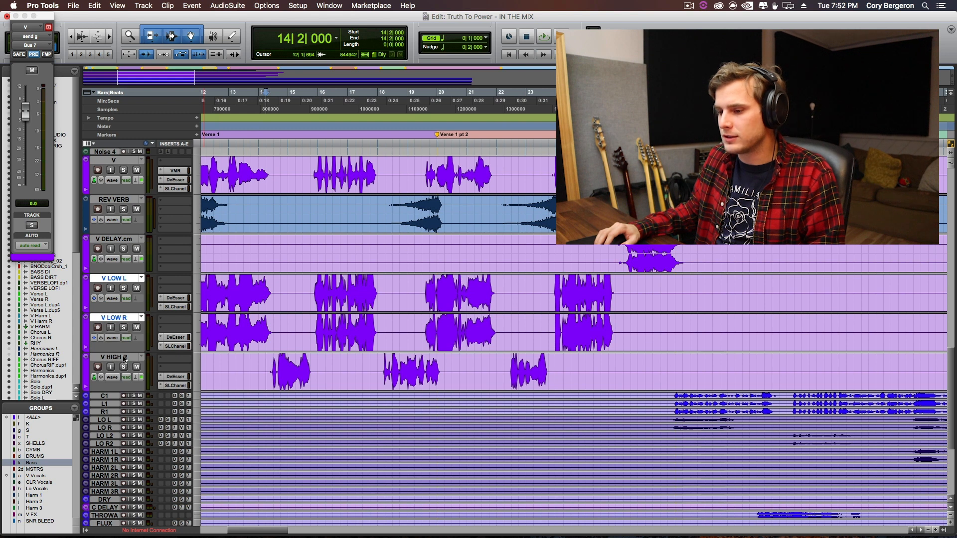
{"action": "left_click", "coordinate": [125, 358]}
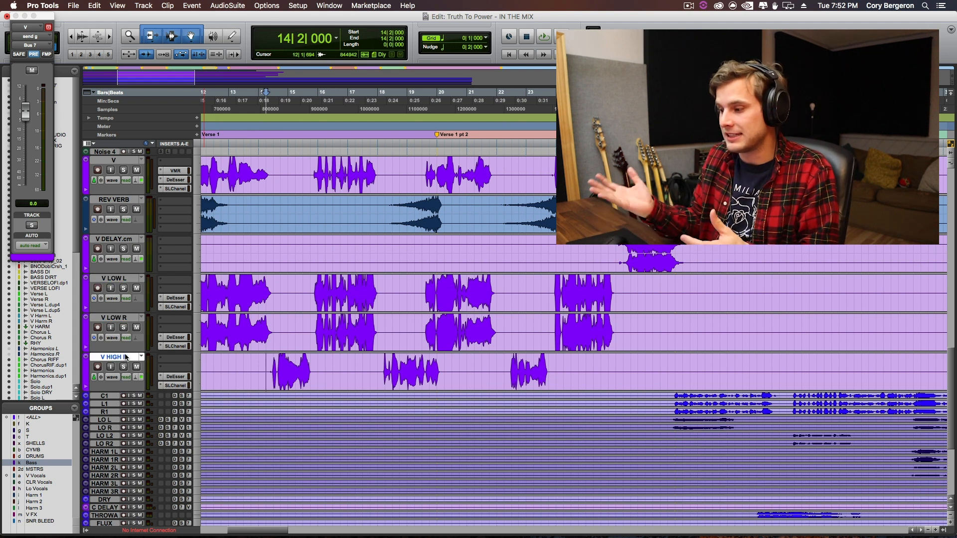
{"action": "scroll", "coordinate": [132, 352], "scroll_direction": "left", "scroll_amount": 2}
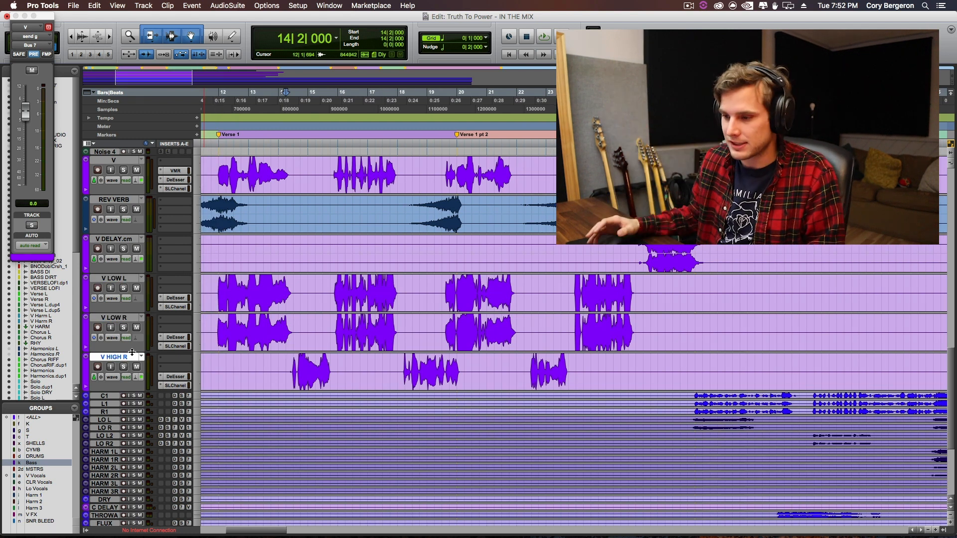
{"action": "key", "text": "space"}
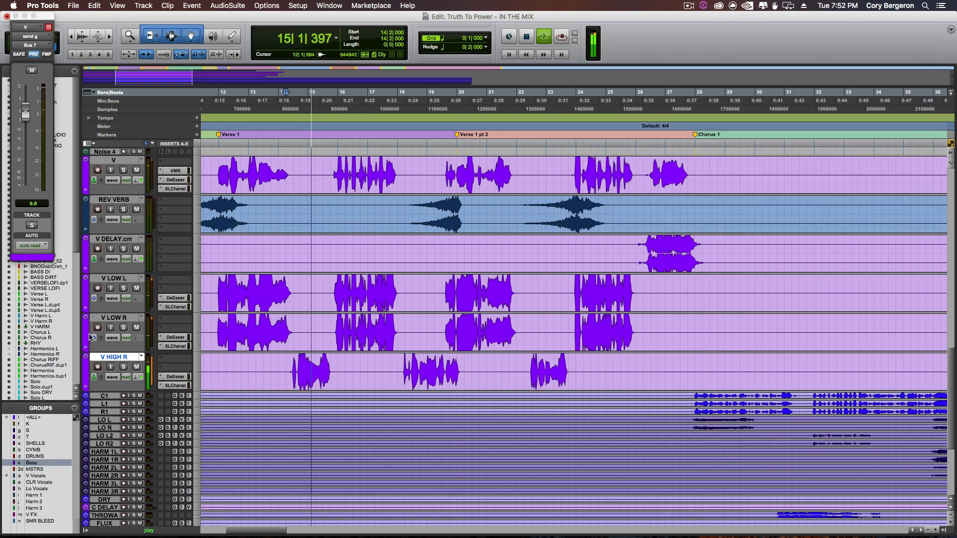
{"action": "key", "text": "space"}
- Play the soloed V DELAY.cm track from bar 25, beat 3, and solo V alongside it with the cursor at bar 26, beat 2
{"action": "scroll", "coordinate": [526, 170], "scroll_direction": "right", "scroll_amount": 5}
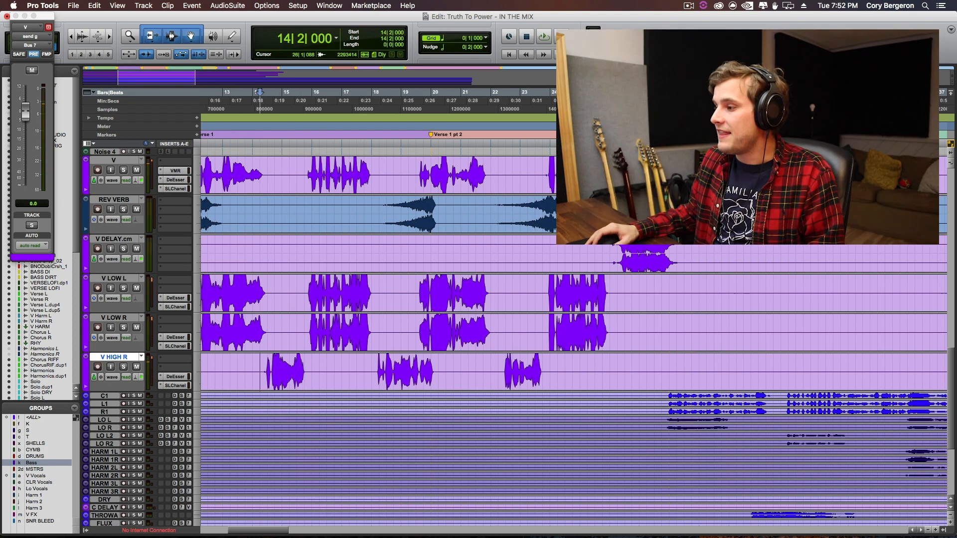
{"action": "left_click", "coordinate": [526, 171]}
{"action": "key", "text": "super+bracketright"}
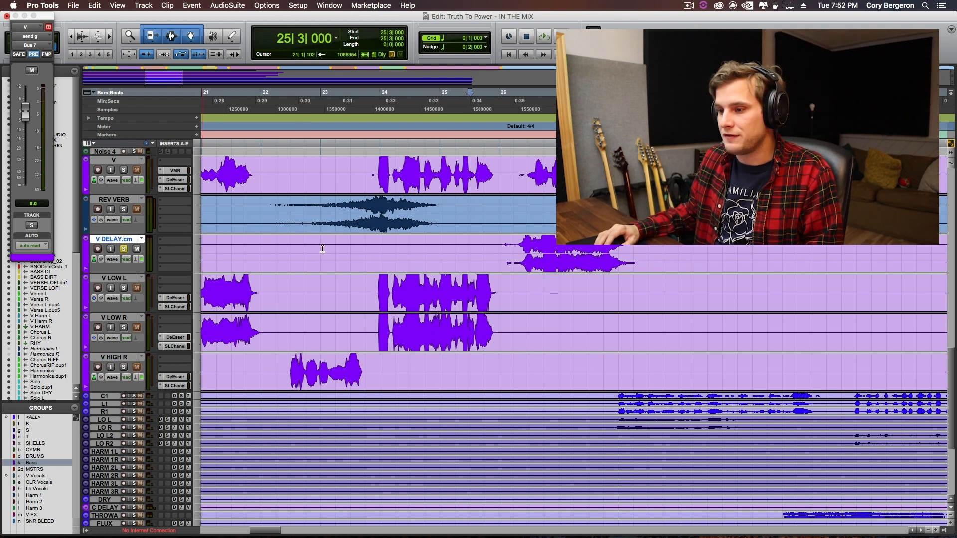
{"action": "key", "text": "space"}
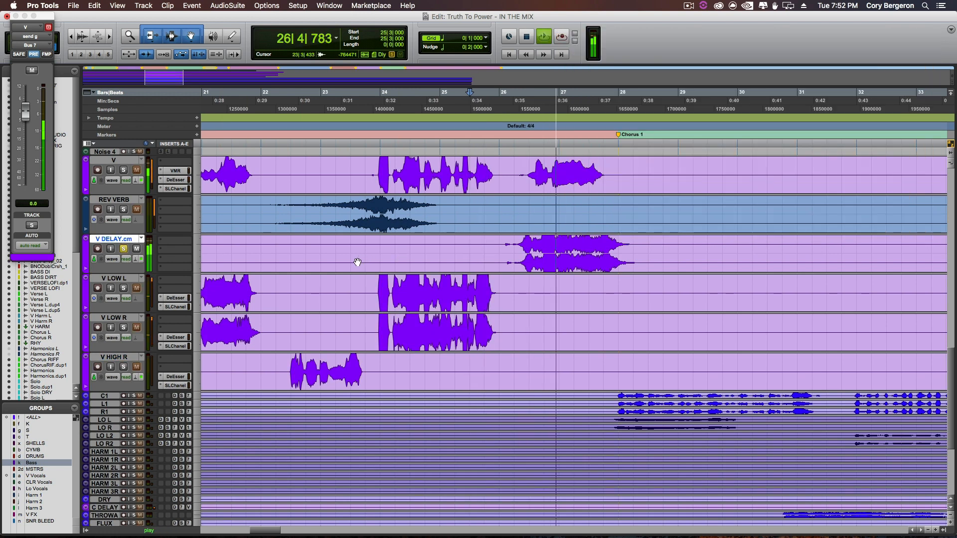
{"action": "key", "text": "space"}
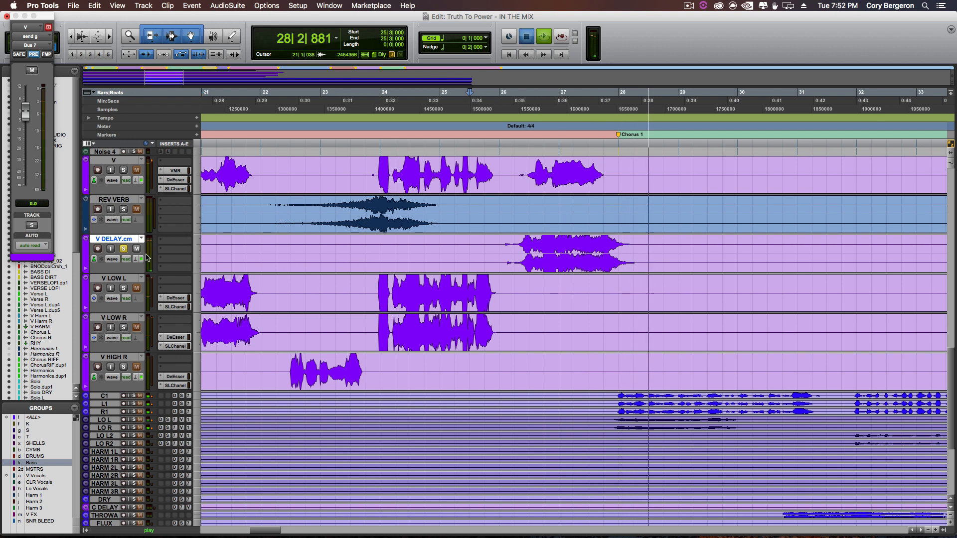
{"action": "left_click", "coordinate": [516, 163]}
{"action": "key", "text": "shift+s"}
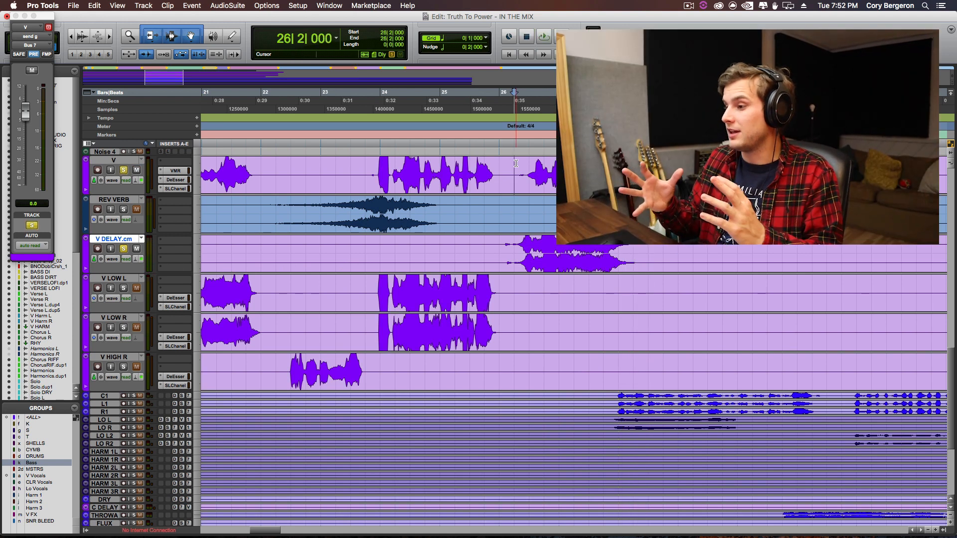
- Select the V track's last Verse 1 phrase from bar 26, beat 2, to Chorus 1 and play it with V DELAY.cm
{"action": "left_click_drag", "start_coordinate": [523, 165], "coordinate": [709, 166]}
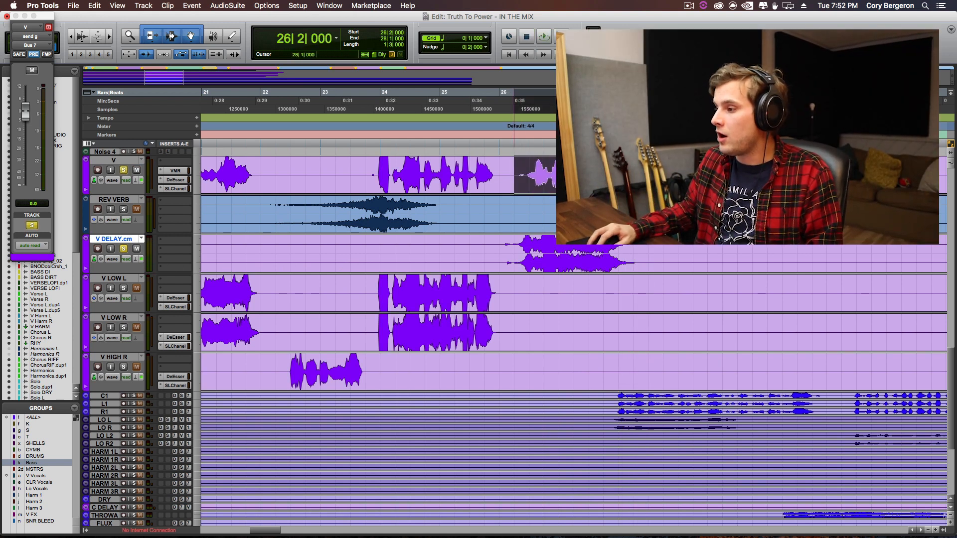
{"action": "key", "text": "r"}
{"action": "key", "text": "r"}
{"action": "key", "text": "r"}
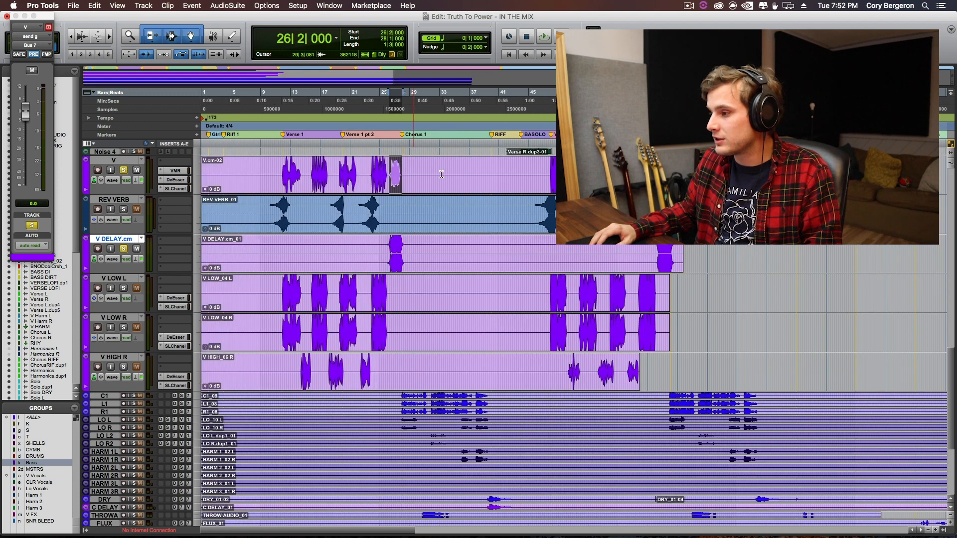
{"action": "key", "text": "t"}
{"action": "key", "text": "t"}
{"action": "key", "text": "t"}
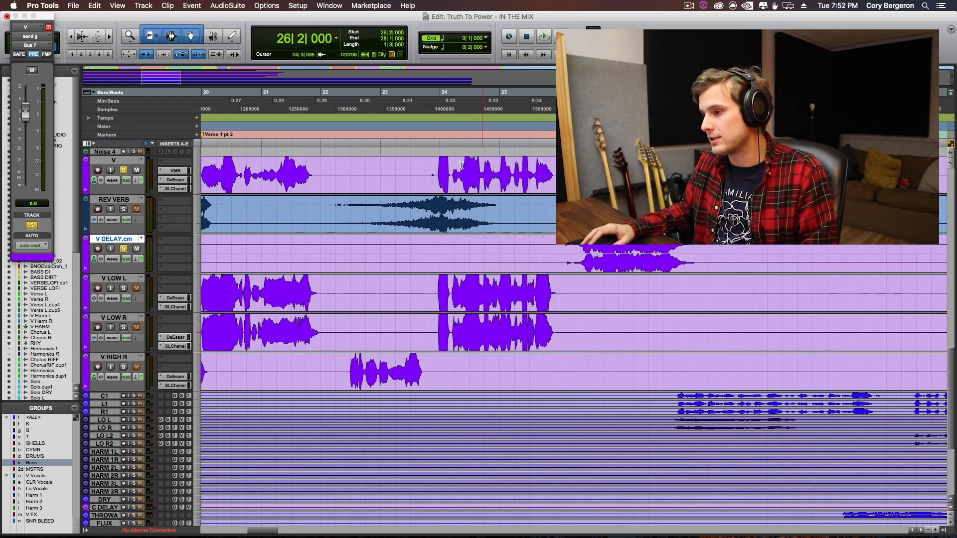
{"action": "key", "text": "space"}
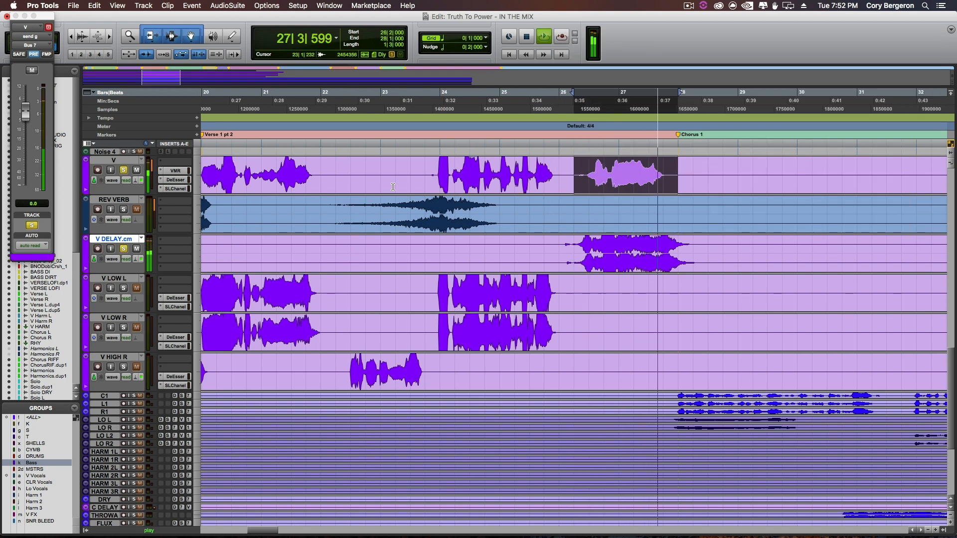
- Clear the solos on V and V DELAY.cm and play the full mix from bar 23, beat 4
{"action": "left_click", "coordinate": [410, 175]}
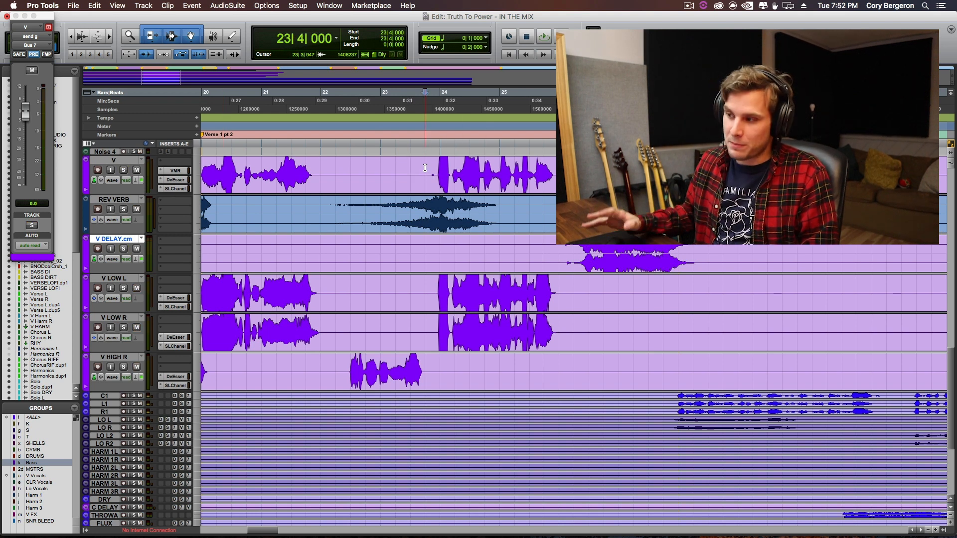
{"action": "key", "text": "space"}
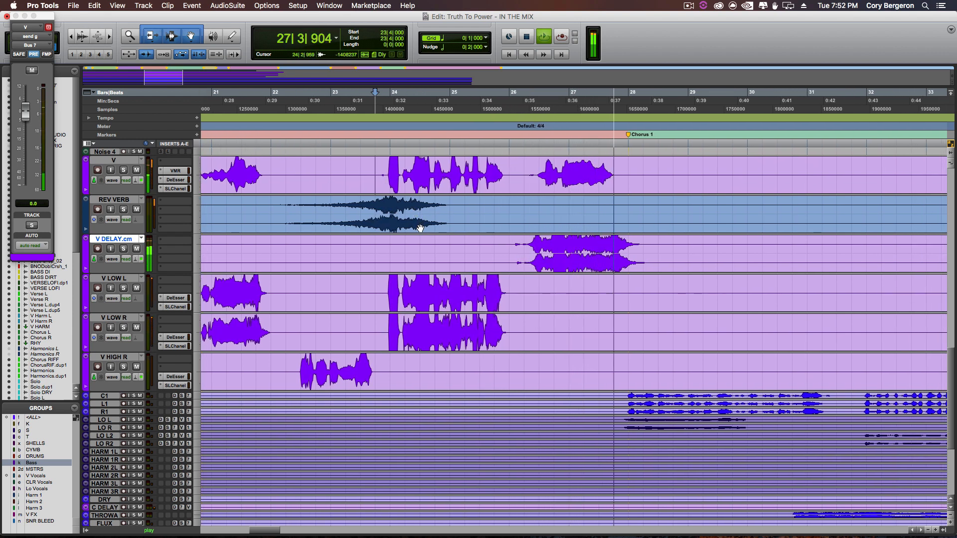
{"action": "key", "text": "space"}
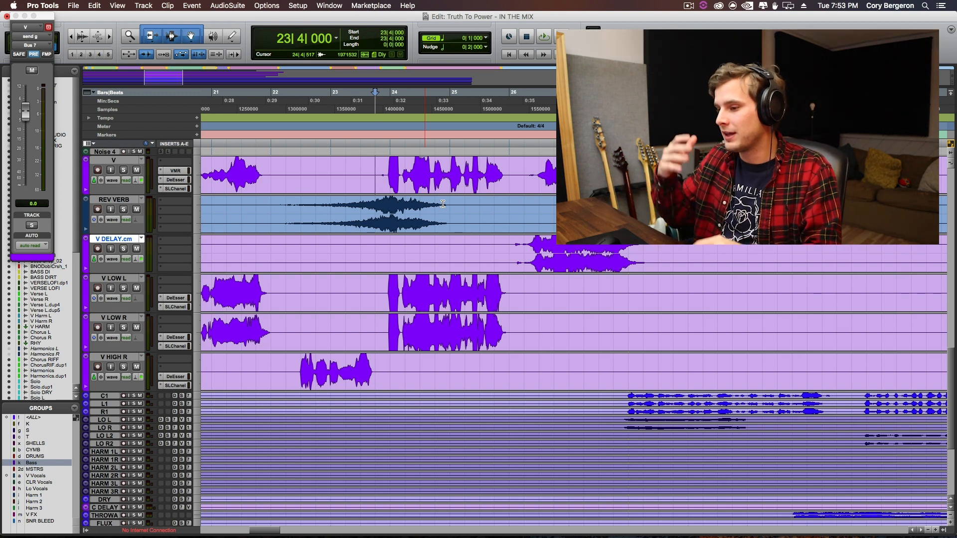
- Locate the end of the Verse 2 vocals and play the full mix from bar 59, beat 4, into Chorus 2
{"action": "key", "text": "r"}
{"action": "key", "text": "r"}
{"action": "key", "text": "r"}
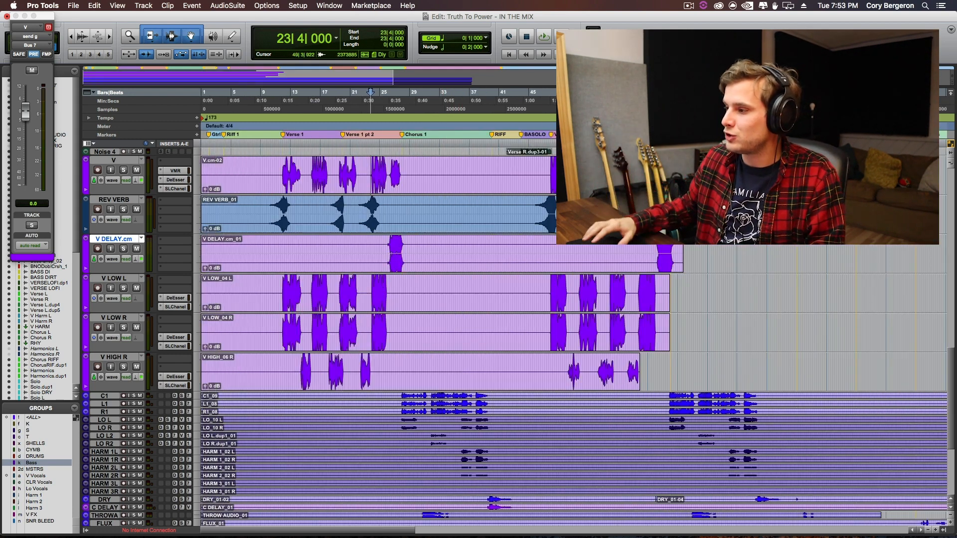
{"action": "scroll", "coordinate": [512, 201], "scroll_direction": "right", "scroll_amount": 5}
{"action": "left_click", "coordinate": [459, 166]}
{"action": "key", "text": "t"}
{"action": "key", "text": "t"}
{"action": "key", "text": "t"}
{"action": "key", "text": "t"}
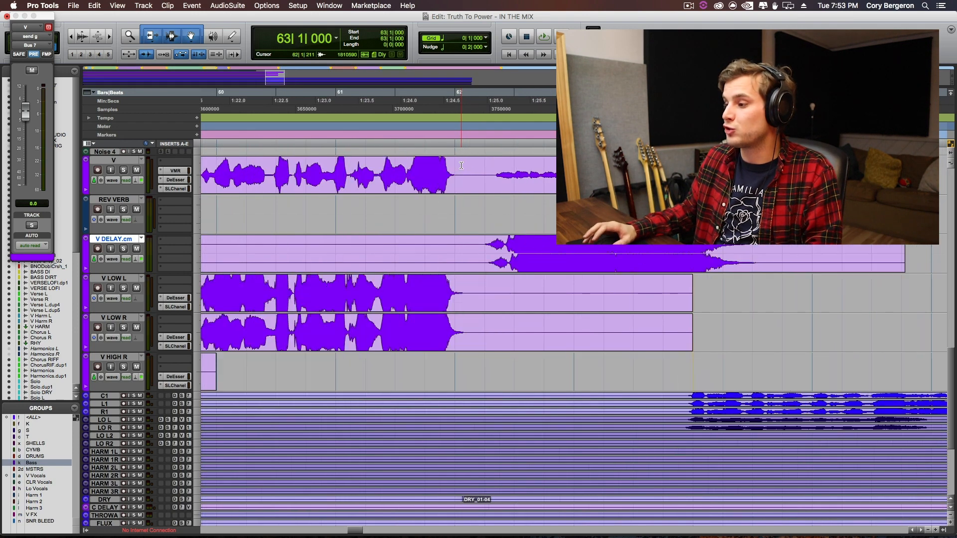
{"action": "key", "text": "r"}
{"action": "key", "text": "r"}
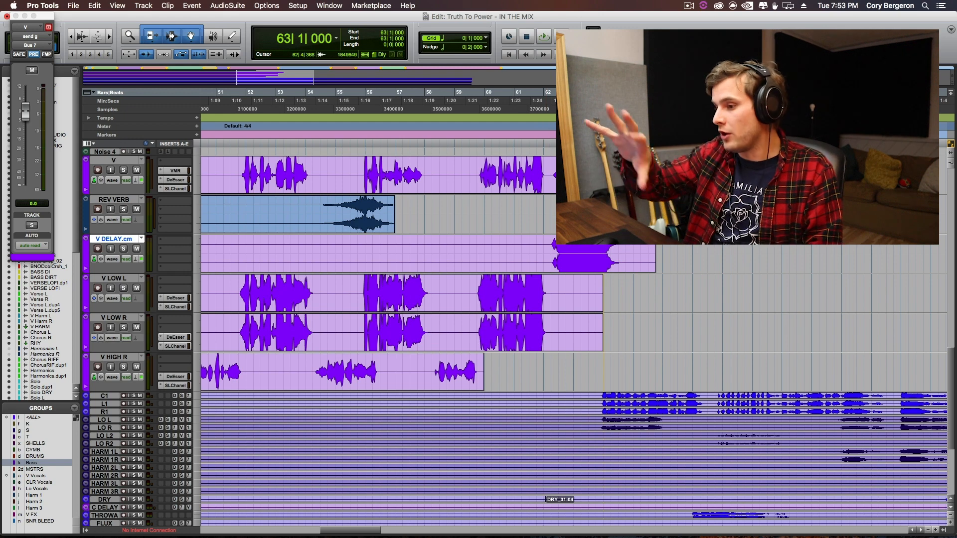
{"action": "left_click", "coordinate": [571, 168]}
{"action": "key", "text": "t"}
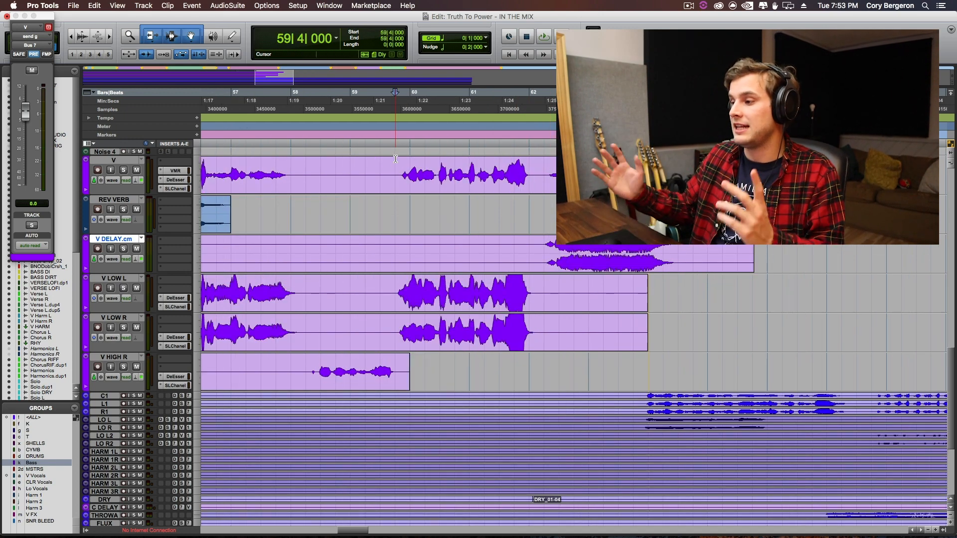
{"action": "key", "text": "space"}
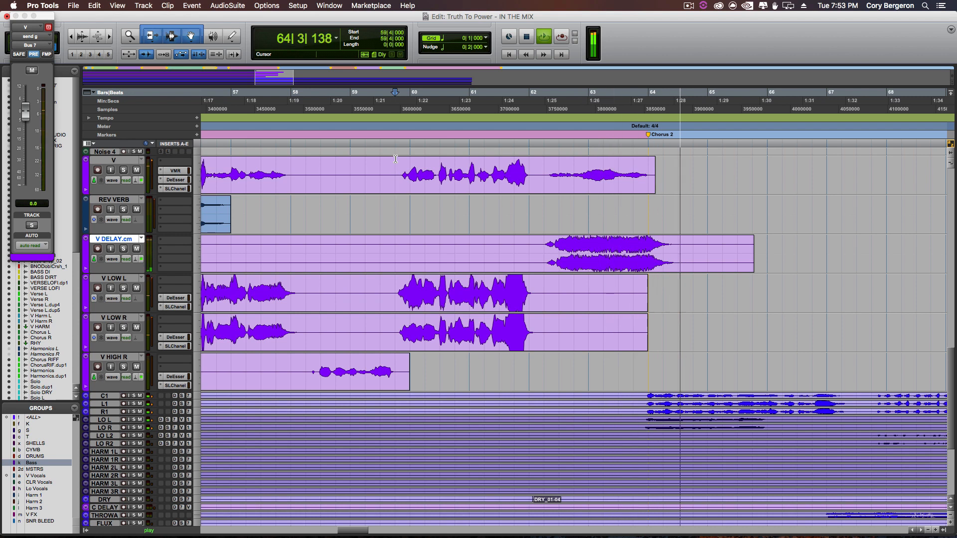
{"action": "key", "text": "space"}
- Select the CLR Vocals group and enlarge the C1, L1 and R1 track heights
{"action": "key", "text": "ctrl+bracketleft"}
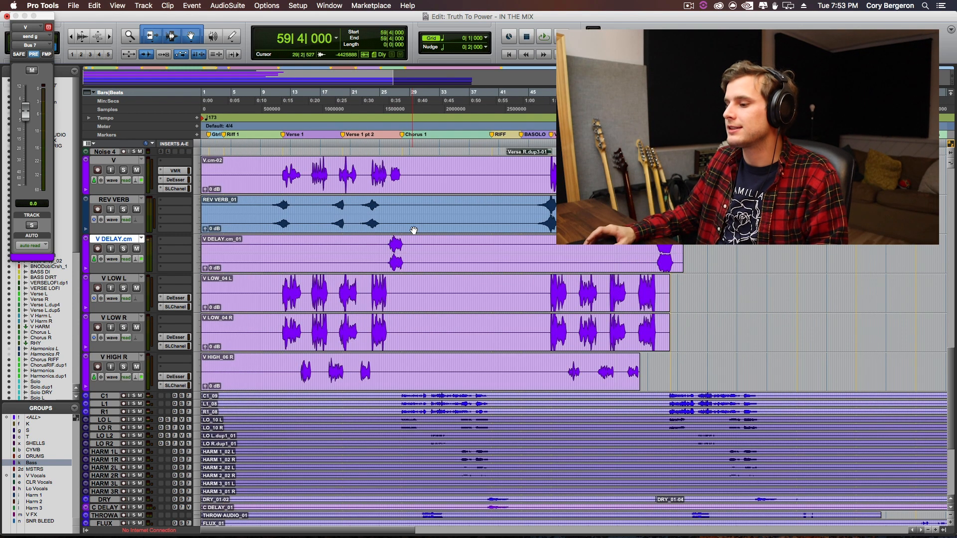
{"action": "scroll", "coordinate": [416, 229], "scroll_direction": "down", "scroll_amount": 3}
{"action": "left_click", "coordinate": [35, 482]}
{"action": "left_click_drag", "start_coordinate": [107, 368], "coordinate": [107, 400]}
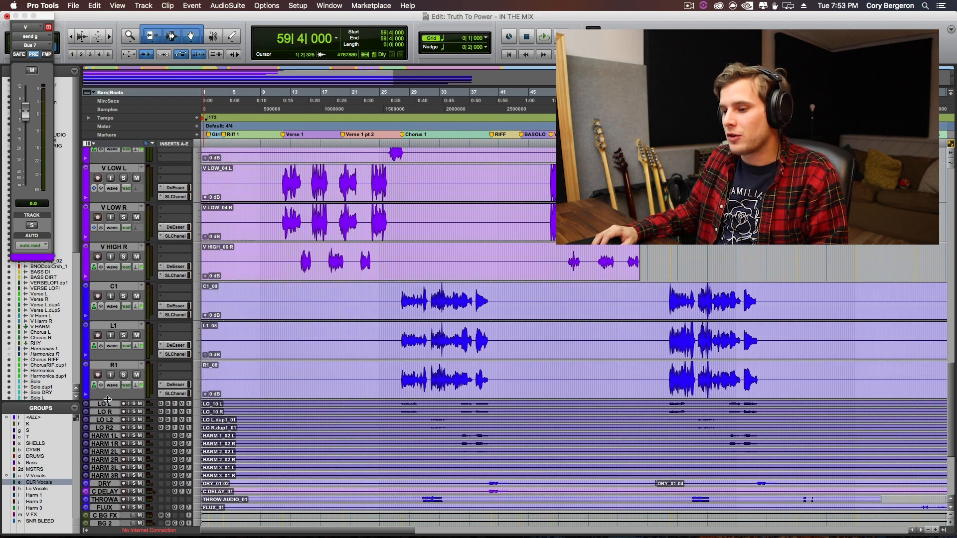
- Solo the L1 and R1 tracks and play them from bar 28, beat 1, at the start of Chorus 1
{"action": "key", "text": "ctrl+bracketleft"}
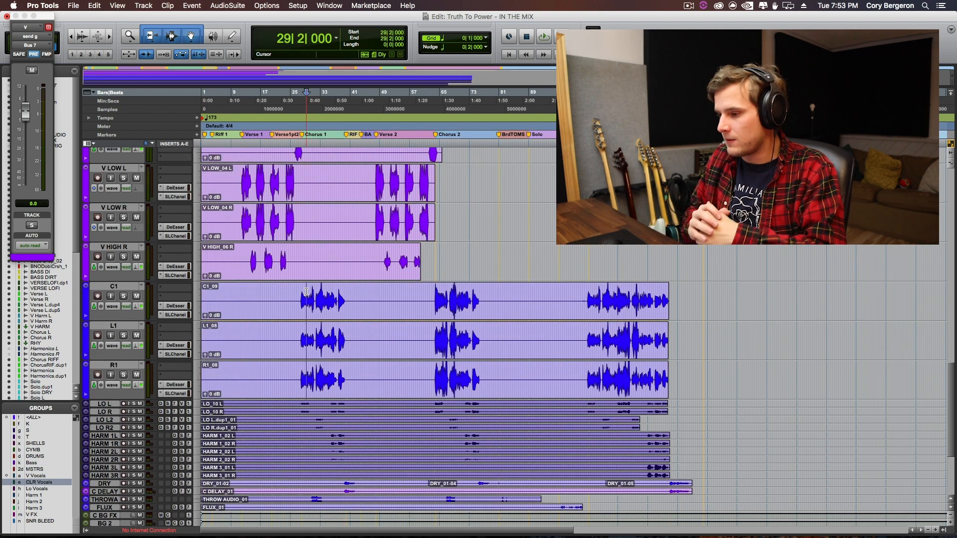
{"action": "scroll", "coordinate": [306, 292], "scroll_direction": "up", "scroll_amount": 3}
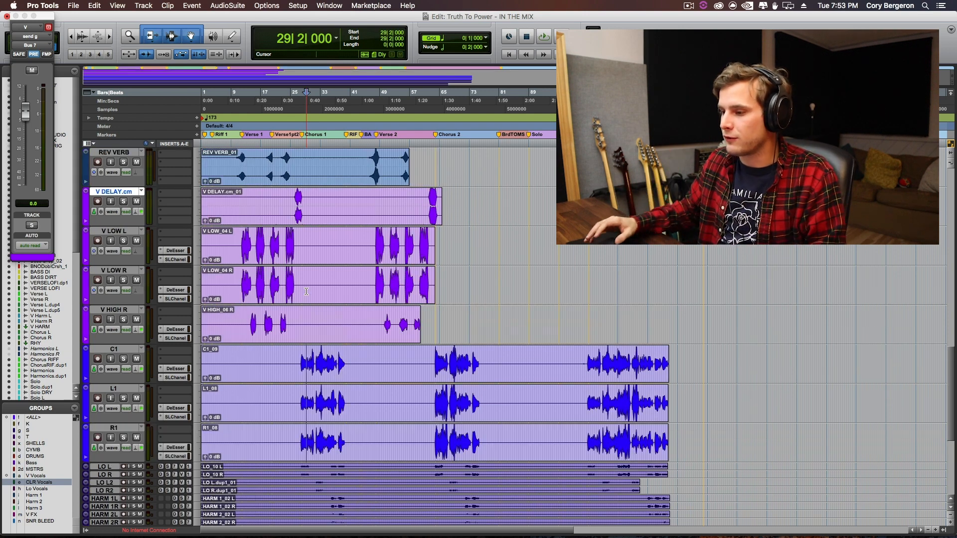
{"action": "key", "text": "ctrl+bracketright"}
{"action": "key", "text": "ctrl+bracketright"}
{"action": "key", "text": "ctrl+bracketright"}
{"action": "key", "text": "ctrl+bracketright"}
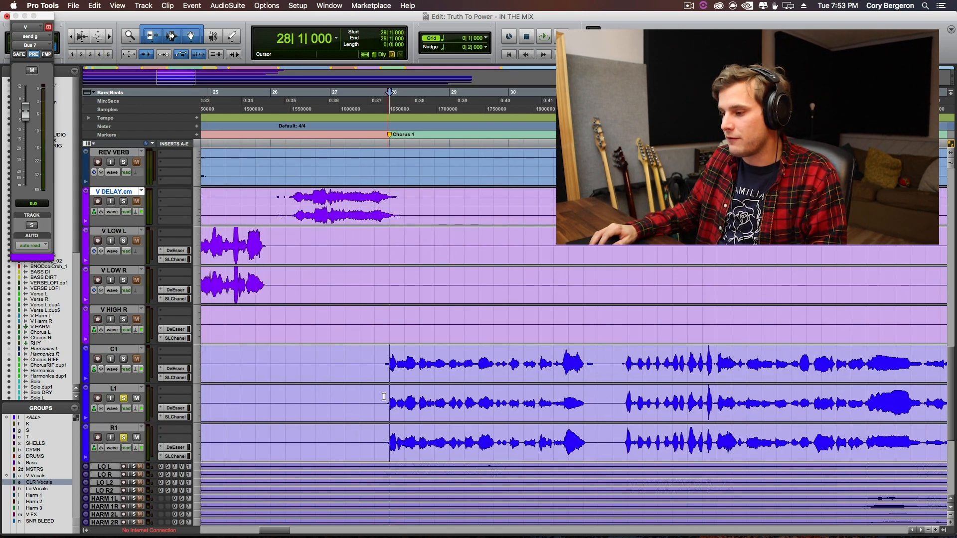
{"action": "key", "text": "space"}
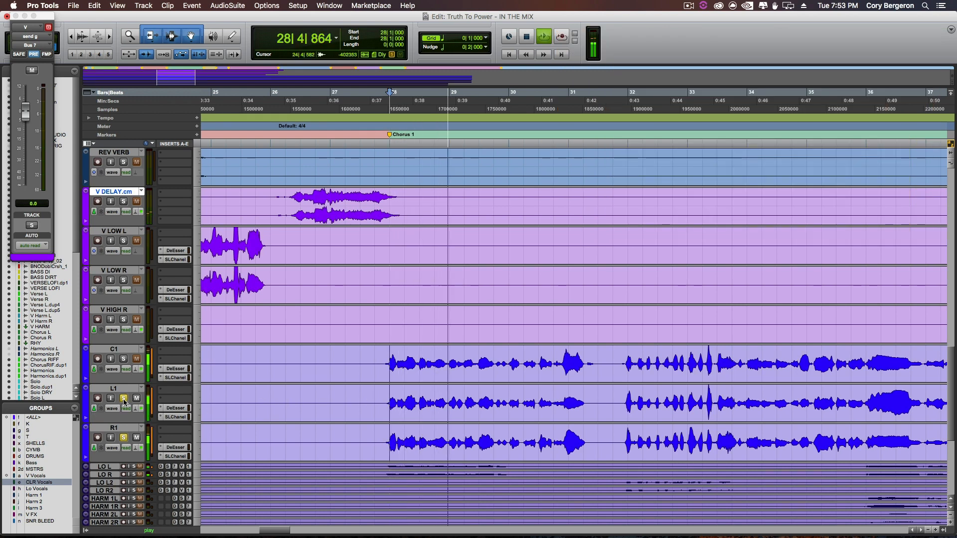
{"action": "key", "text": "space"}
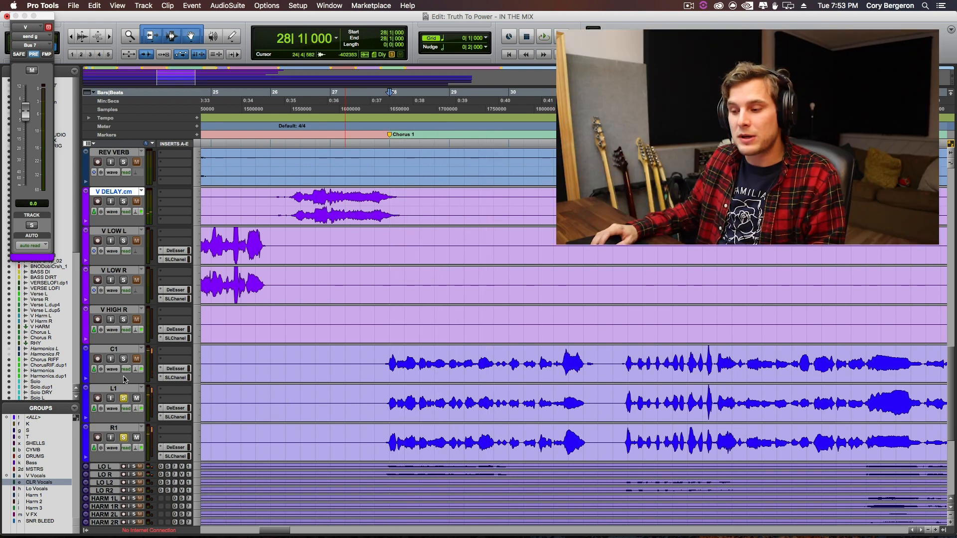
- Solo C1 together with L1 and R1 and play the three chorus vocals from bar 63, beat 4, through Chorus 2
{"action": "left_click", "coordinate": [123, 359]}
{"action": "key", "text": "ctrl+bracketleft"}
{"action": "key", "text": "ctrl+bracketleft"}
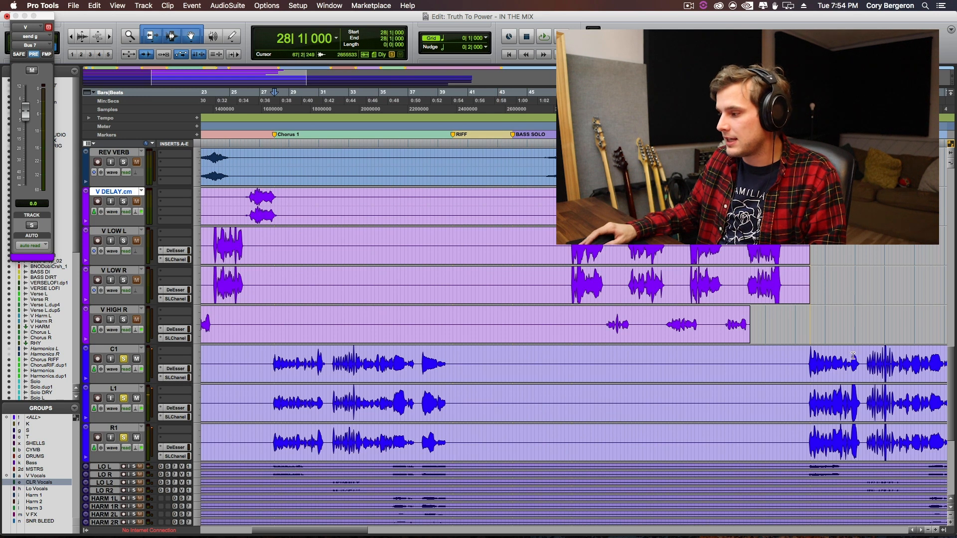
{"action": "left_click", "coordinate": [806, 357]}
{"action": "key", "text": "space"}
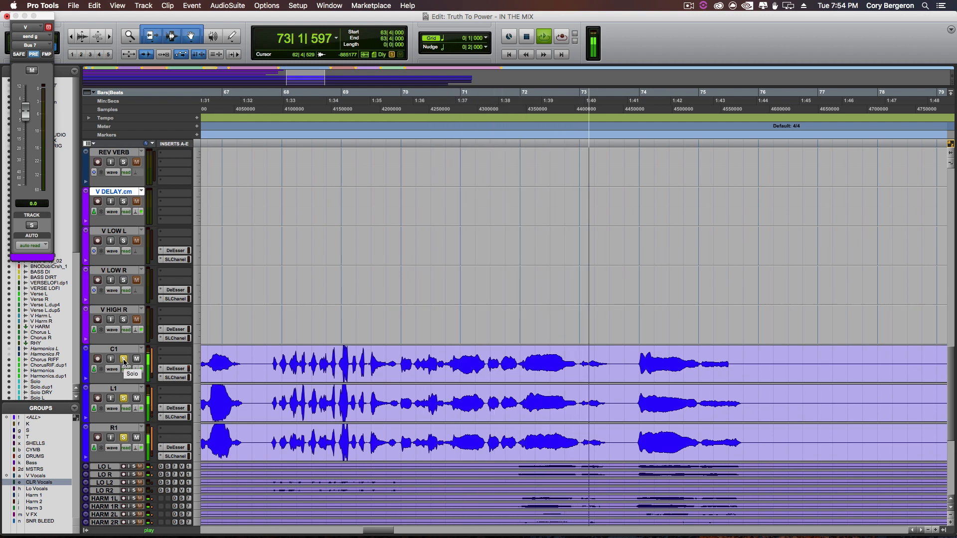
- Solo the LO L, LO R, LO L2 and LO R2 tracks and enlarge their track heights
{"action": "key", "text": "r"}
{"action": "scroll", "coordinate": [204, 349], "scroll_direction": "down", "scroll_amount": 2}
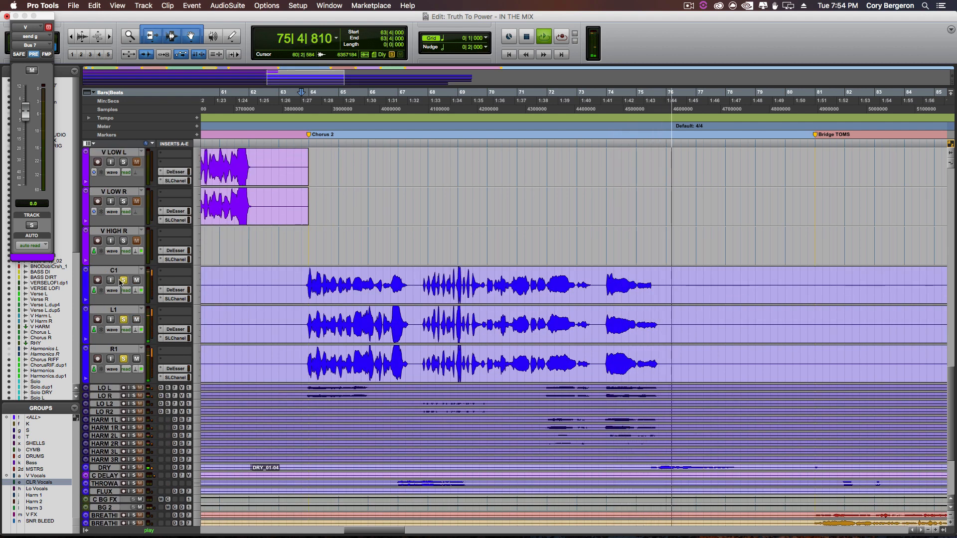
{"action": "left_click", "coordinate": [105, 412]}
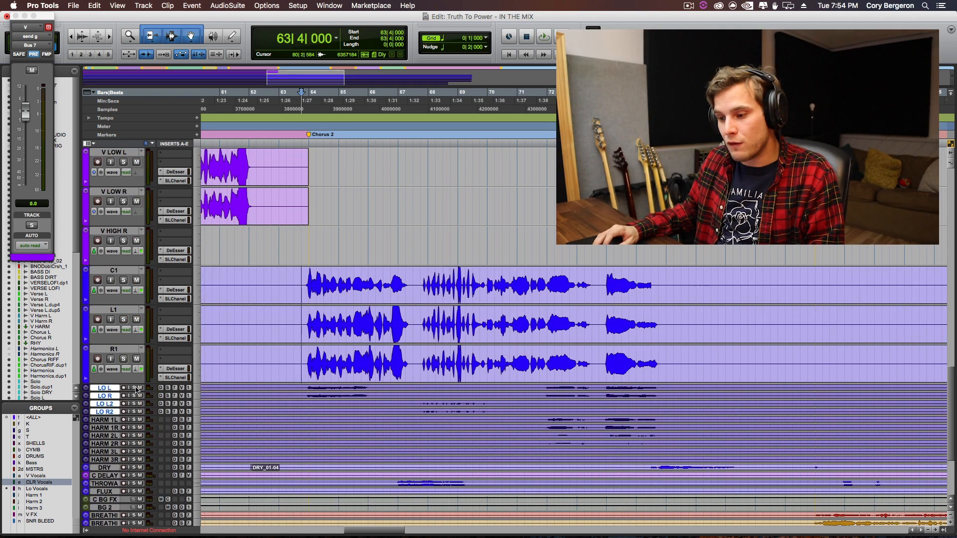
{"action": "left_click", "coordinate": [134, 388]}
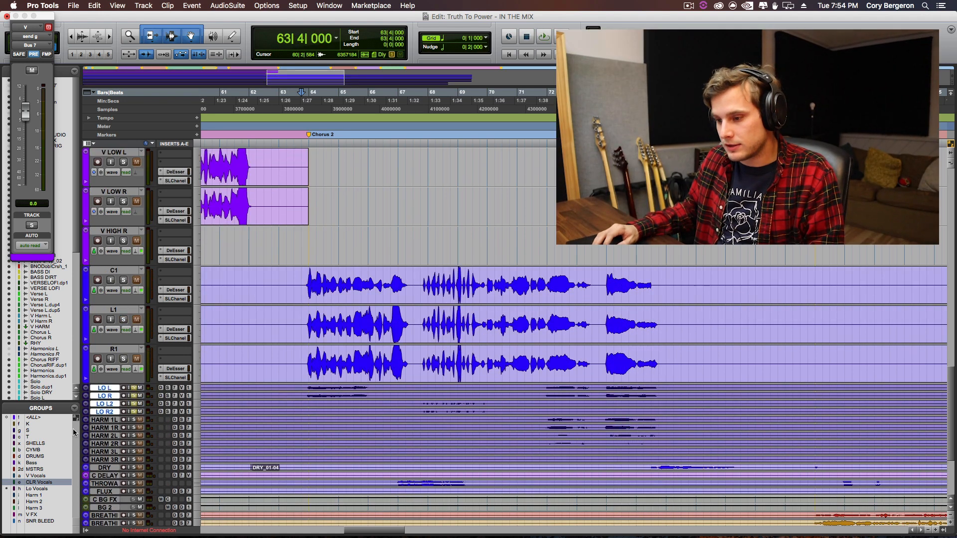
{"action": "left_click_drag", "start_coordinate": [109, 415], "coordinate": [115, 456]}
- Play the soloed LO vocal tracks from bar 63, beat 4, into Chorus 2
{"action": "scroll", "coordinate": [446, 393], "scroll_direction": "left", "scroll_amount": 5}
{"action": "scroll", "coordinate": [446, 394], "scroll_direction": "right", "scroll_amount": 10}
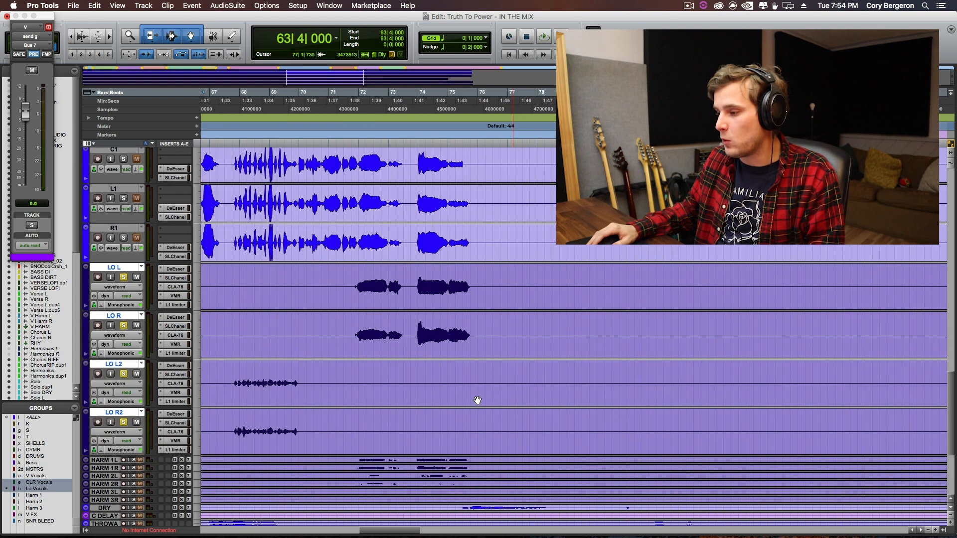
{"action": "scroll", "coordinate": [477, 399], "scroll_direction": "left", "scroll_amount": 5}
{"action": "left_click_drag", "start_coordinate": [453, 380], "coordinate": [545, 376]}
{"action": "key", "text": "r"}
{"action": "key", "text": "r"}
{"action": "left_click", "coordinate": [545, 373]}
{"action": "key", "text": "t"}
{"action": "key", "text": "t"}
{"action": "left_click", "coordinate": [433, 283]}
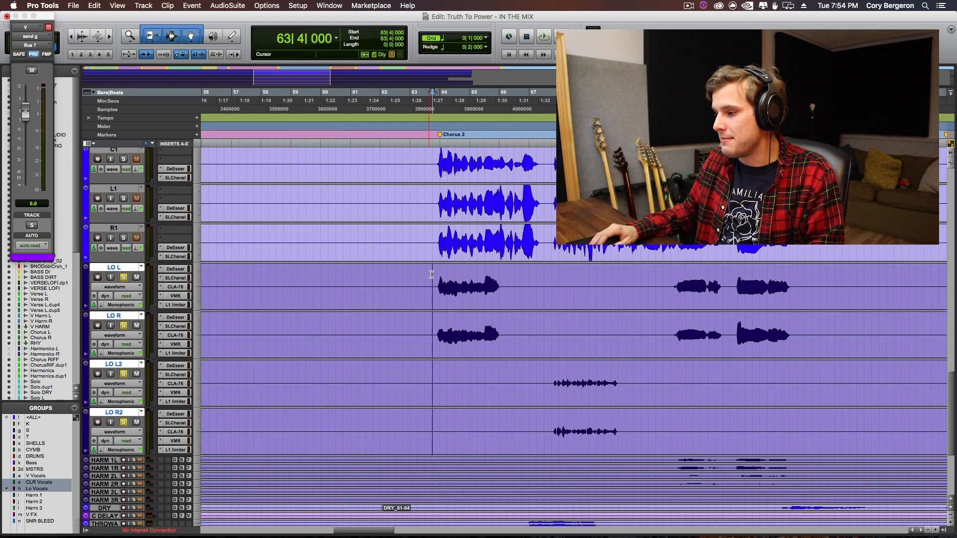
{"action": "key", "text": "space"}
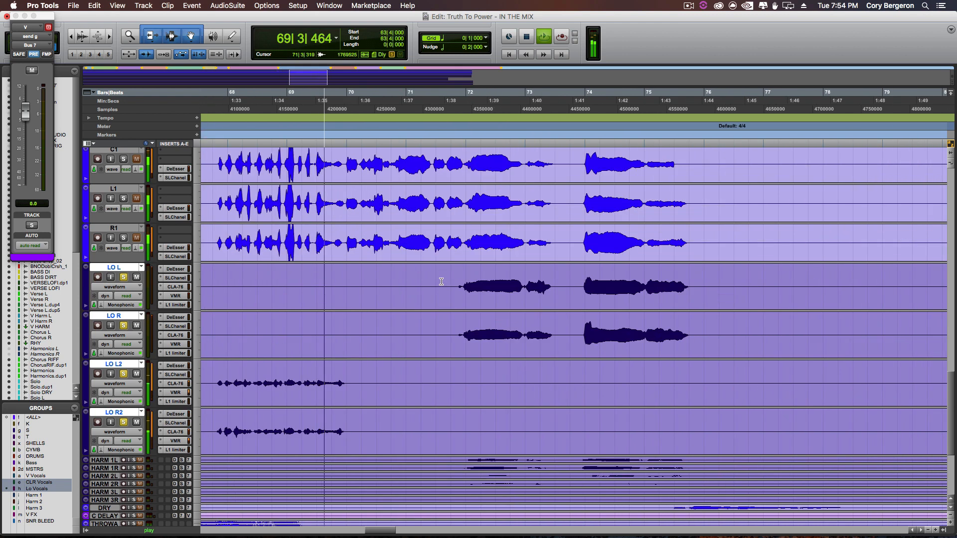
- Audition the later LO L and LO R phrases from bar 71, beat 4
{"action": "left_click", "coordinate": [460, 283]}
{"action": "key", "text": "super+bracketleft"}
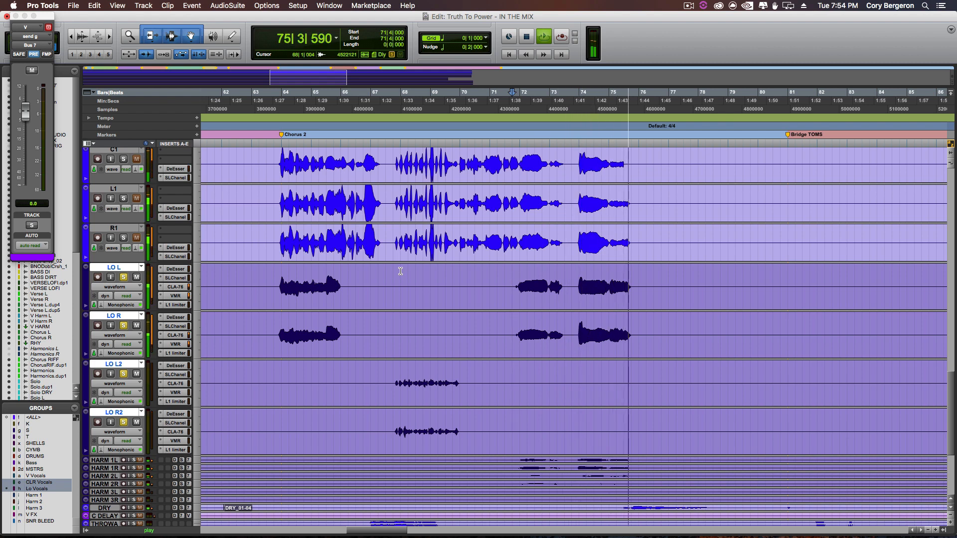
{"action": "key", "text": "space"}
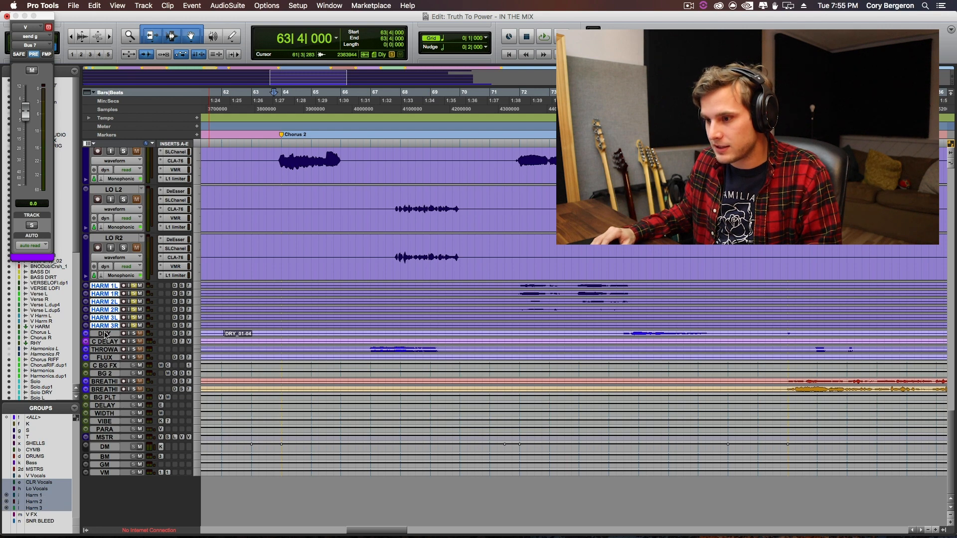
- Select and solo the chorus lead, LO and HARM vocal tracks together and play them from bar 67, beat 4
{"action": "scroll", "coordinate": [105, 335], "scroll_direction": "up", "scroll_amount": 10}
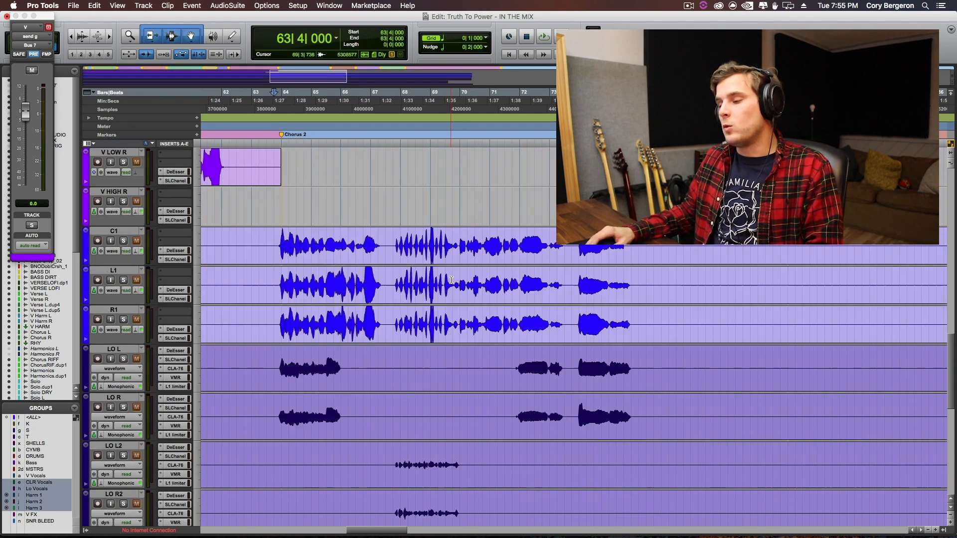
{"action": "scroll", "coordinate": [451, 280], "scroll_direction": "down", "scroll_amount": 3}
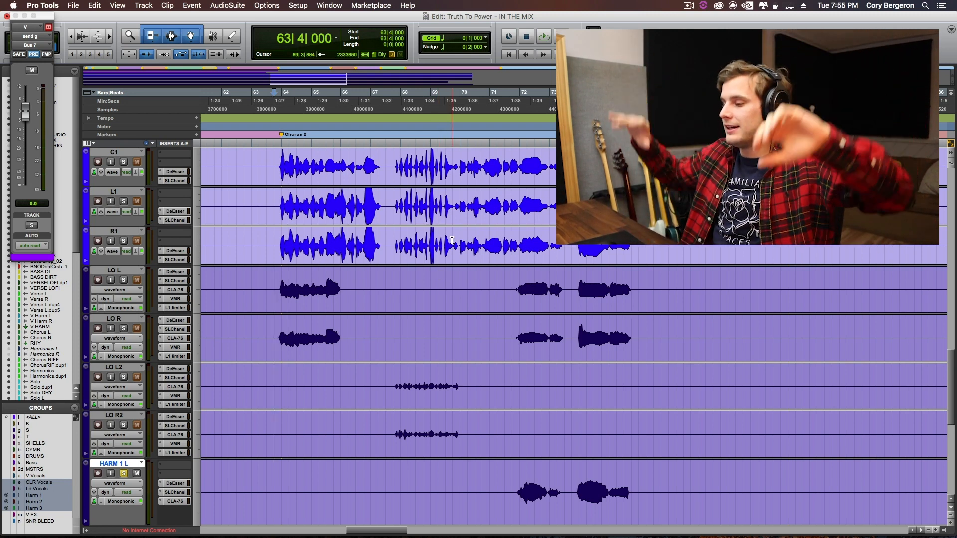
{"action": "scroll", "coordinate": [544, 246], "scroll_direction": "down", "scroll_amount": 3}
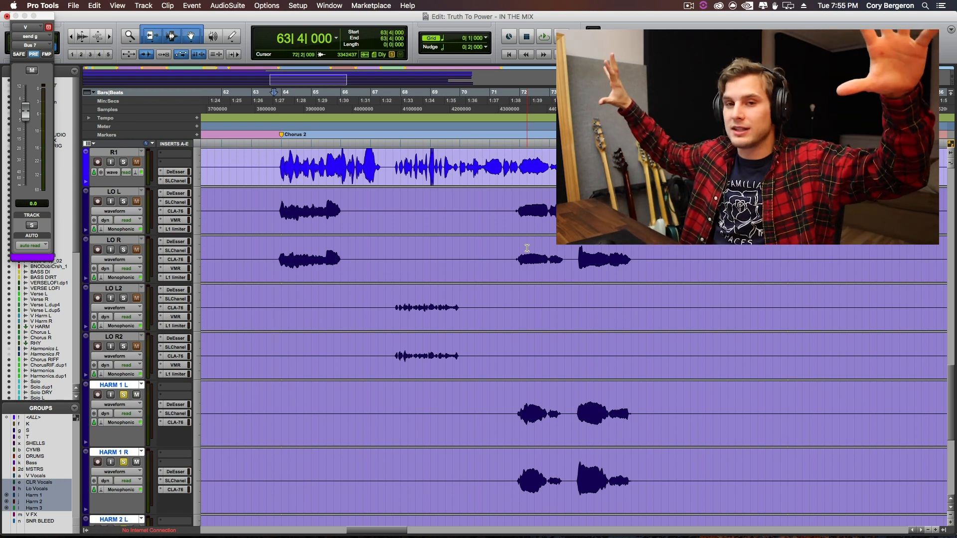
{"action": "left_click", "coordinate": [393, 344]}
{"action": "scroll", "coordinate": [299, 329], "scroll_direction": "up", "scroll_amount": 5}
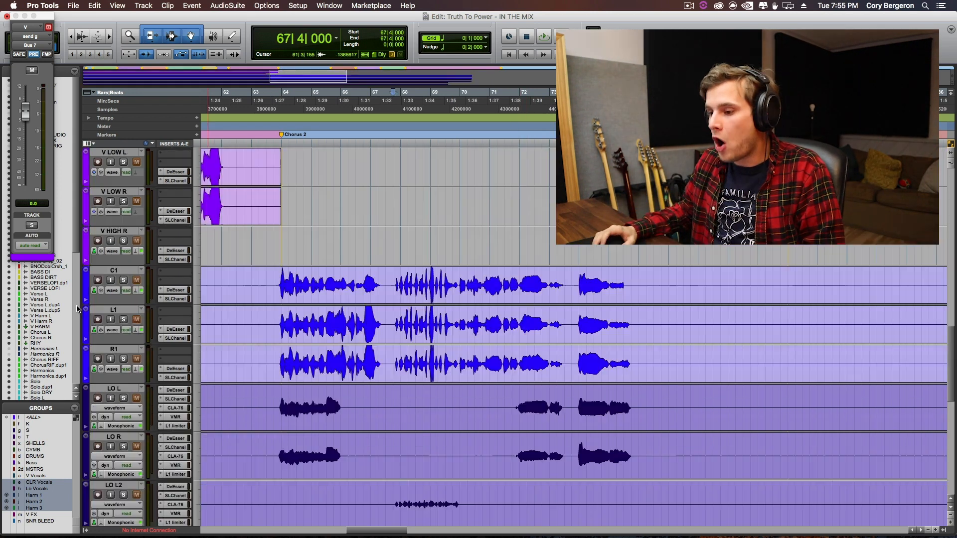
{"action": "left_click", "coordinate": [114, 272]}
{"action": "scroll", "coordinate": [393, 275], "scroll_direction": "down", "scroll_amount": 9}
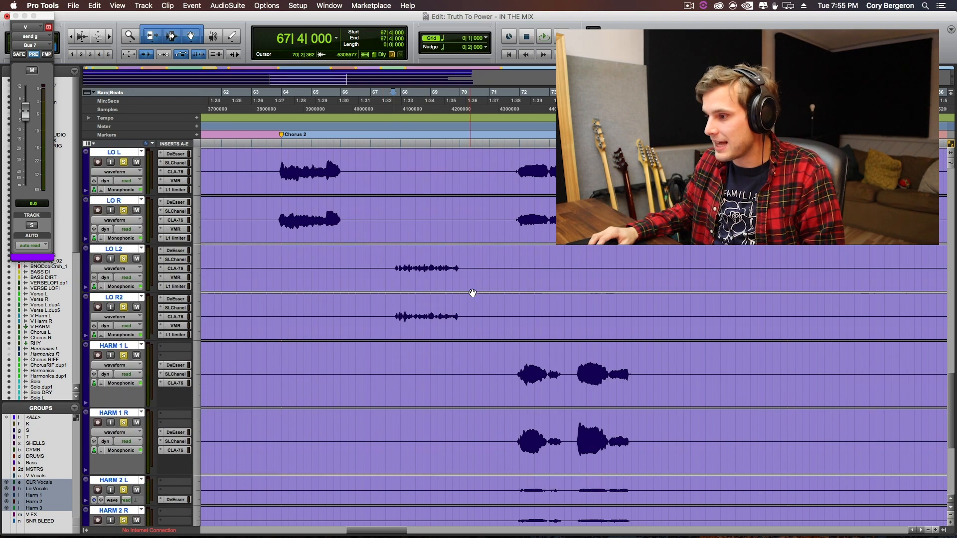
{"action": "scroll", "coordinate": [483, 291], "scroll_direction": "up", "scroll_amount": 4}
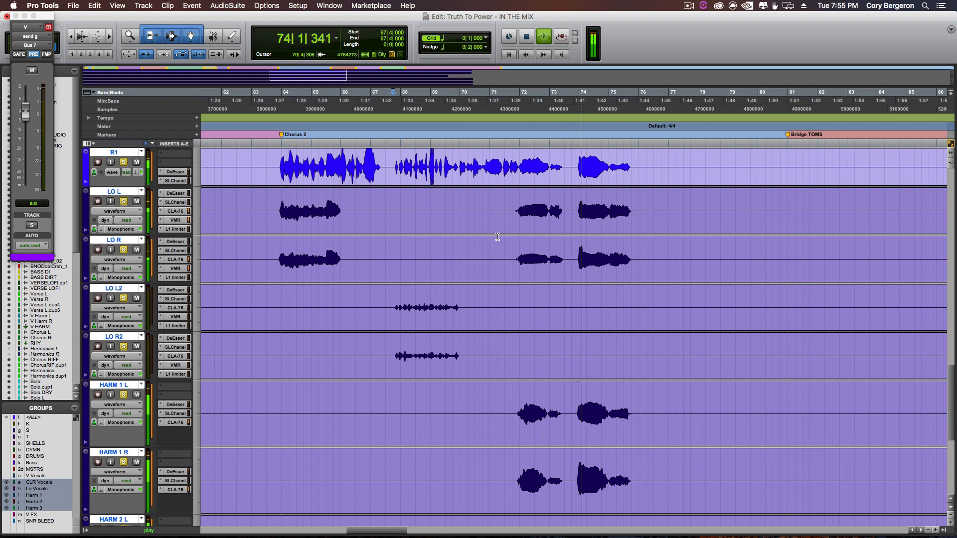
- Enlarge the track heights of the DRY and C DELAY vocal tracks below the harmonies
{"action": "scroll", "coordinate": [466, 226], "scroll_direction": "down", "scroll_amount": 3}
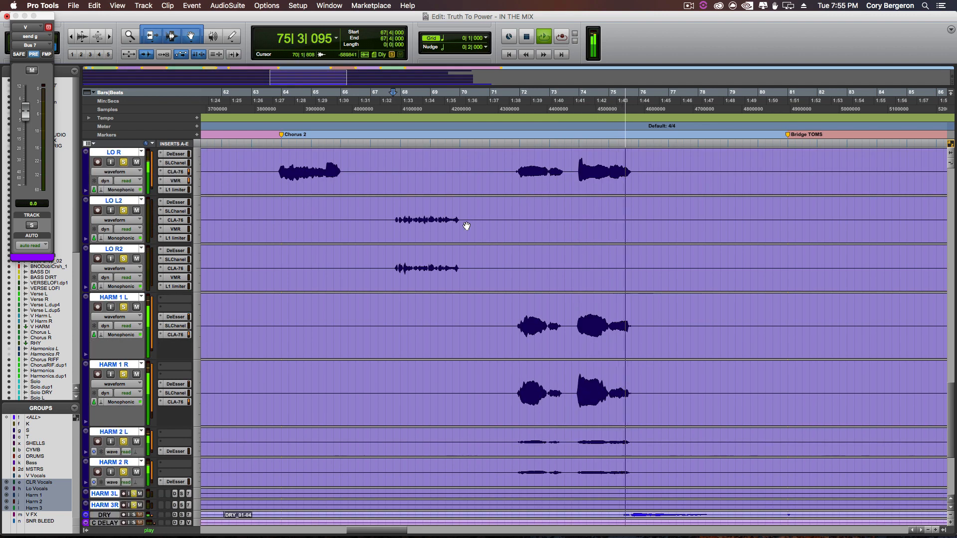
{"action": "key", "text": "r"}
{"action": "key", "text": "r"}
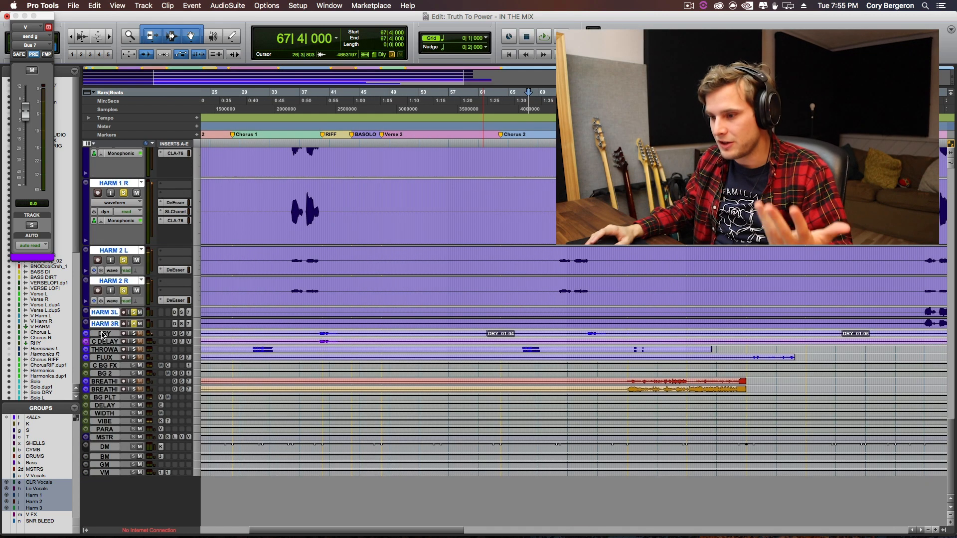
{"action": "left_click_drag", "start_coordinate": [98, 338], "coordinate": [96, 417]}
{"action": "left_click", "coordinate": [584, 340]}
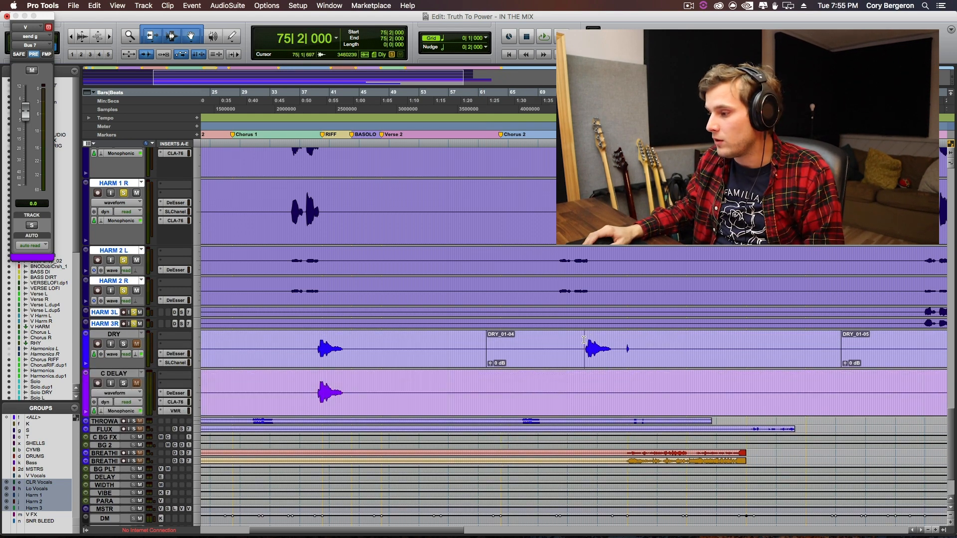
- Solo the DRY vocal track and play it from bar 73, beat 4
{"action": "key", "text": "t"}
{"action": "key", "text": "t"}
{"action": "scroll", "coordinate": [585, 340], "scroll_direction": "right", "scroll_amount": 3}
{"action": "key", "text": "r"}
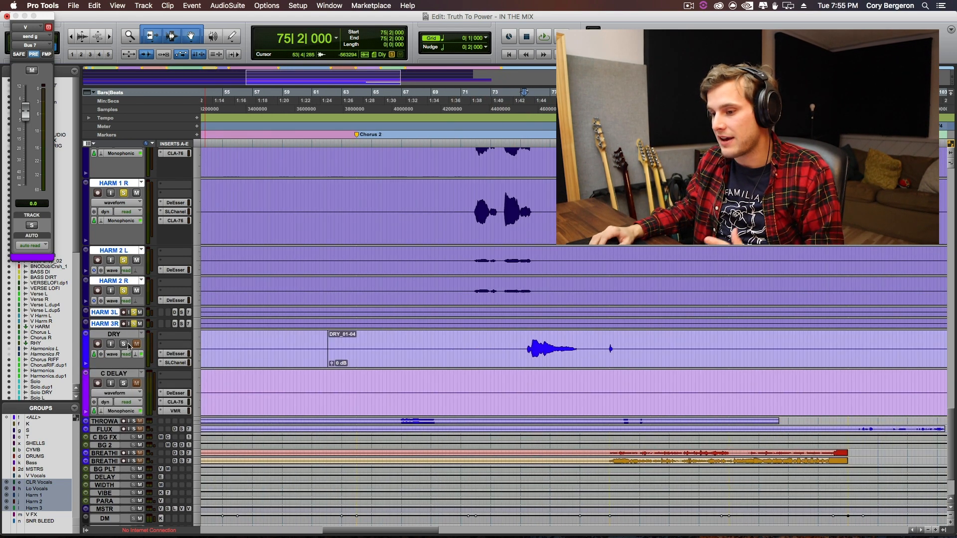
{"action": "left_click", "coordinate": [500, 343]}
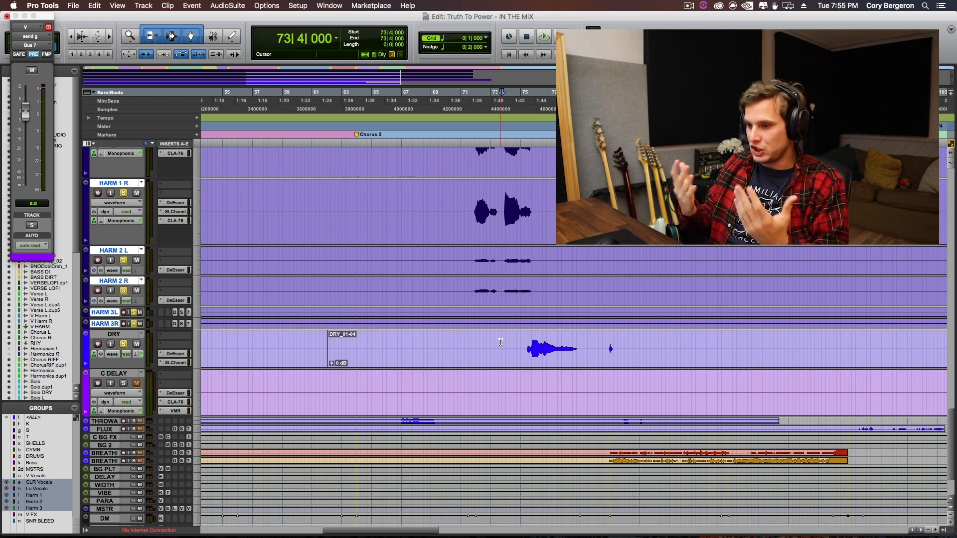
{"action": "key", "text": "space"}
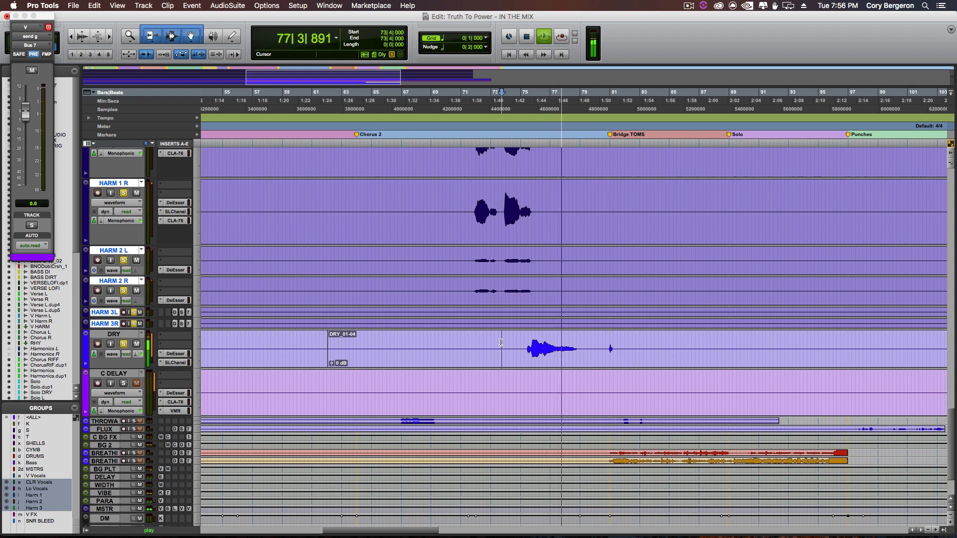
{"action": "key", "text": "space"}
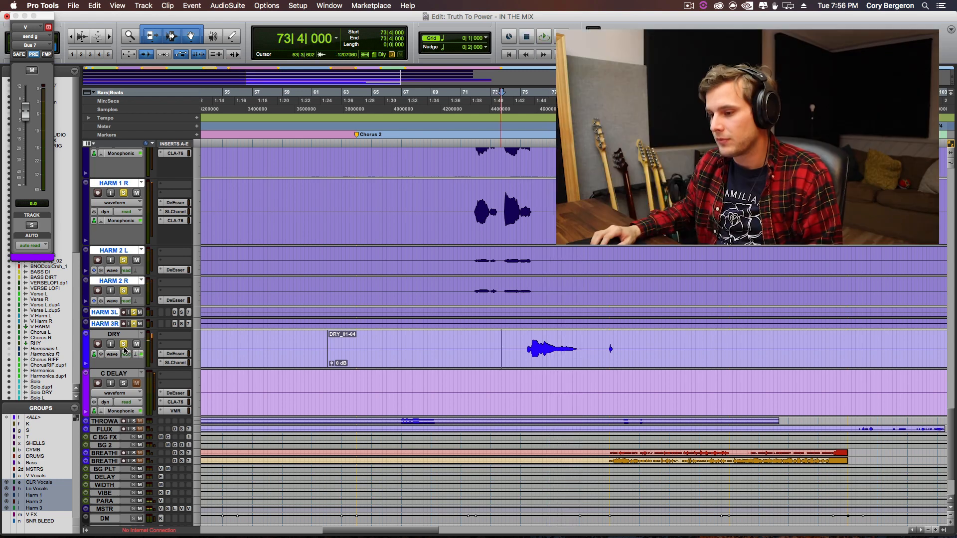
- Unsolo the vocals and play the DRY phrase within the full mix from bar 71
{"action": "left_click", "coordinate": [466, 344]}
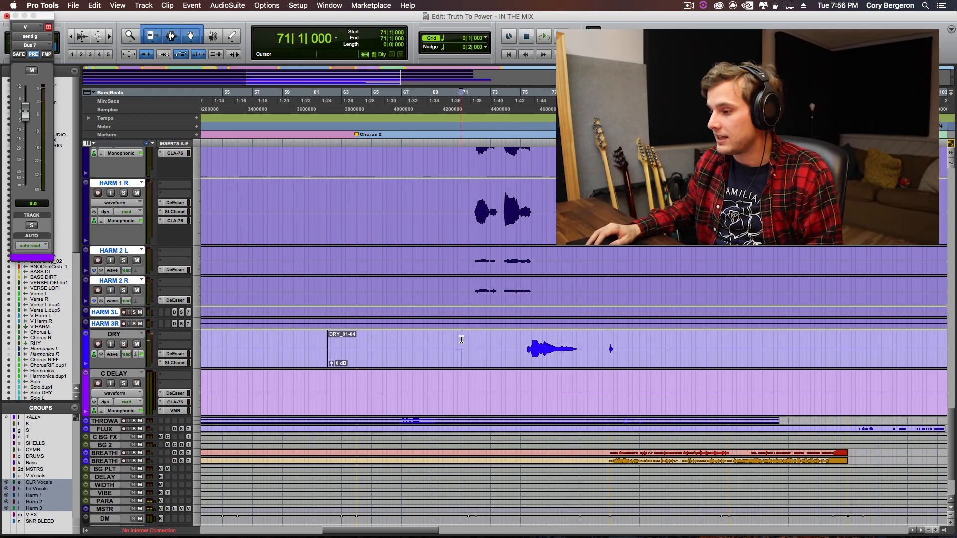
{"action": "key", "text": "space"}
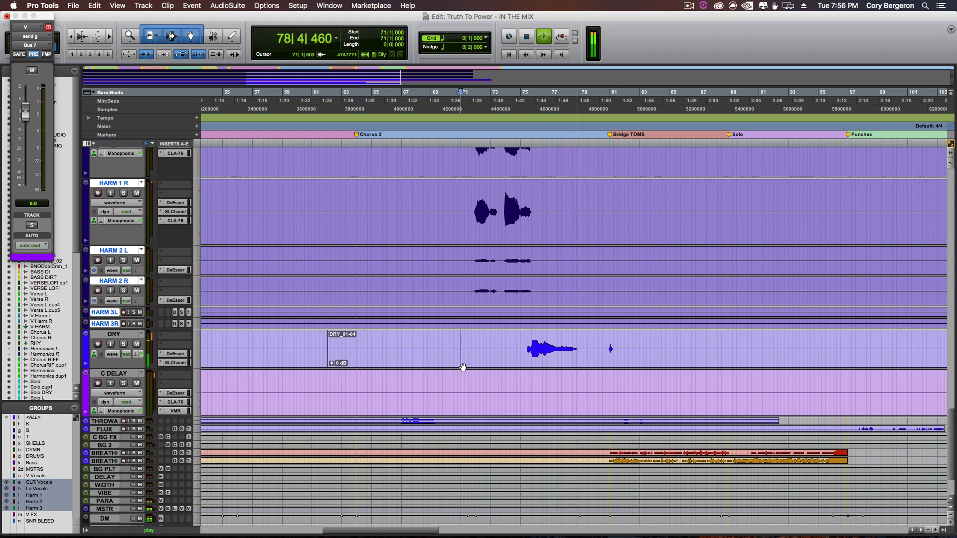
{"action": "key", "text": "space"}
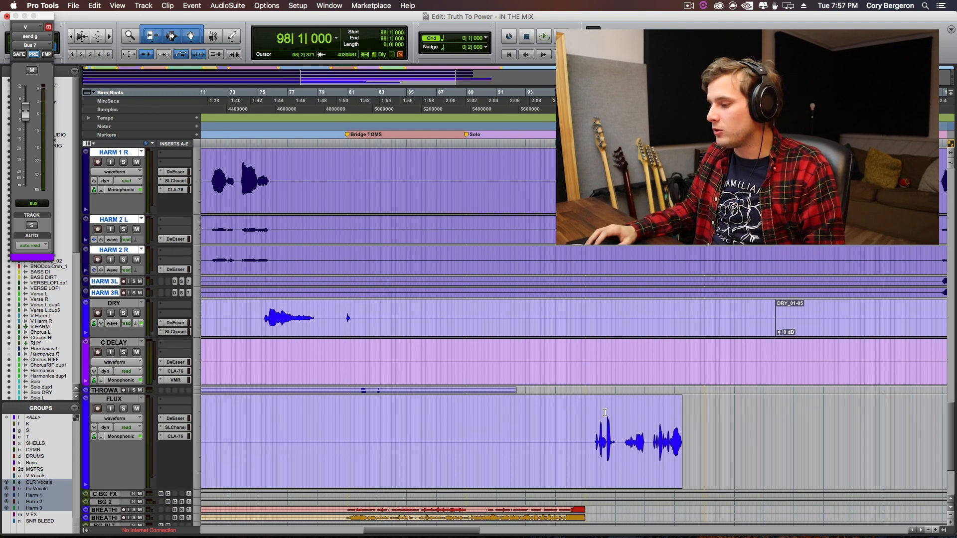
- Solo the FLUX vocal track and start playing it from bar 97
{"action": "left_click", "coordinate": [589, 411]}
{"action": "key", "text": "t"}
{"action": "left_click", "coordinate": [567, 410]}
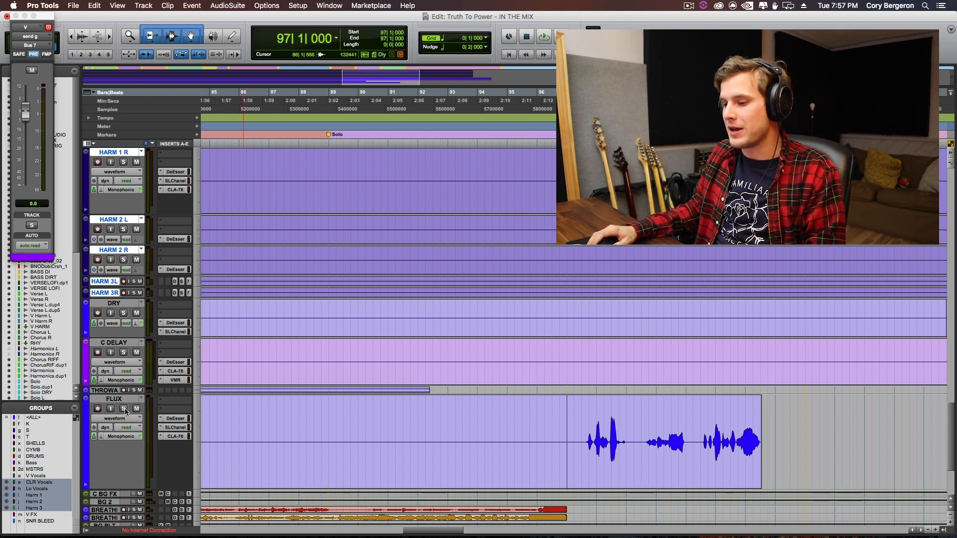
- Open the Kramer Tape insert on the FLUX channel for review, and replay FLUX unsoloed within the full mix
{"action": "key", "text": "super+equal"}
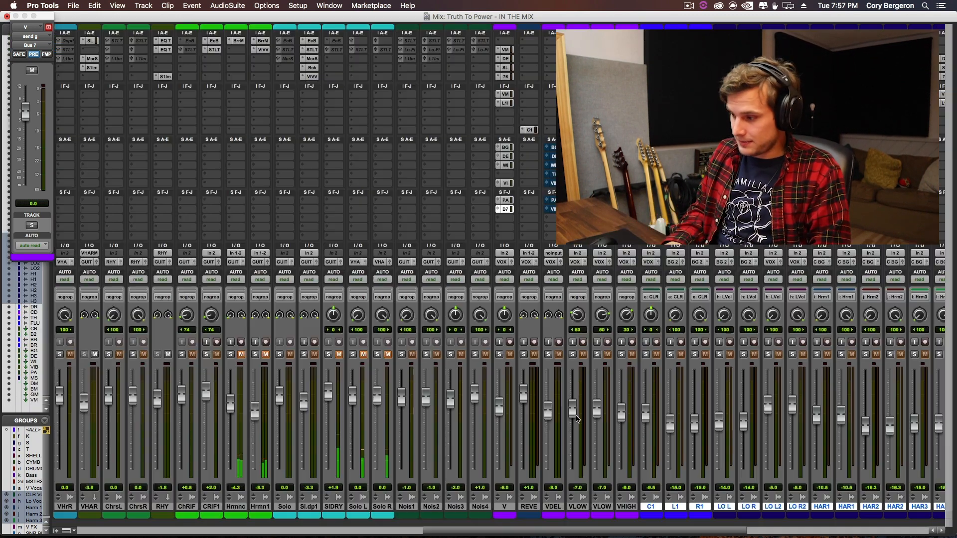
{"action": "scroll", "coordinate": [514, 282], "scroll_direction": "right", "scroll_amount": 5}
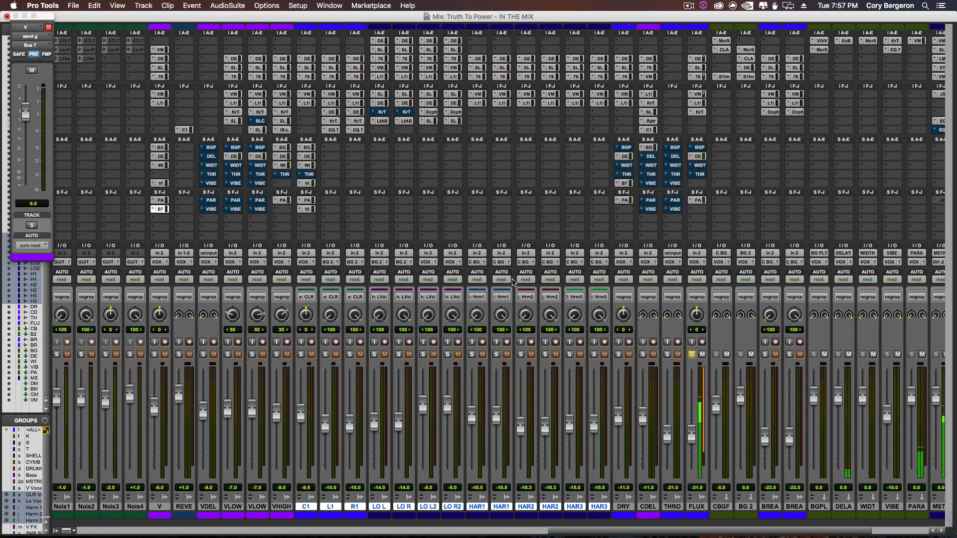
{"action": "left_click", "coordinate": [703, 113]}
{"action": "key", "text": "super+equal"}
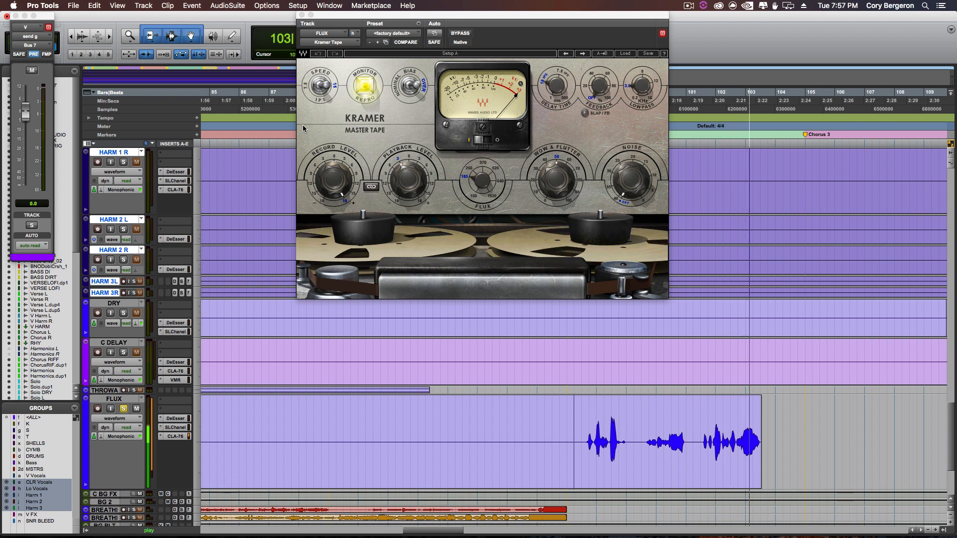
{"action": "key", "text": "space"}
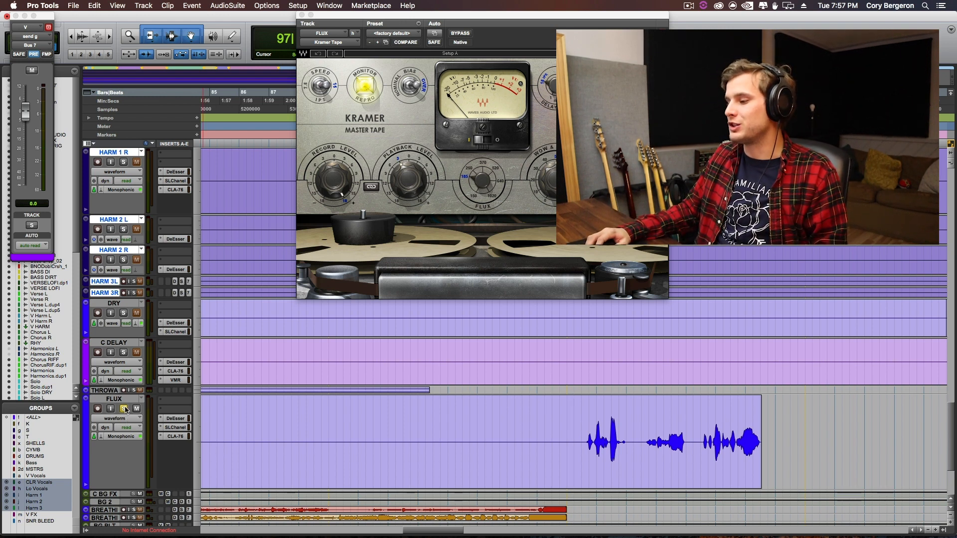
{"action": "key", "text": "space"}
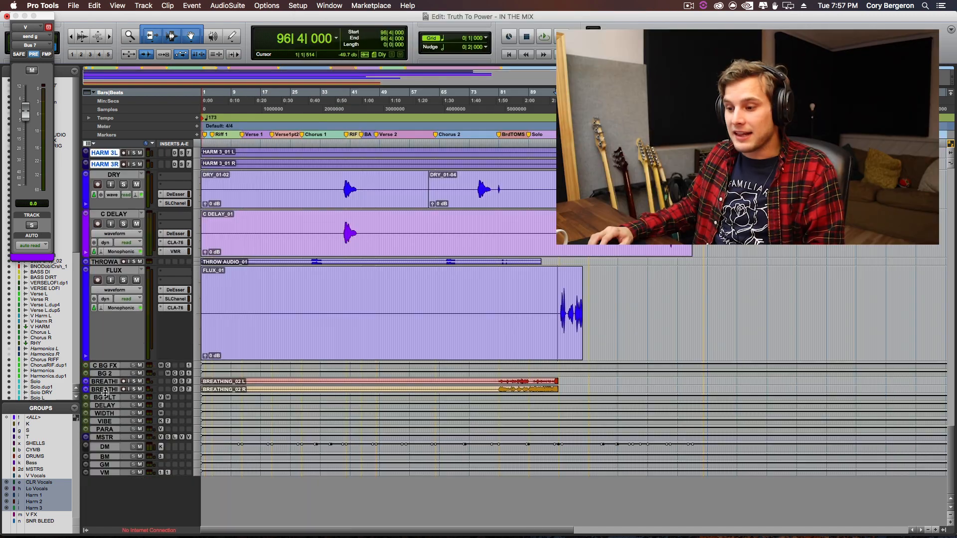
- Enlarge the BREATHING R and BREATHING L track heights and bring their waveforms around Bridge TOMS into view
{"action": "left_click_drag", "start_coordinate": [105, 393], "coordinate": [109, 423]}
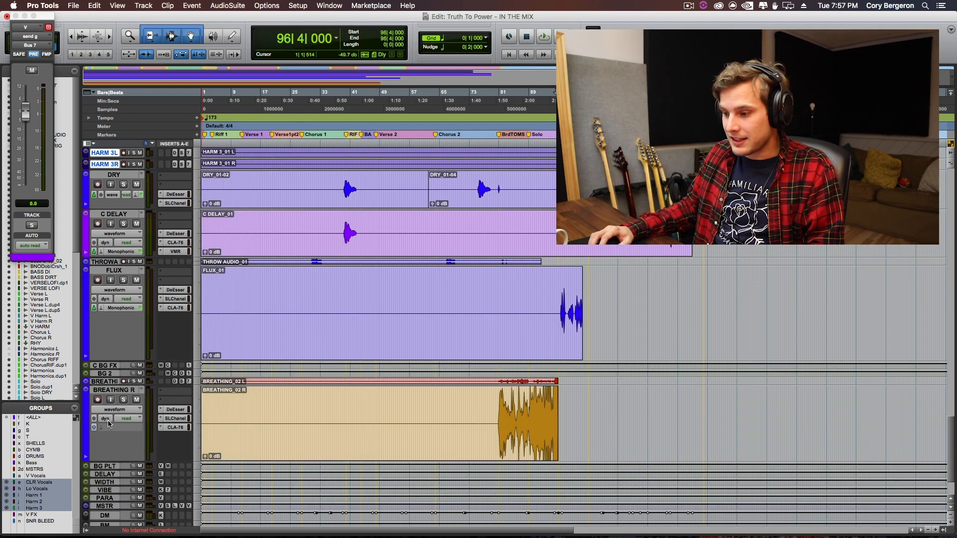
{"action": "left_click_drag", "start_coordinate": [105, 387], "coordinate": [106, 446]}
{"action": "left_click", "coordinate": [516, 419]}
{"action": "scroll", "coordinate": [519, 419], "scroll_direction": "up", "scroll_amount": 5}
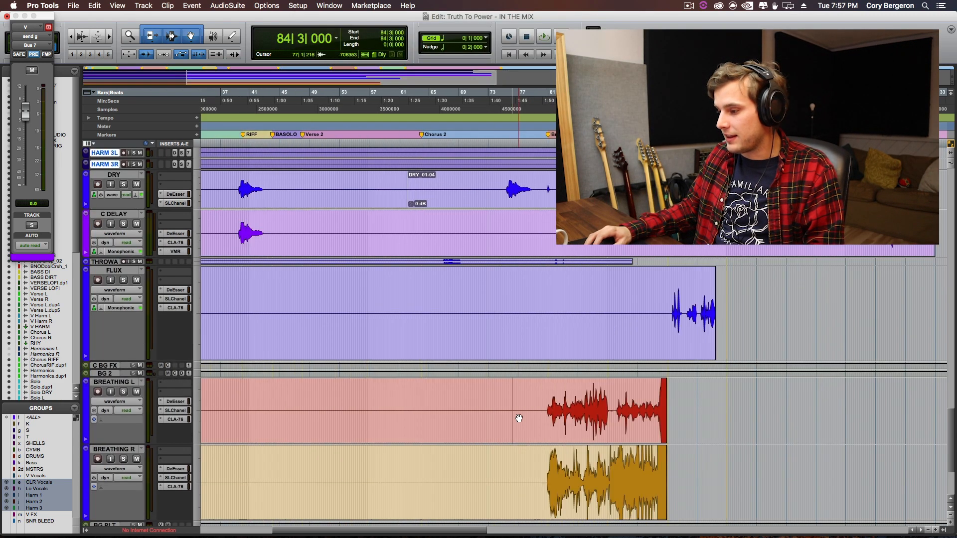
{"action": "scroll", "coordinate": [522, 410], "scroll_direction": "down", "scroll_amount": 3}
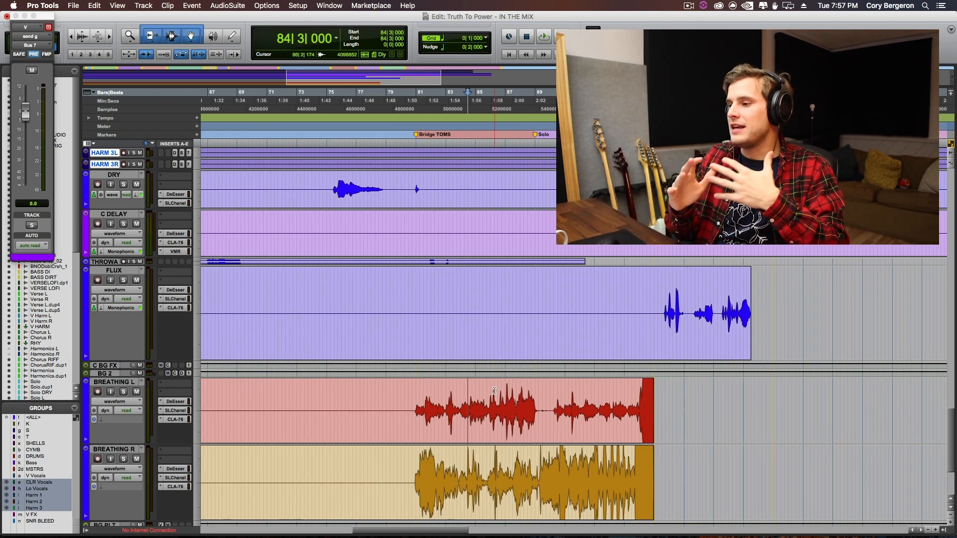
{"action": "scroll", "coordinate": [427, 151], "scroll_direction": "up", "scroll_amount": 10}
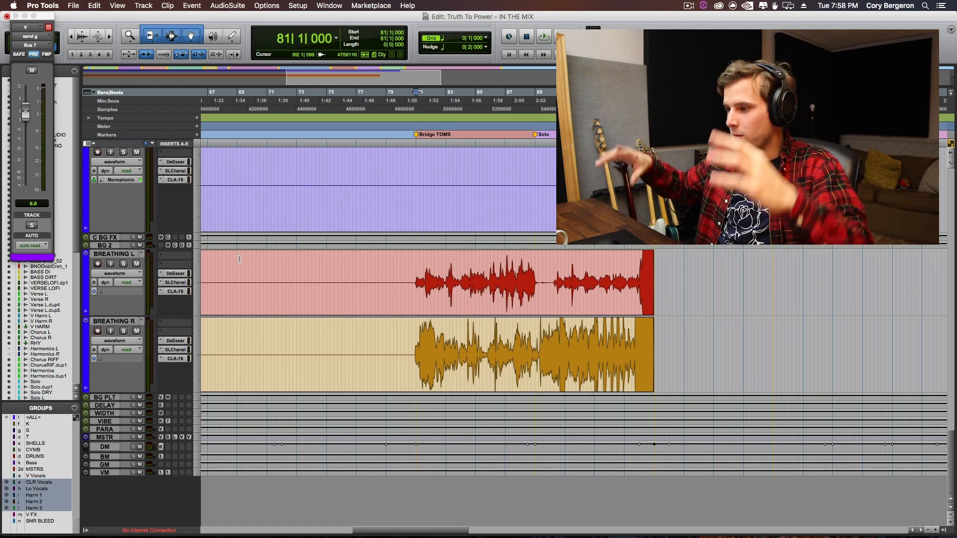
- Select and solo the BREATHING L and BREATHING R tracks and play them from the Bridge TOMS marker at bar 81
{"action": "key", "text": "t"}
{"action": "left_click", "coordinate": [127, 299]}
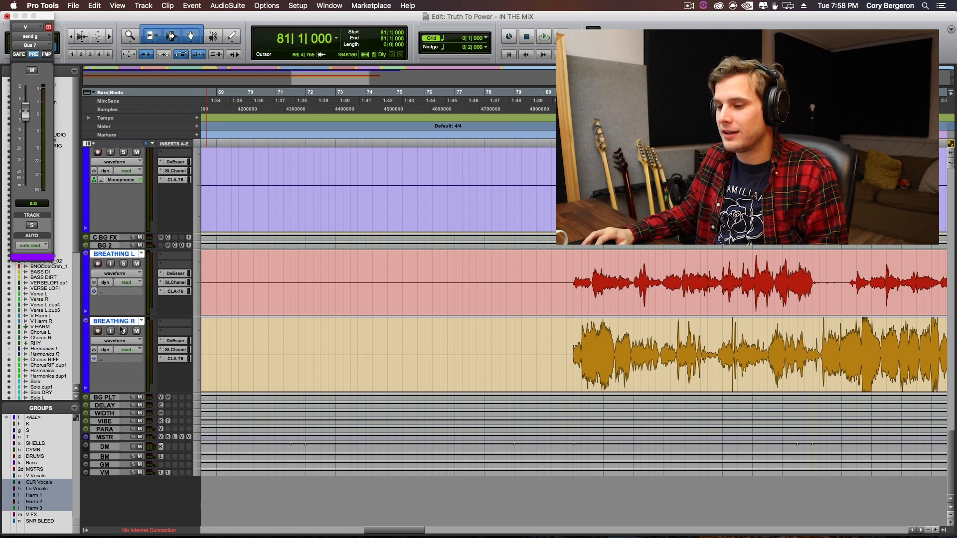
{"action": "scroll", "coordinate": [126, 331], "scroll_direction": "right", "scroll_amount": 8}
{"action": "scroll", "coordinate": [124, 321], "scroll_direction": "left", "scroll_amount": 2}
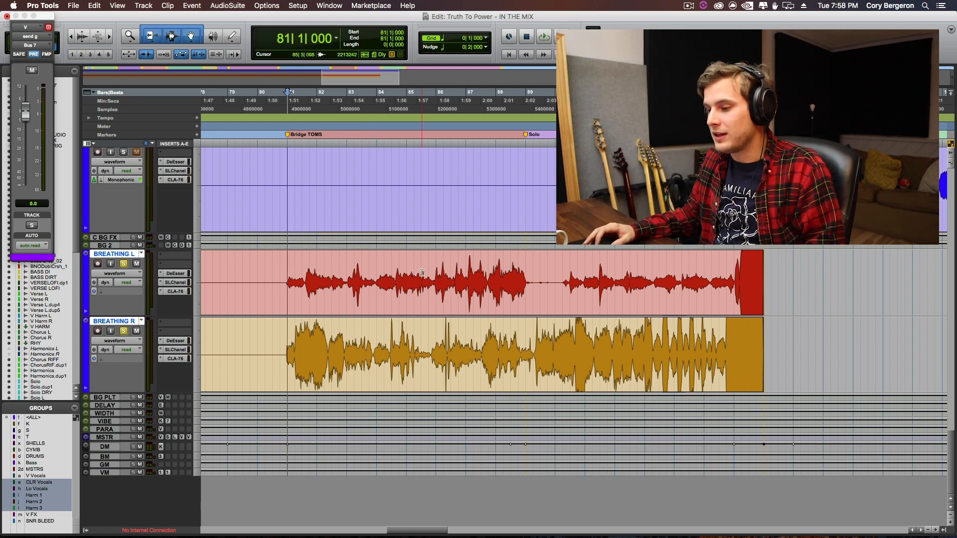
{"action": "key", "text": "space"}
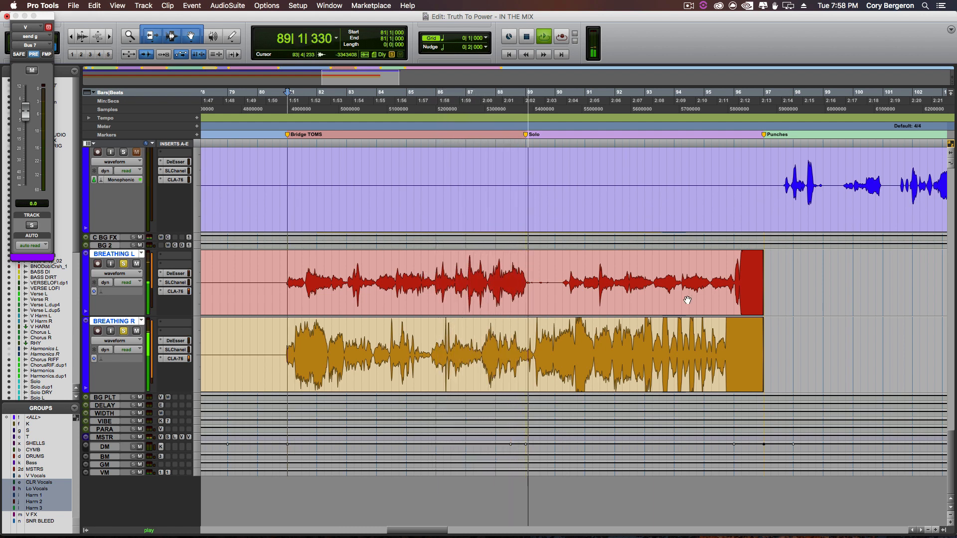
{"action": "key", "text": "space"}
{"action": "left_click", "coordinate": [703, 267]}
{"action": "left_click", "coordinate": [304, 299]}
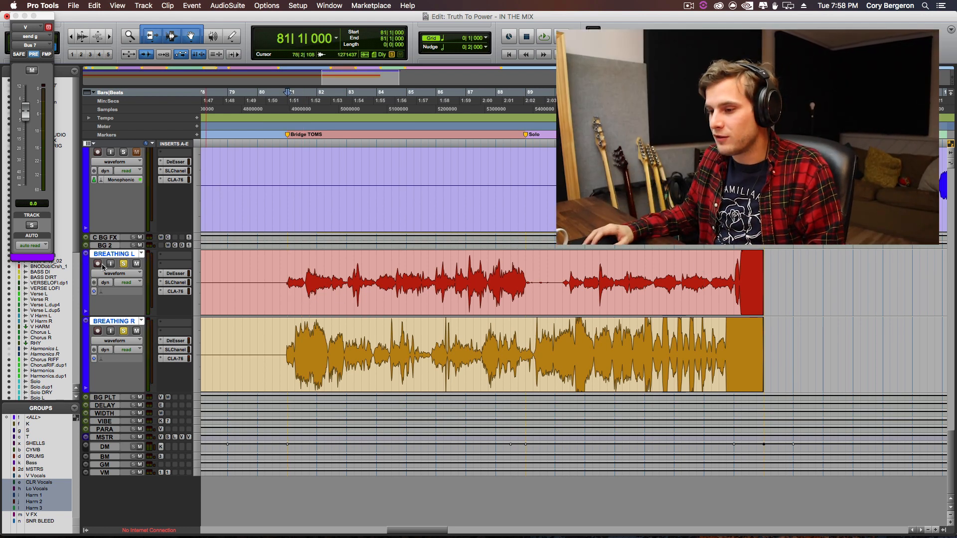
- Unsolo the BREATHING tracks and play them within the full mix from bar 79
{"action": "key", "text": "t"}
{"action": "left_click", "coordinate": [124, 264], "text": "alt+shift"}
{"action": "left_click", "coordinate": [456, 264]}
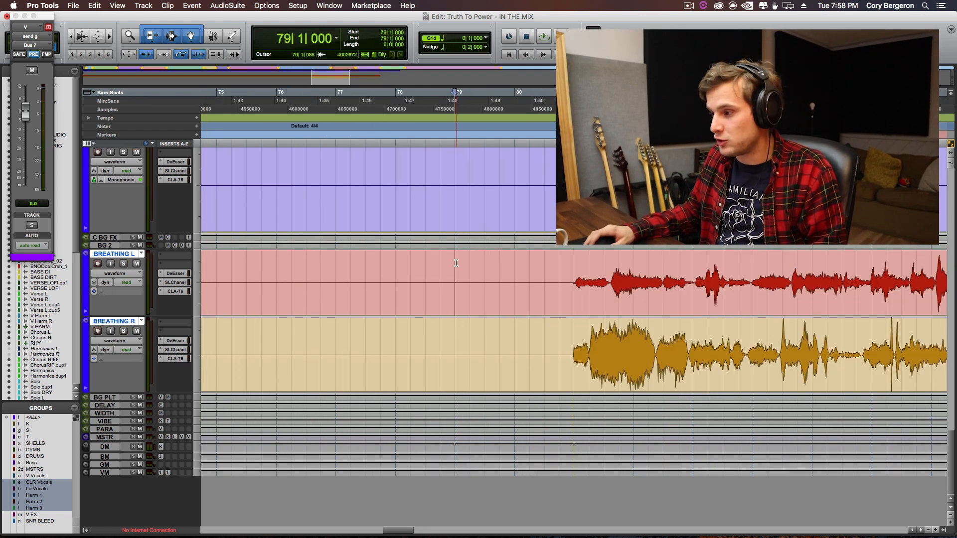
{"action": "key", "text": "space"}
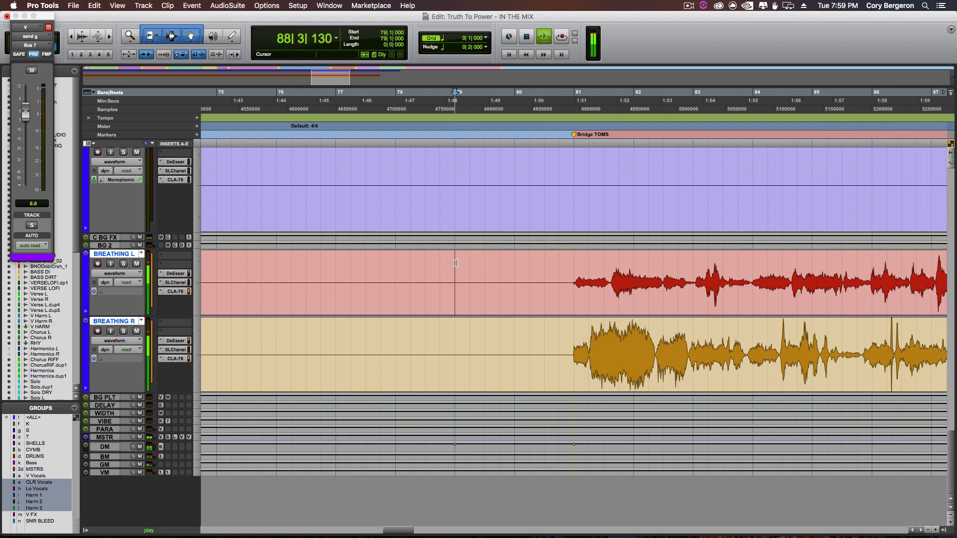
{"action": "key", "text": "super+bracketleft"}
{"action": "key", "text": "space"}
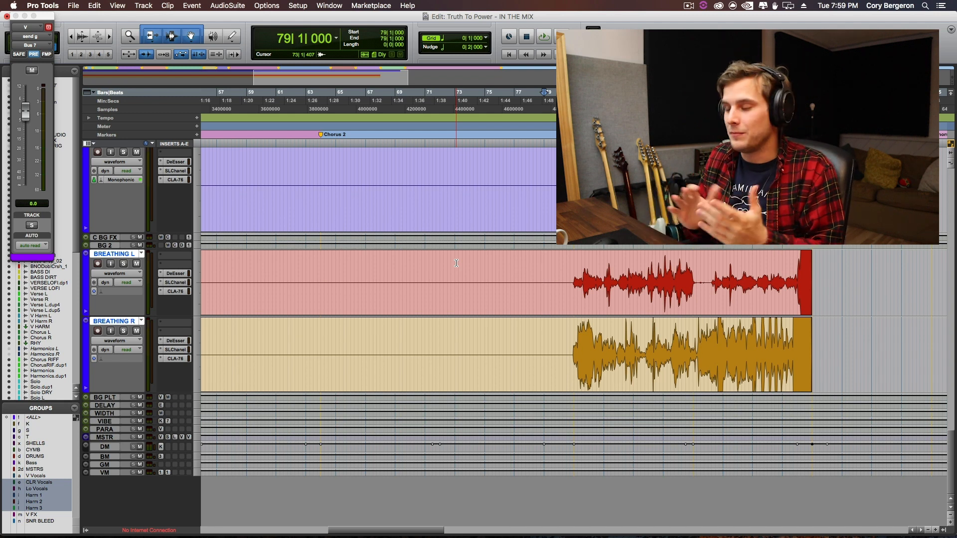
- Enable the ALL group, shrink all tracks to a small height, and disable the group again
{"action": "key", "text": "r"}
{"action": "key", "text": "r"}
{"action": "scroll", "coordinate": [458, 257], "scroll_direction": "right", "scroll_amount": 15}
{"action": "scroll", "coordinate": [458, 257], "scroll_direction": "left", "scroll_amount": 15}
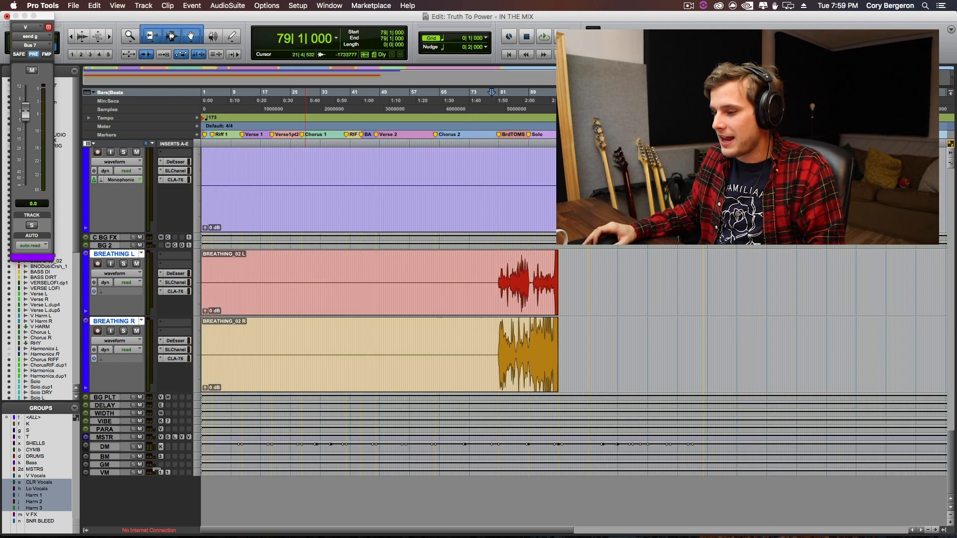
{"action": "scroll", "coordinate": [250, 359], "scroll_direction": "up", "scroll_amount": 10}
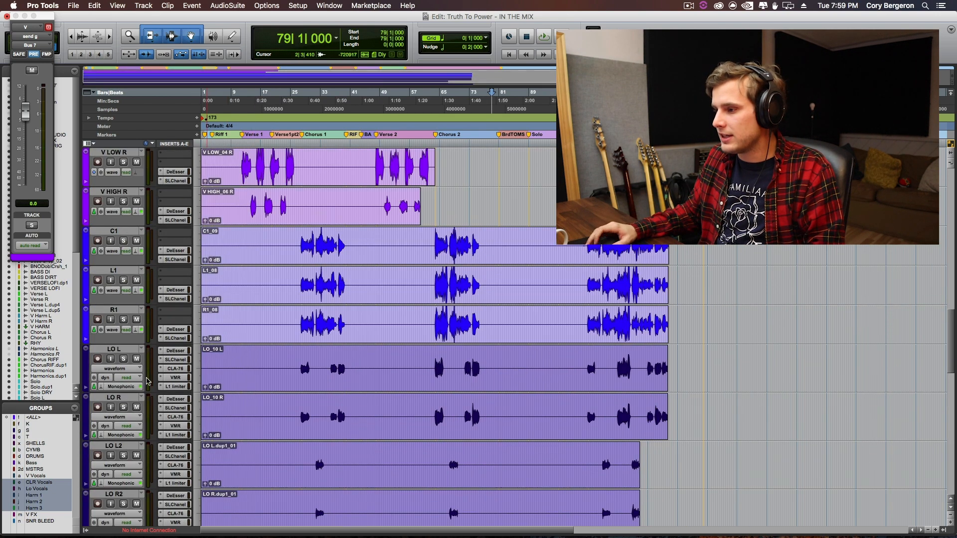
{"action": "left_click", "coordinate": [34, 417]}
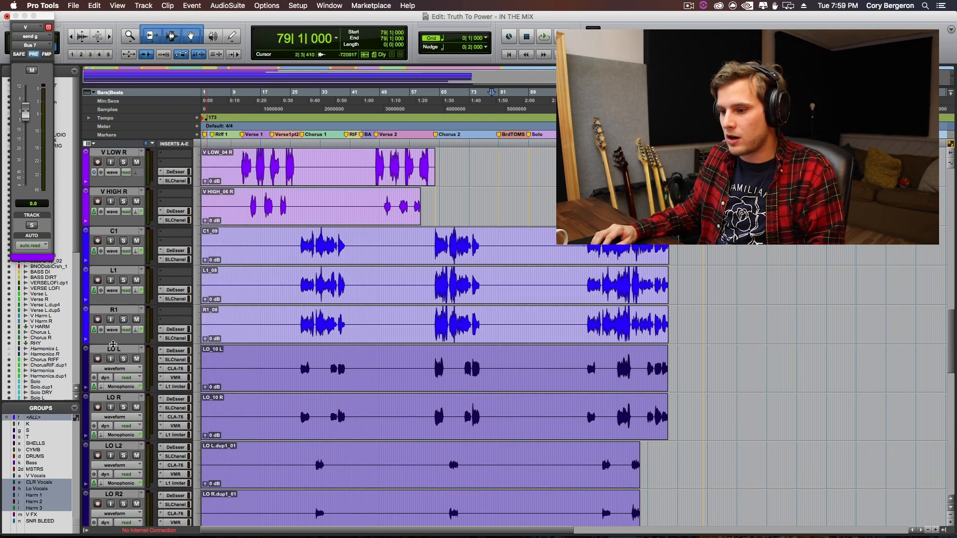
{"action": "left_click_drag", "start_coordinate": [113, 345], "coordinate": [113, 313]}
{"action": "left_click", "coordinate": [40, 416]}
- Enlarge and solo the KEG track and play it from bar 27 into Chorus 1
{"action": "scroll", "coordinate": [349, 424], "scroll_direction": "up", "scroll_amount": 10}
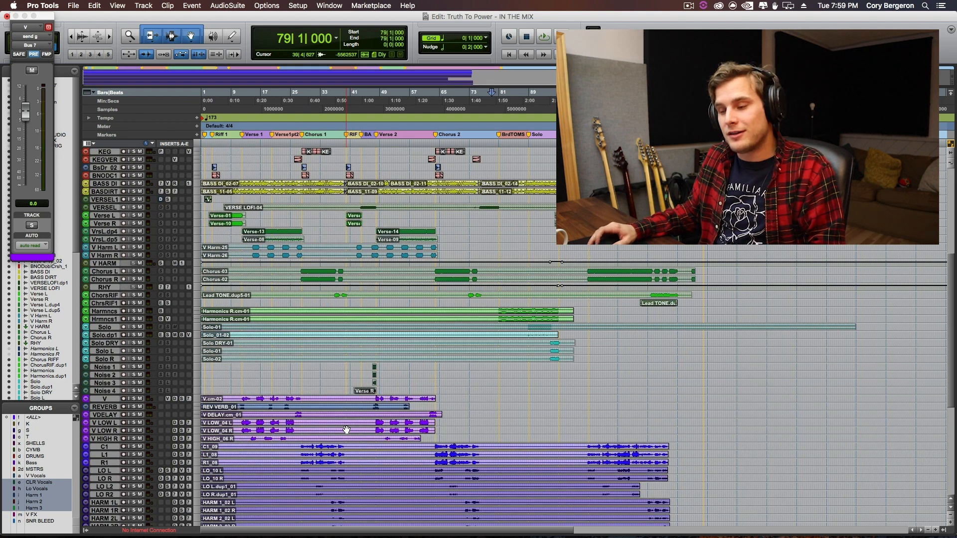
{"action": "scroll", "coordinate": [347, 430], "scroll_direction": "up", "scroll_amount": 5}
{"action": "key", "text": "t"}
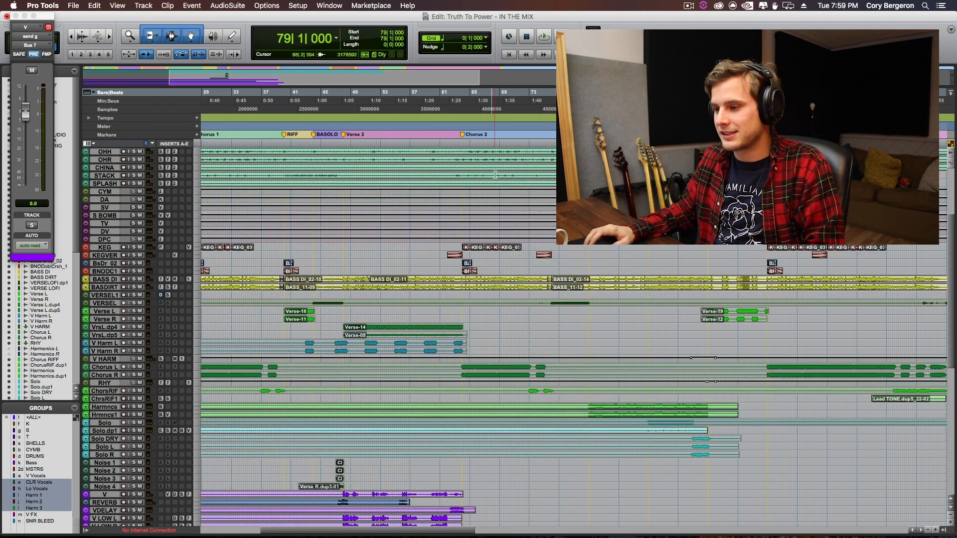
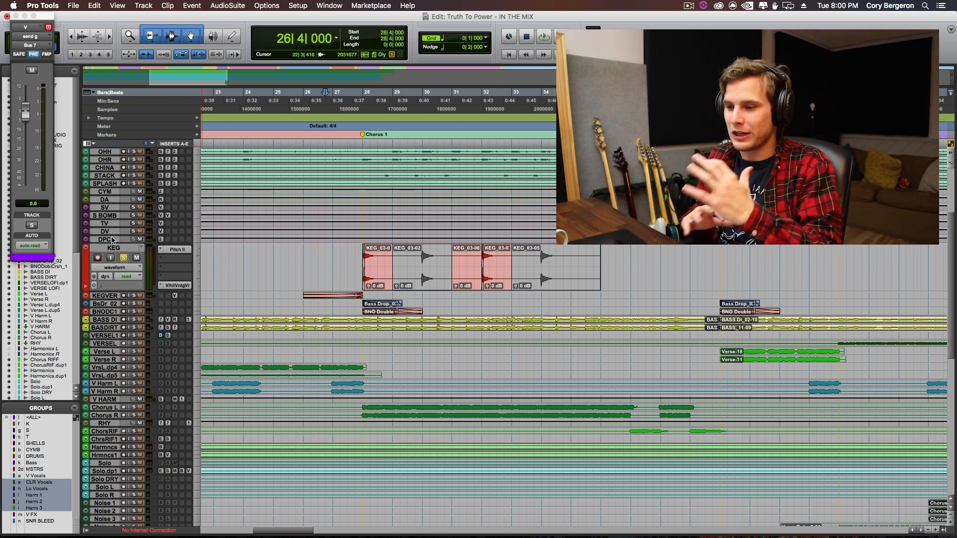
{"action": "left_click", "coordinate": [333, 254]}
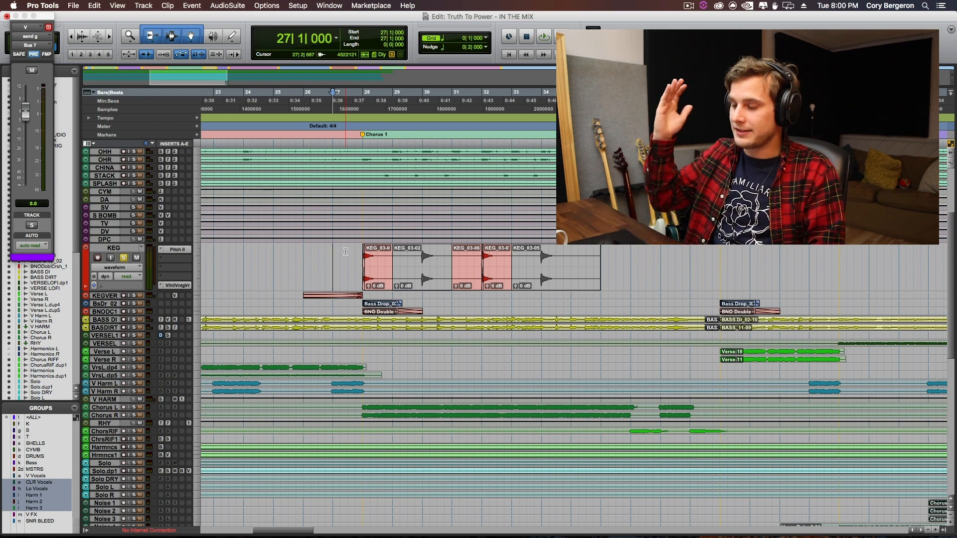
{"action": "key", "text": "space"}
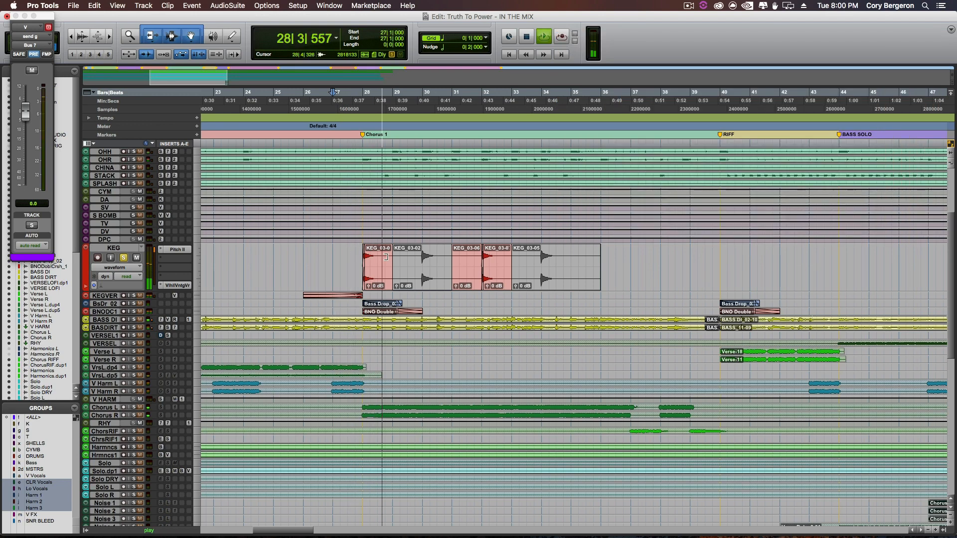
- Enlarge and solo the KEG VERB track, playing it with KEG from bar 27 and both unsoloed in the full mix from bar 26
{"action": "key", "text": "space"}
{"action": "left_click", "coordinate": [105, 296]}
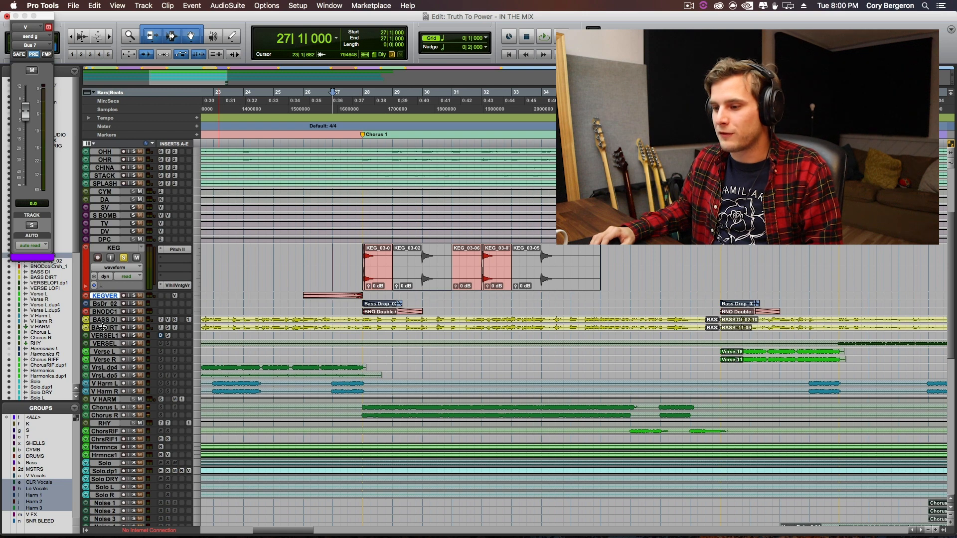
{"action": "left_click_drag", "start_coordinate": [113, 300], "coordinate": [115, 329]}
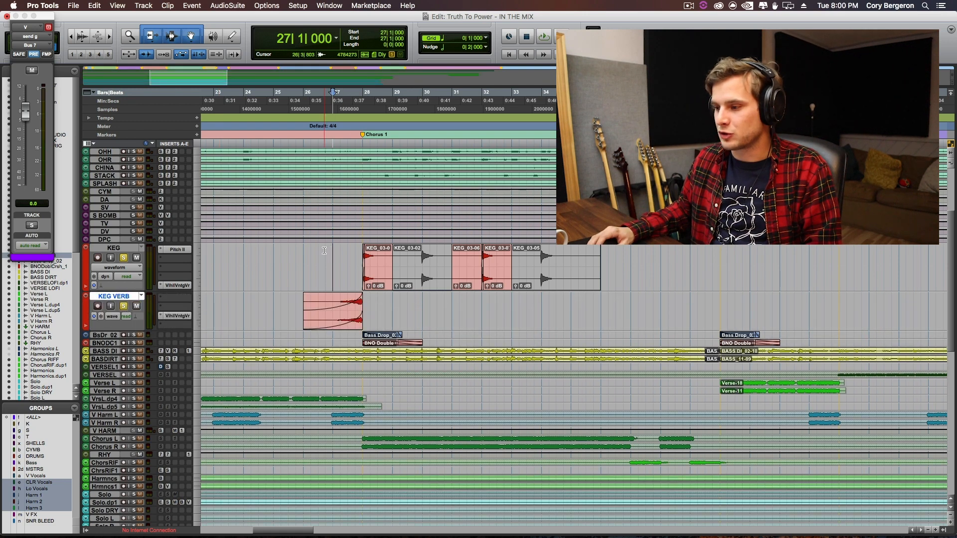
{"action": "key", "text": "space"}
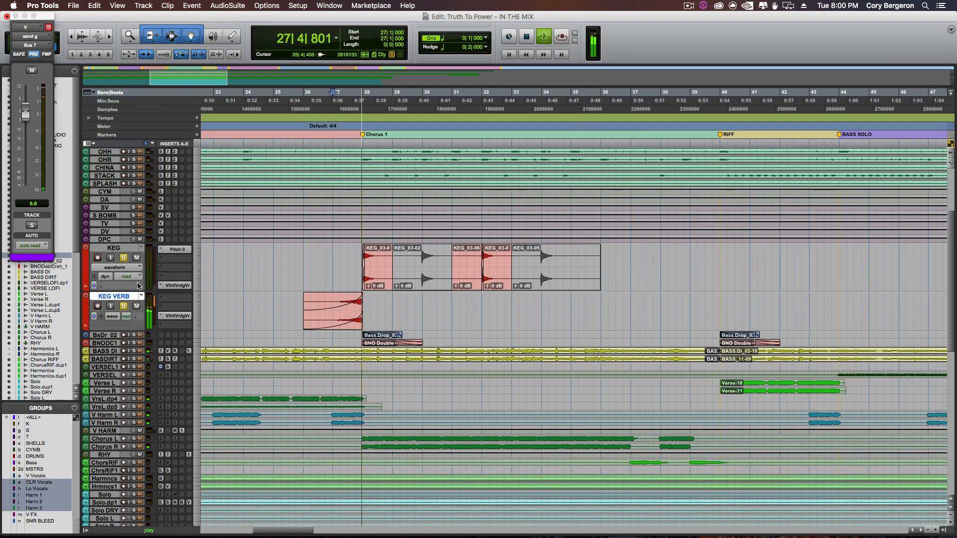
{"action": "key", "text": "space"}
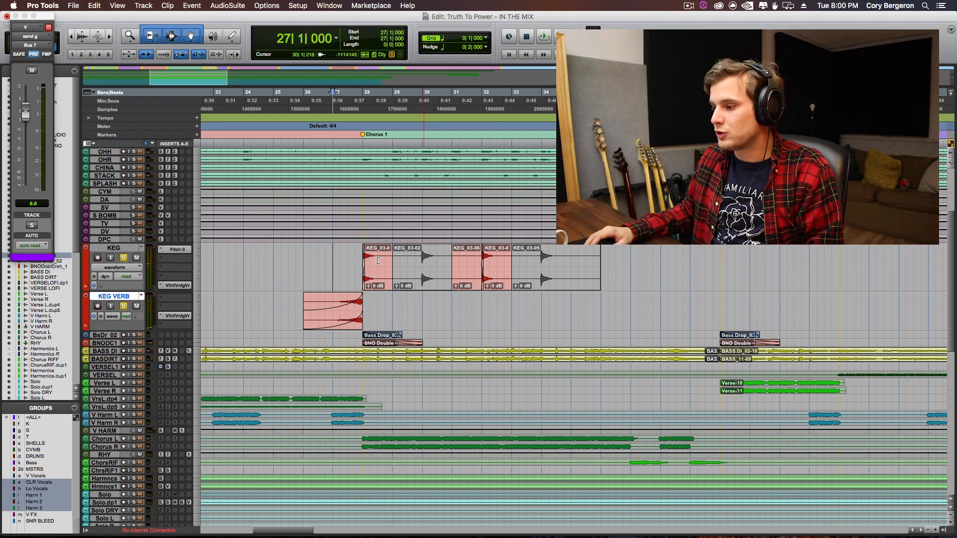
{"action": "scroll", "coordinate": [124, 263], "scroll_direction": "down", "scroll_amount": 8}
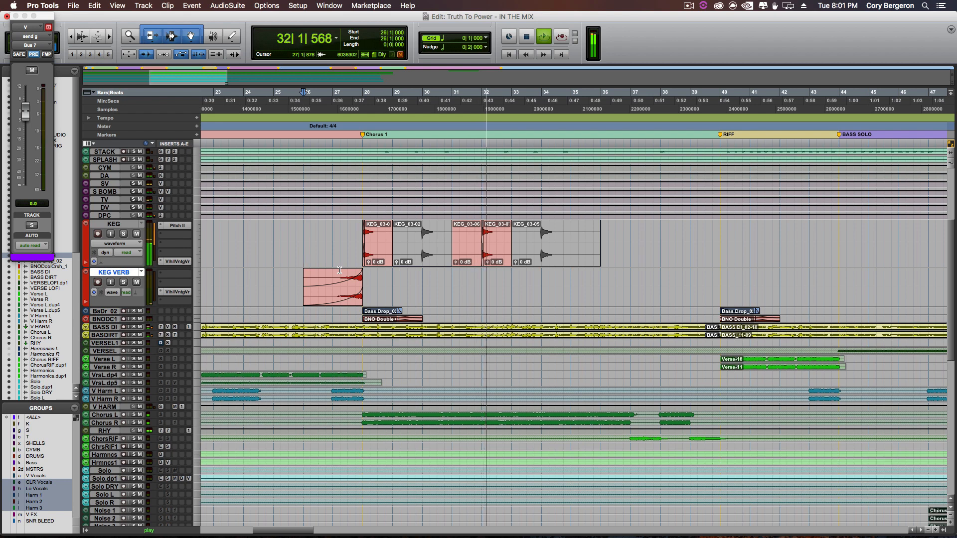
{"action": "key", "text": "space"}
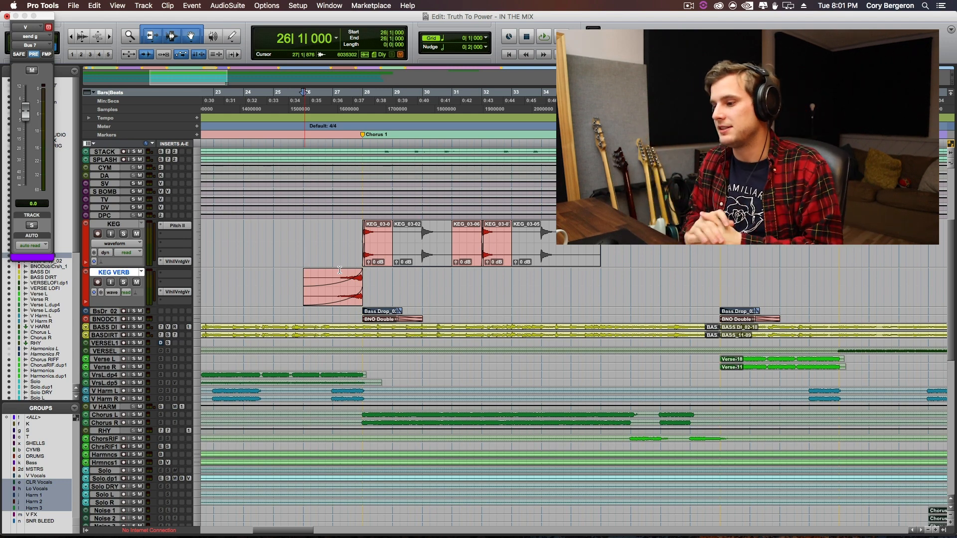
- Enlarge the BNODblCrsh_1 and Bass Drop_02 tracks and select the first Bass Drop clip at the Riff 1 marker
{"action": "left_click_drag", "start_coordinate": [98, 322], "coordinate": [98, 379]}
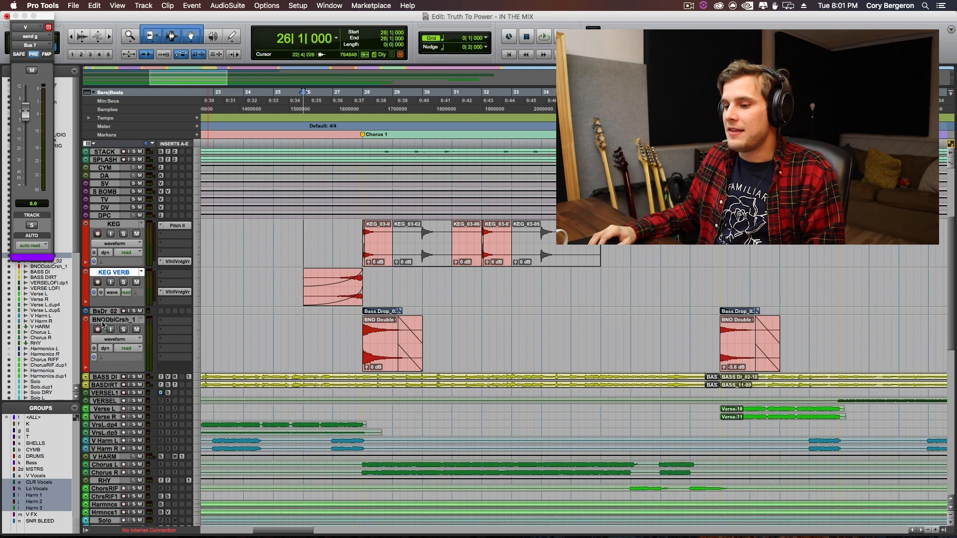
{"action": "left_click_drag", "start_coordinate": [102, 315], "coordinate": [102, 374]}
{"action": "key", "text": "r"}
{"action": "key", "text": "r"}
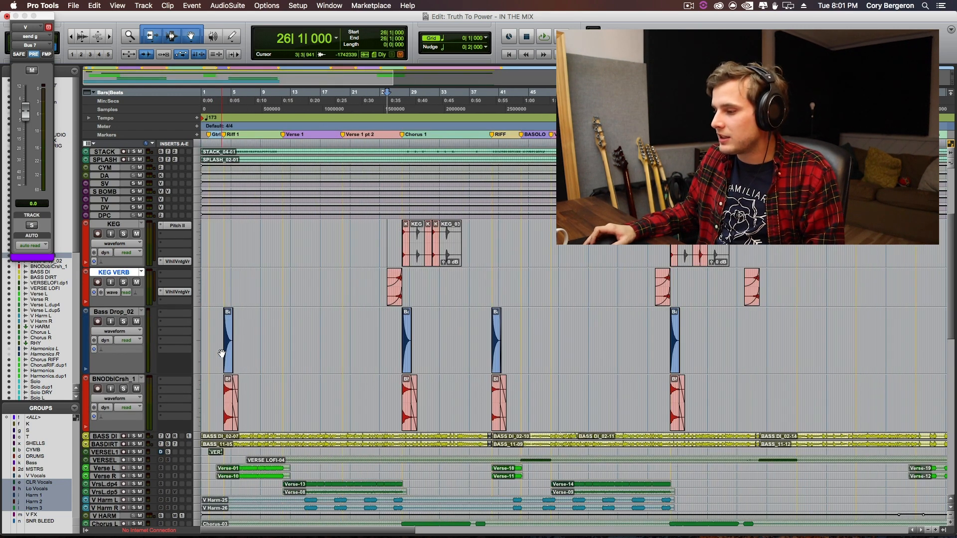
{"action": "left_click", "coordinate": [226, 347]}
{"action": "key", "text": "t"}
{"action": "key", "text": "t"}
{"action": "key", "text": "t"}
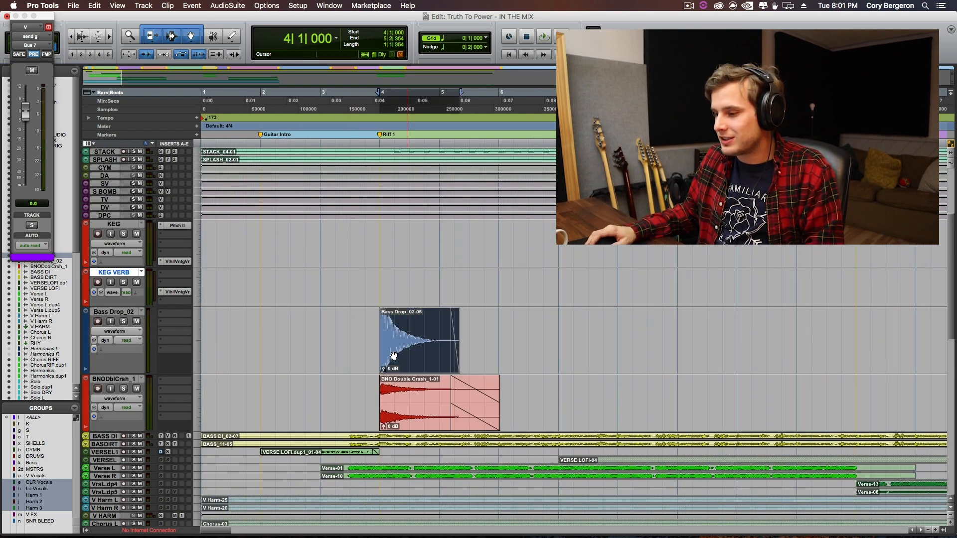
- Solo the Bass Drop_02 track, play its clip from bar 4, and unsolo it again
{"action": "key", "text": "space"}
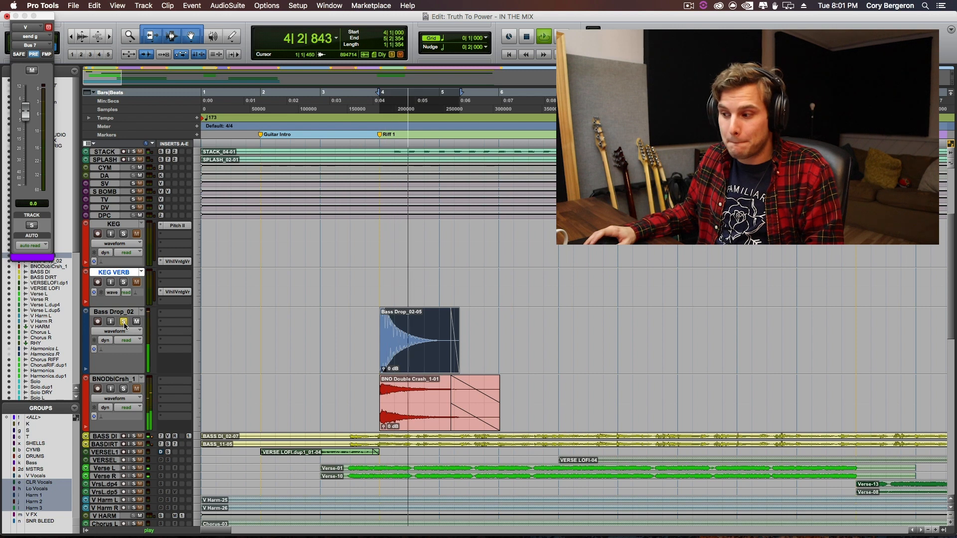
{"action": "key", "text": "space"}
{"action": "left_click", "coordinate": [124, 323]}
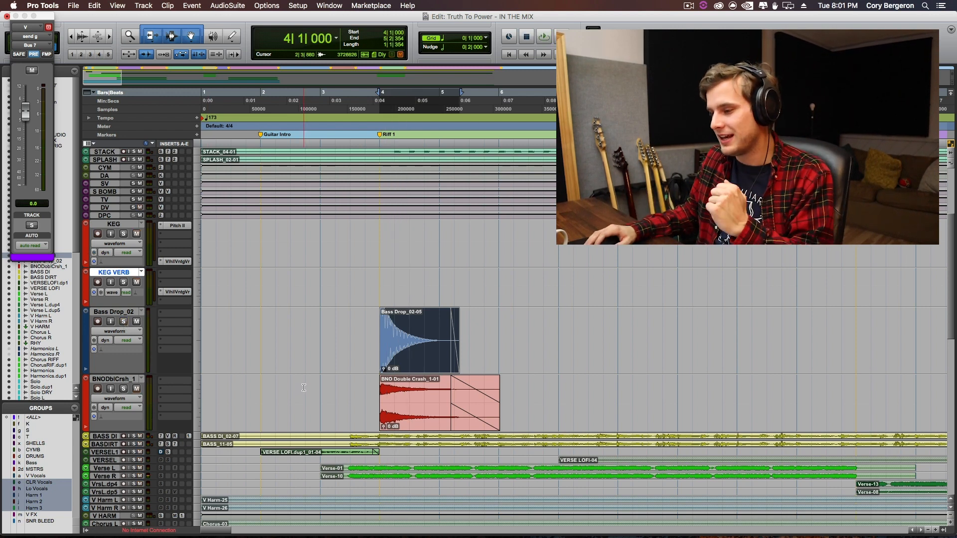
- Select the BNO Double Crash clip at bar 4, solo its track, and play it
{"action": "left_click", "coordinate": [399, 415], "text": "shift"}
{"action": "left_click", "coordinate": [123, 389]}
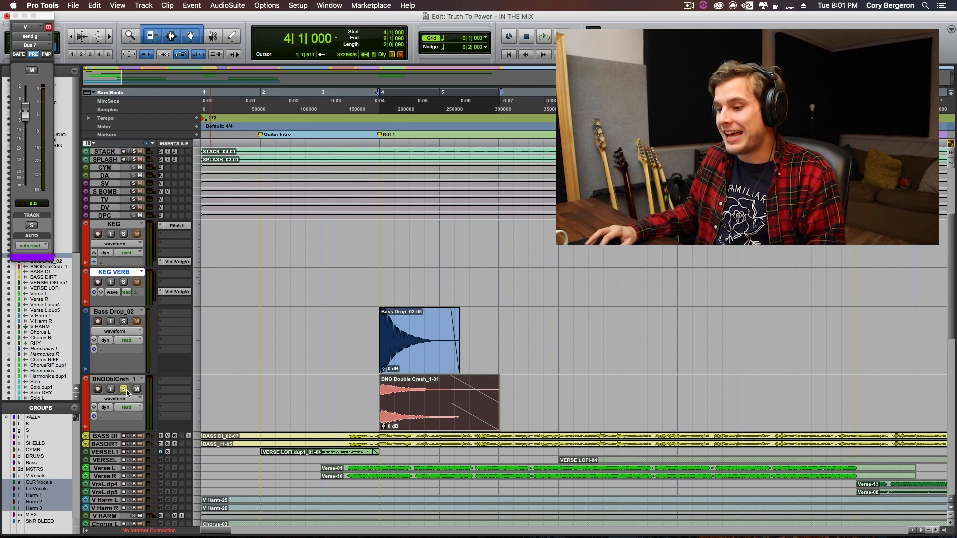
{"action": "key", "text": "space"}
- Solo Bass Drop_02 together with BNODblCrsh_1 and play both from bar 3 beat 3 into Riff 1
{"action": "left_click", "coordinate": [124, 322]}
{"action": "key", "text": "space"}
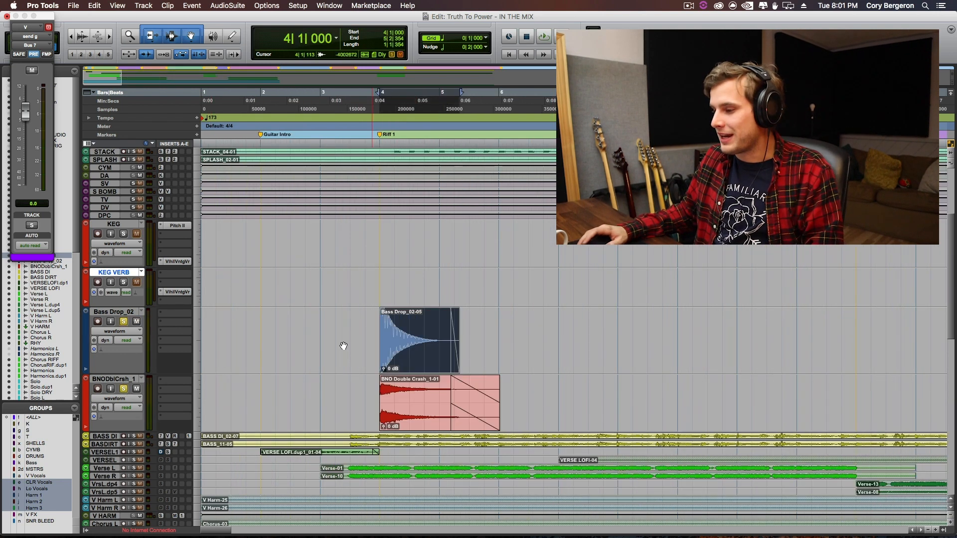
{"action": "left_click", "coordinate": [353, 344]}
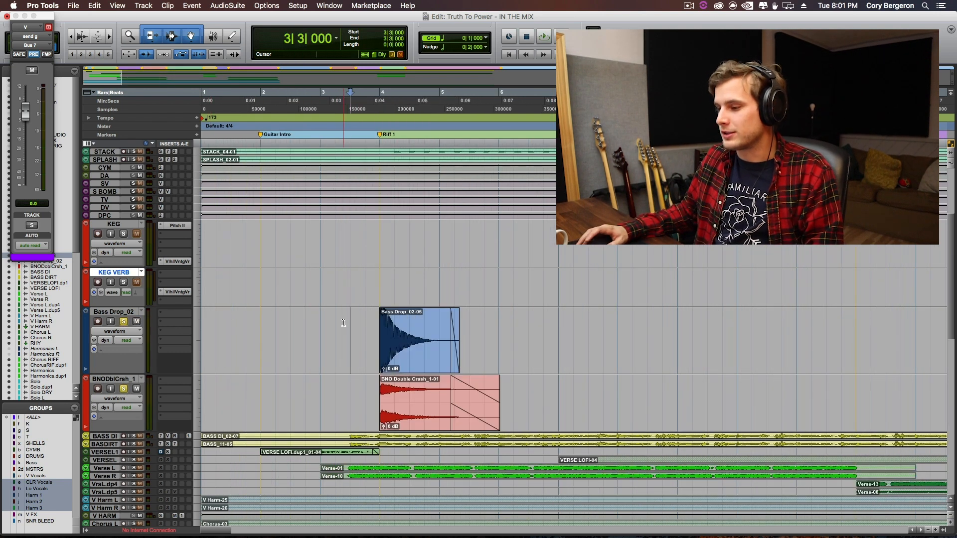
{"action": "key", "text": "space"}
{"action": "key", "text": "space"}
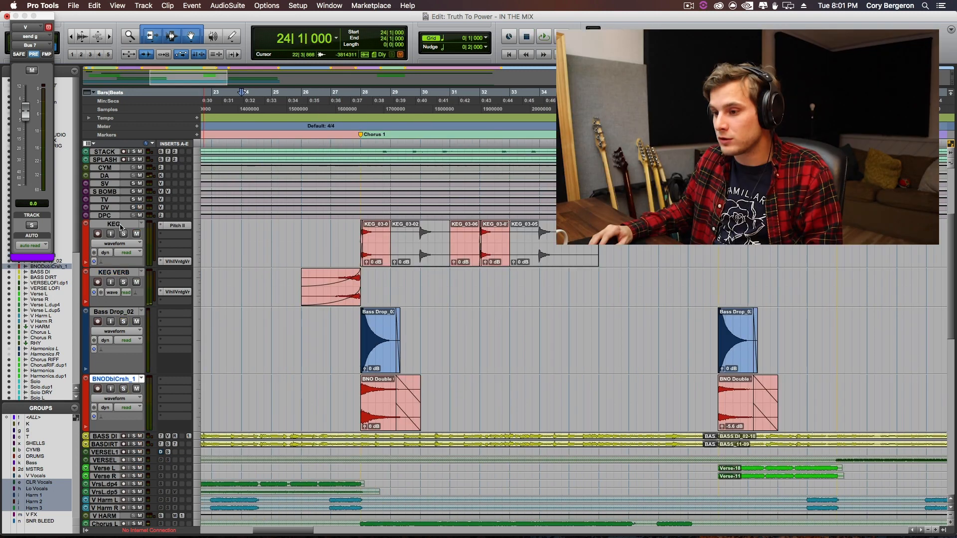
- Select and solo the tracks from KEG through BNODblCrsh_1 and play them together from bar 26 into Chorus 1
{"action": "left_click", "coordinate": [120, 225], "text": "shift"}
{"action": "left_click", "coordinate": [124, 234], "text": "alt+shift"}
{"action": "left_click", "coordinate": [302, 233]}
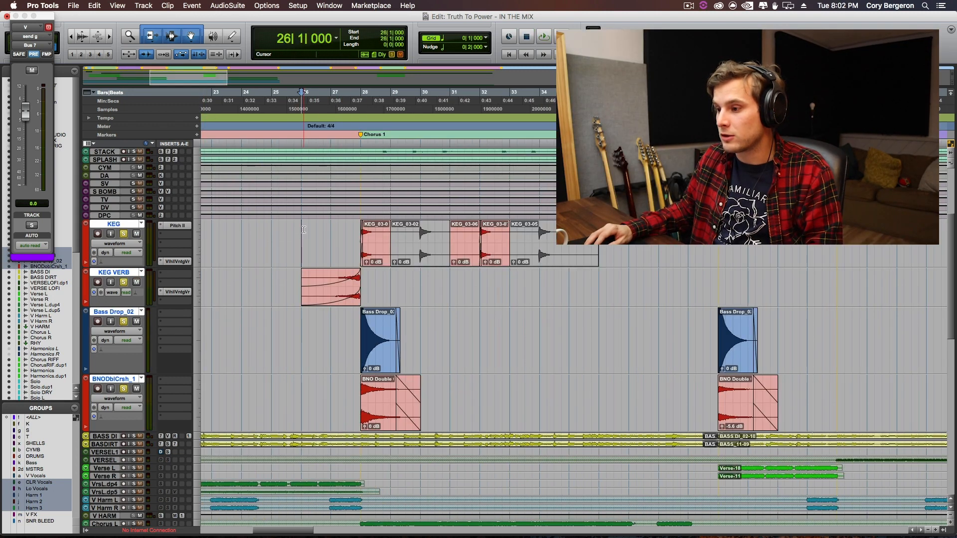
{"action": "key", "text": "space"}
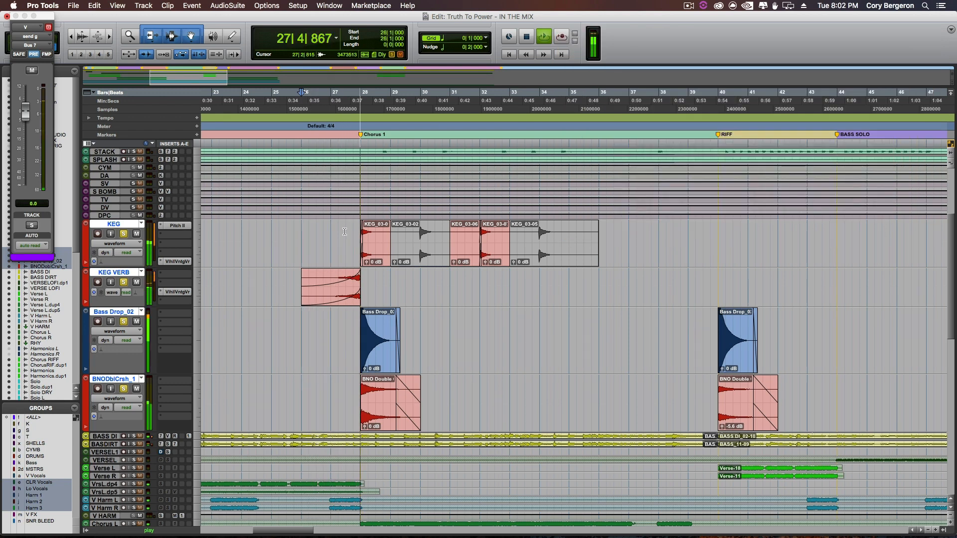
{"action": "key", "text": "space"}
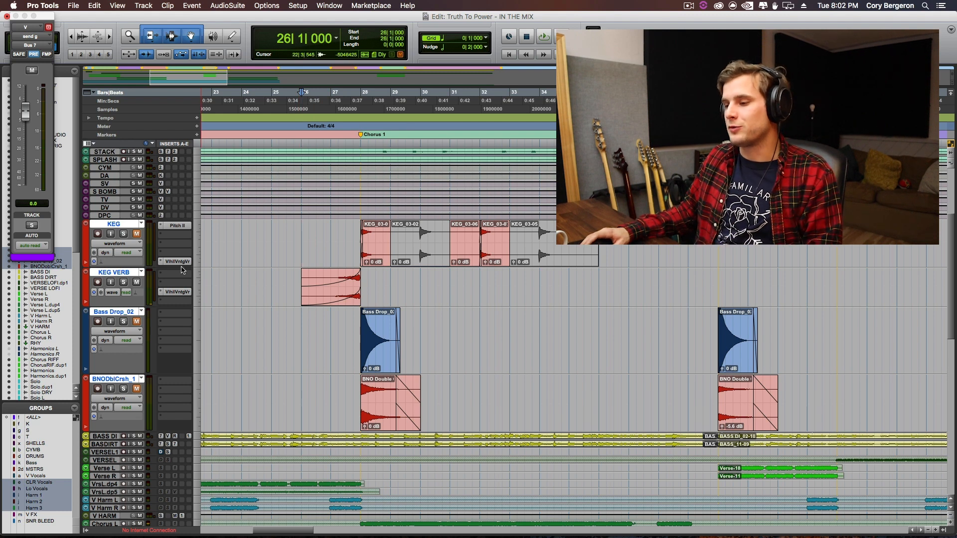
- Unsolo and mute the selected KEG, KEG VERB, Bass Drop_02 and BNODblCrsh_1 tracks, and play the mix from bar 26 without them
{"action": "left_click", "coordinate": [137, 283]}
{"action": "key", "text": "space"}
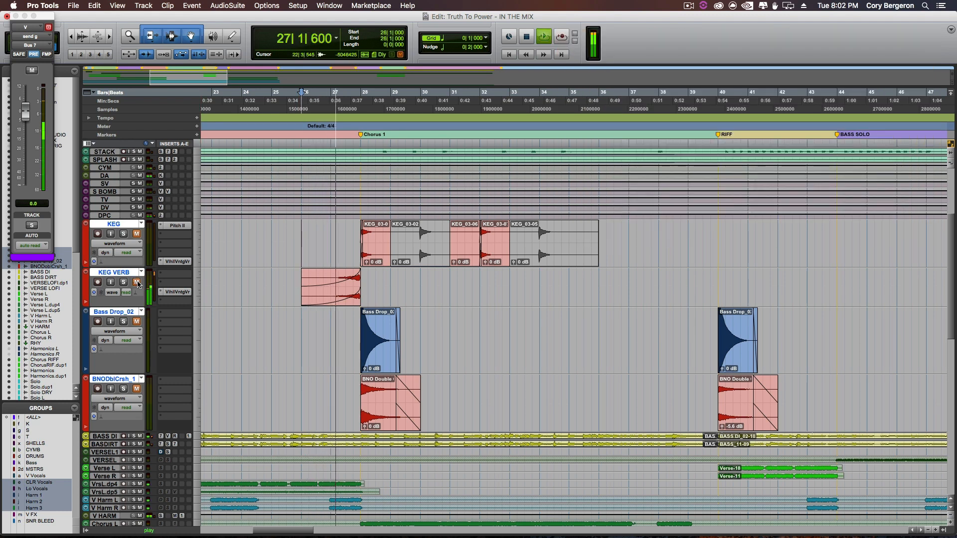
{"action": "left_click", "coordinate": [137, 283]}
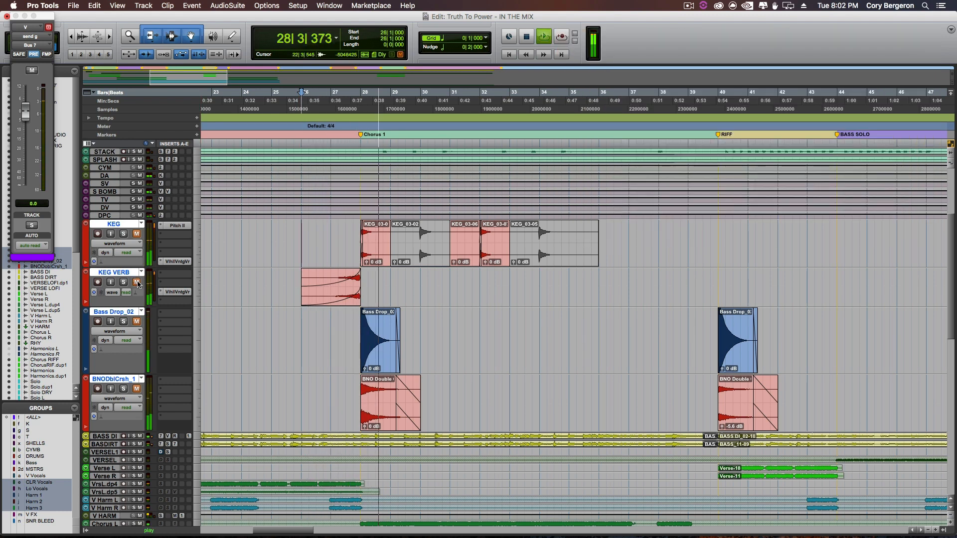
{"action": "key", "text": "space"}
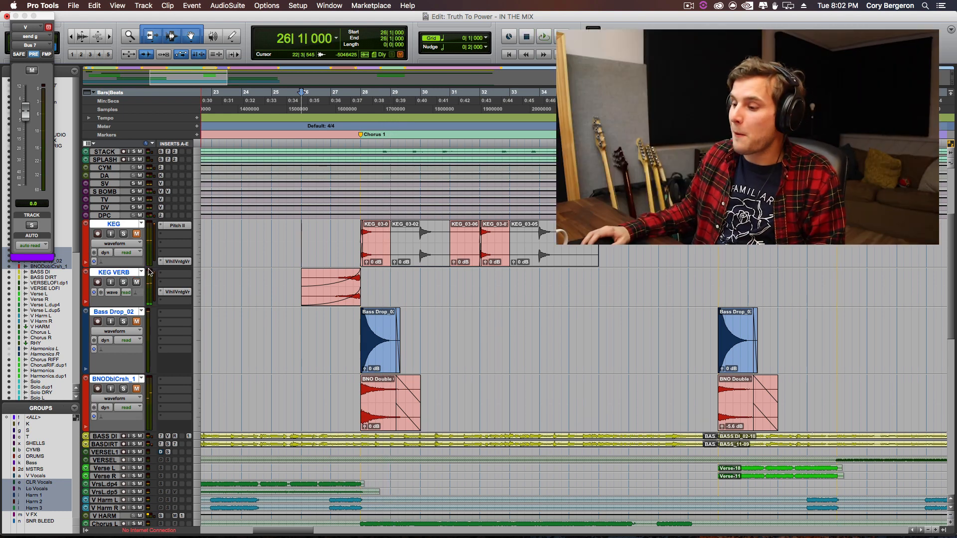
- Unmute the four selected effect tracks and play the full mix from bar 26 with them included
{"action": "left_click", "coordinate": [137, 234]}
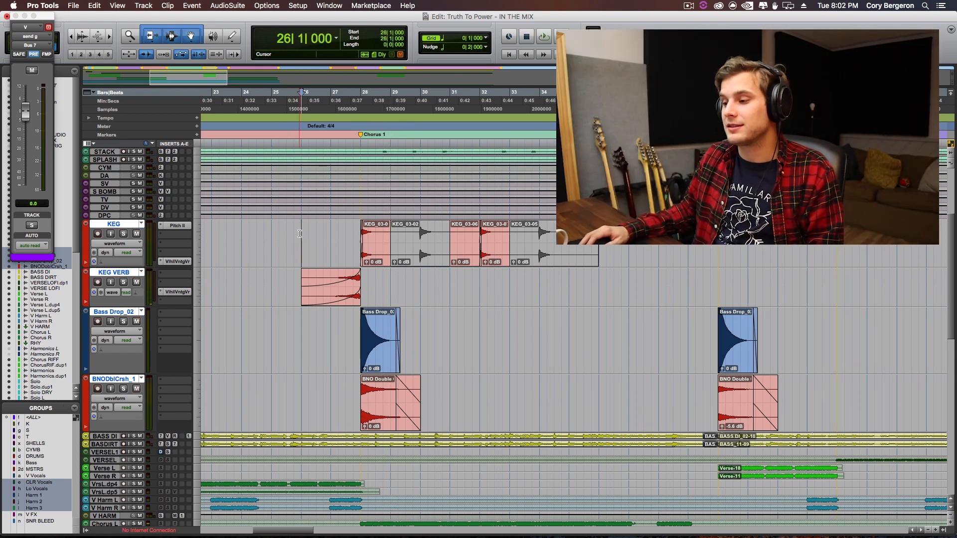
{"action": "key", "text": "space"}
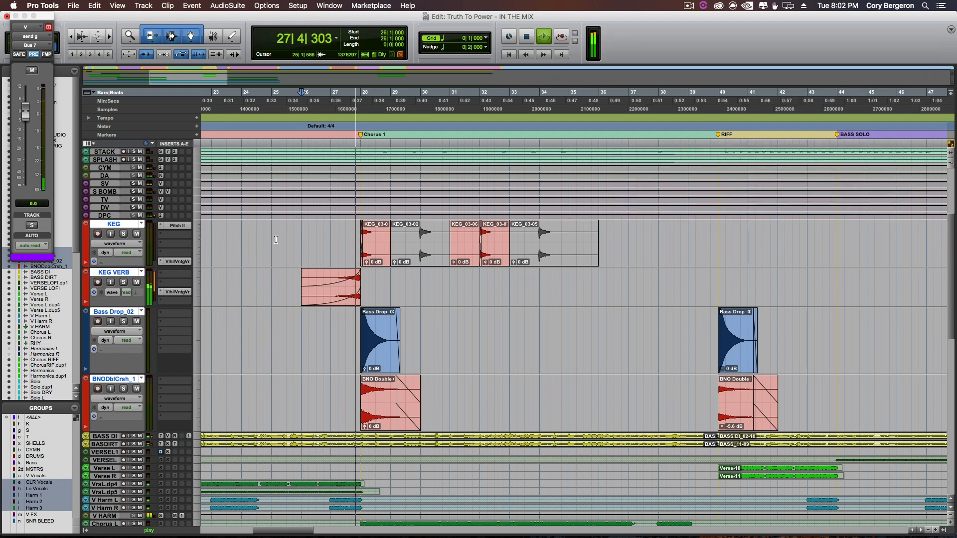
{"action": "key", "text": "space"}
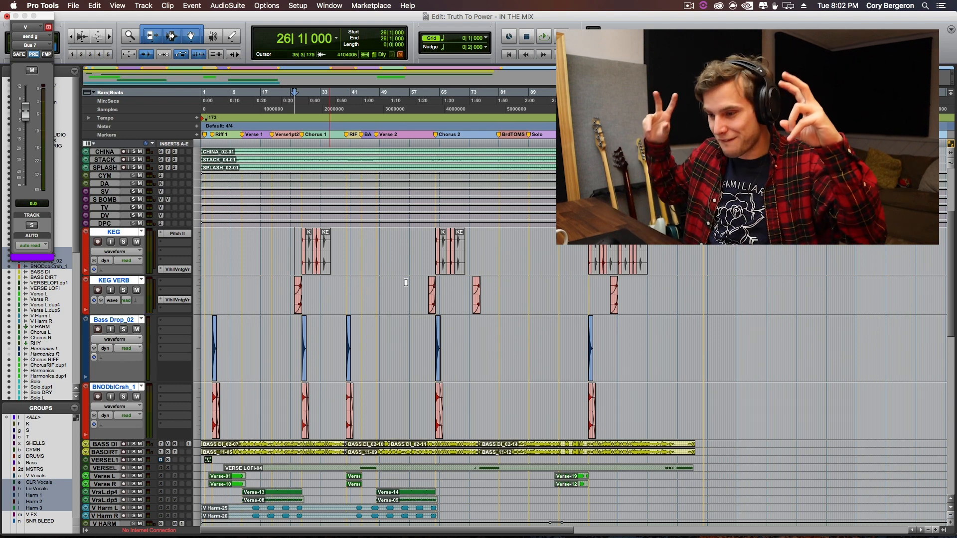
- Enlarge and select the MSTR track near the end of the track list, showing its insert chain
{"action": "scroll", "coordinate": [497, 296], "scroll_direction": "down", "scroll_amount": 15}
{"action": "scroll", "coordinate": [498, 296], "scroll_direction": "down", "scroll_amount": 1}
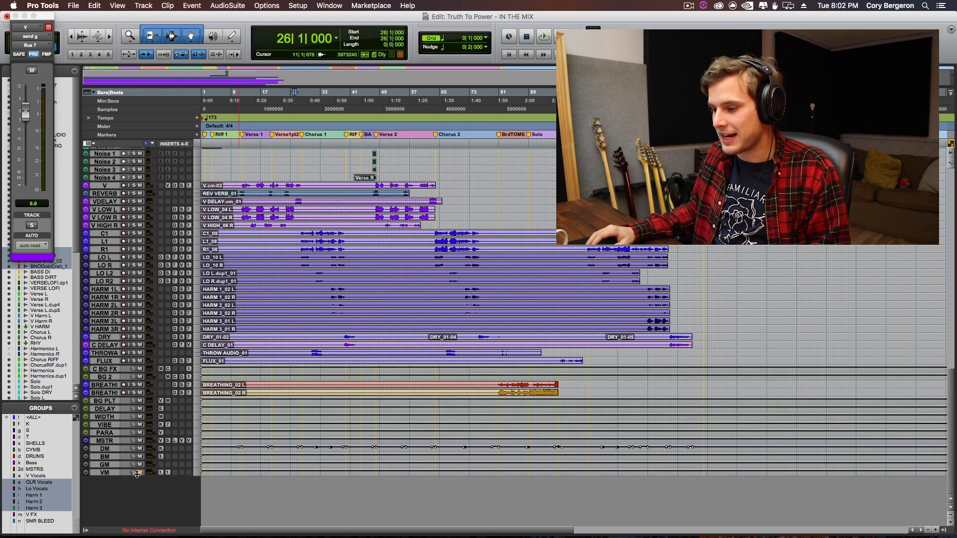
{"action": "left_click_drag", "start_coordinate": [98, 444], "coordinate": [96, 507]}
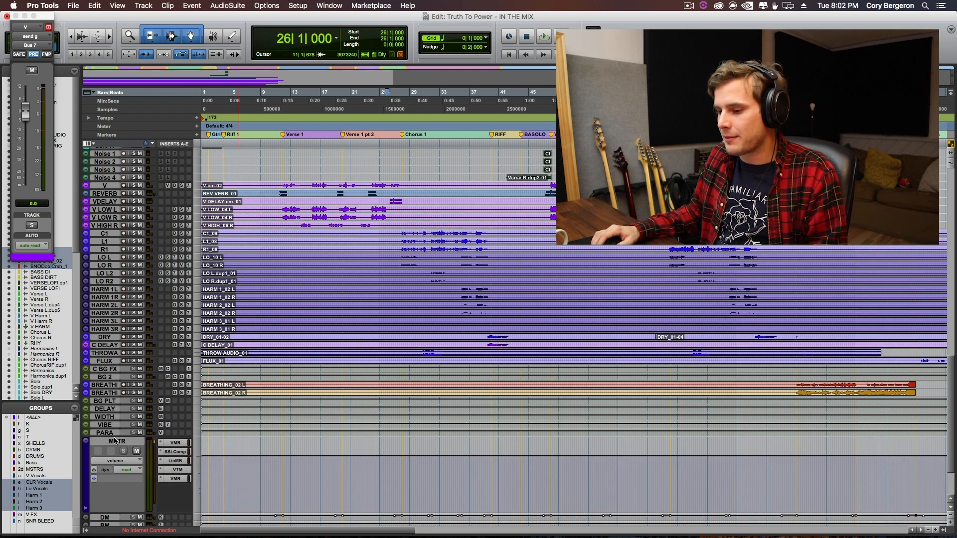
{"action": "left_click", "coordinate": [114, 441]}
{"action": "scroll", "coordinate": [242, 378], "scroll_direction": "down", "scroll_amount": 3}
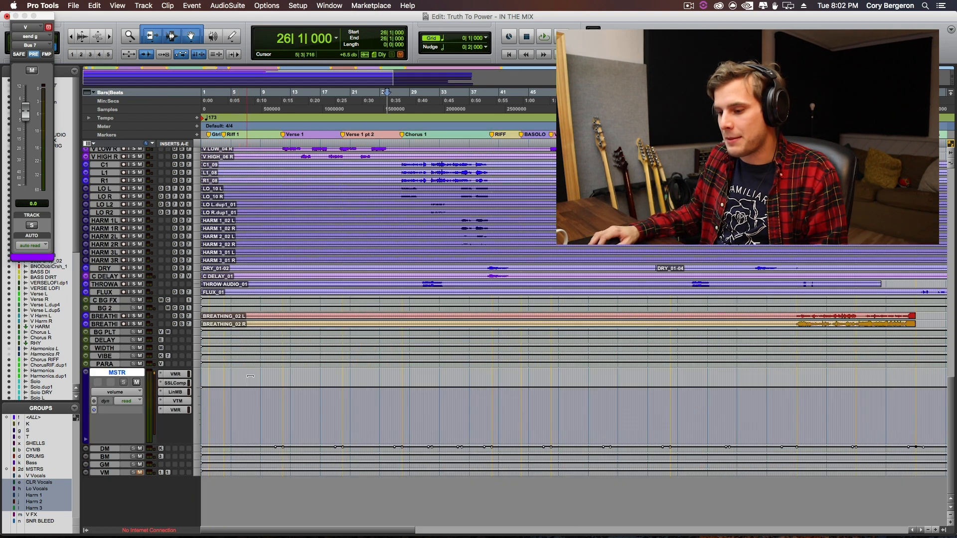
- Open the Virtual Mix Rack insert on MSTR and examine its FG-Stress, Revival and Trimmer modules
{"action": "key", "text": "super+equal"}
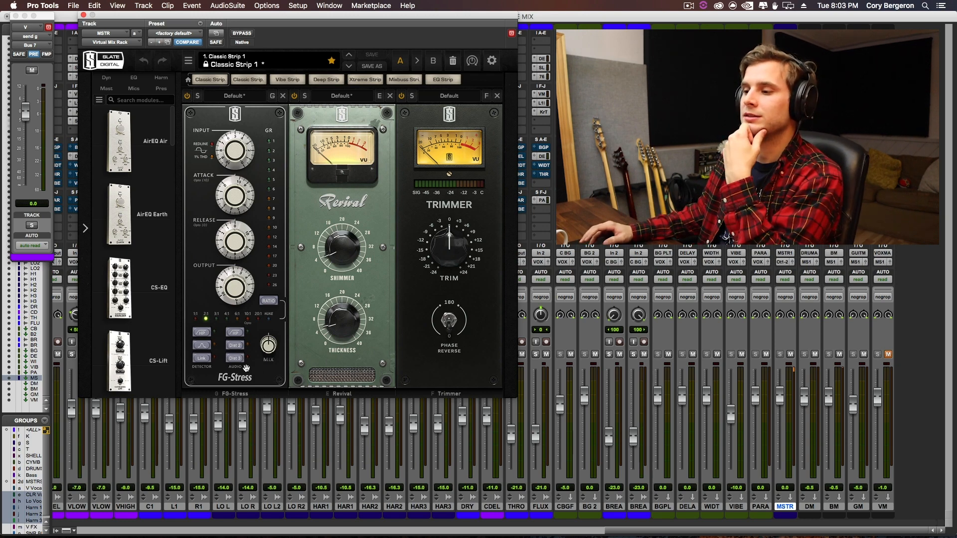
{"action": "key", "text": "super+equal"}
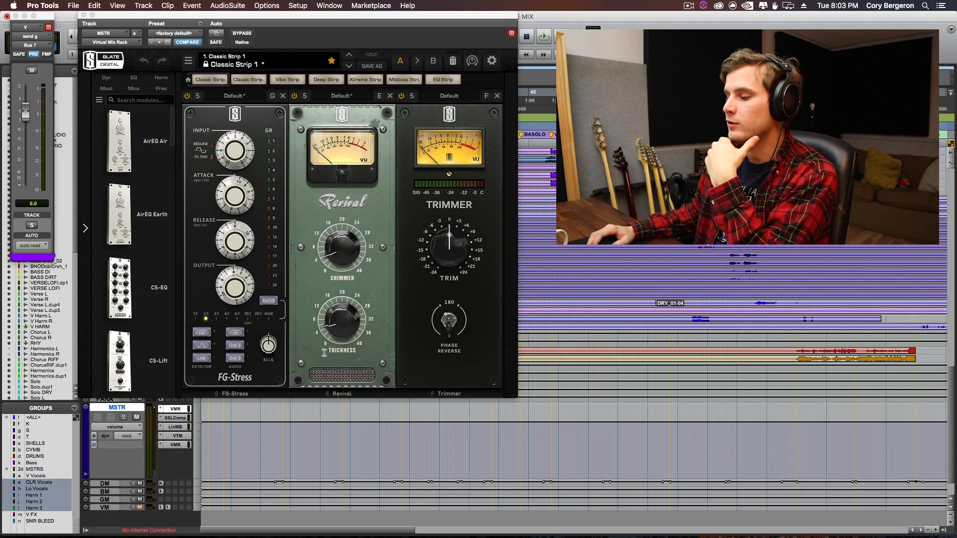
{"action": "key", "text": "space"}
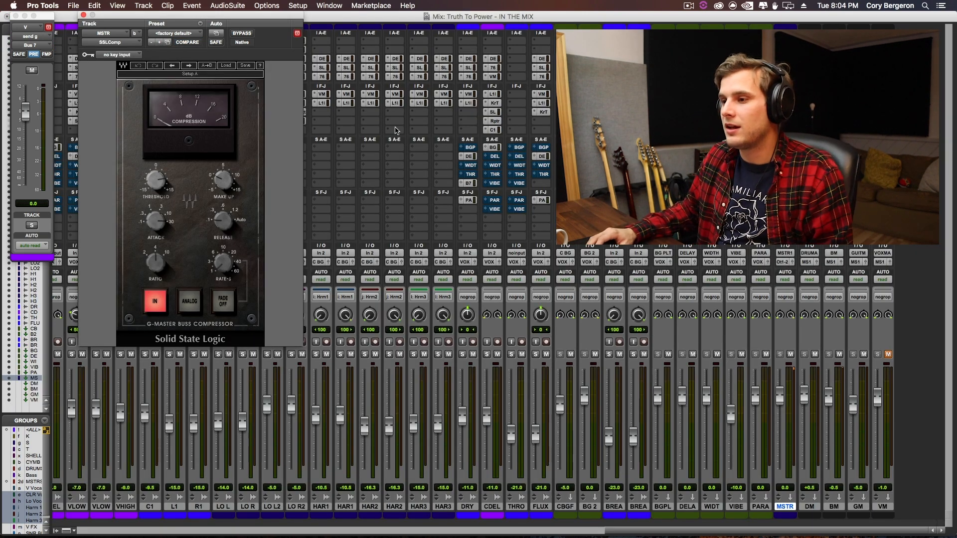
- Open the SSLComp insert on MSTR and play the mix from bar 63 beat 4 to check its compression
{"action": "key", "text": "super+equal"}
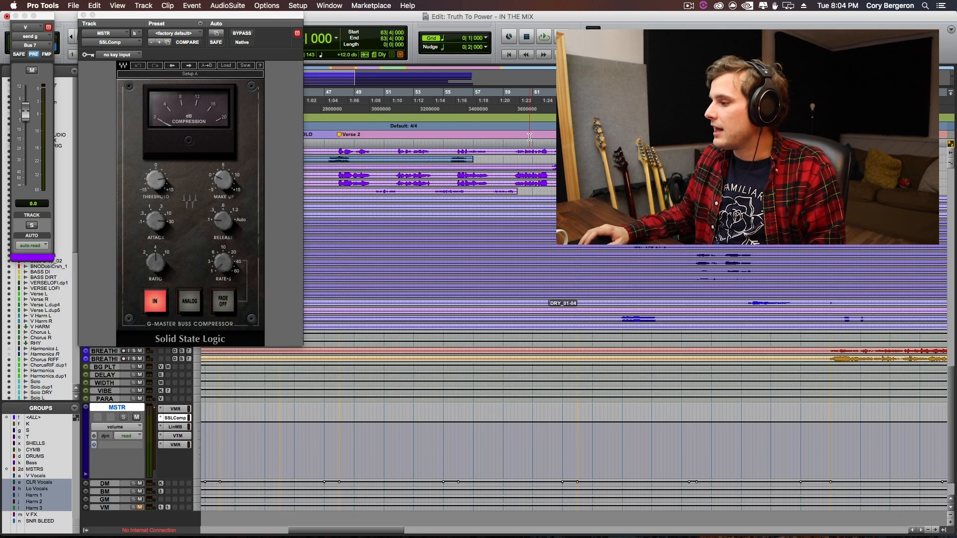
{"action": "key", "text": "space"}
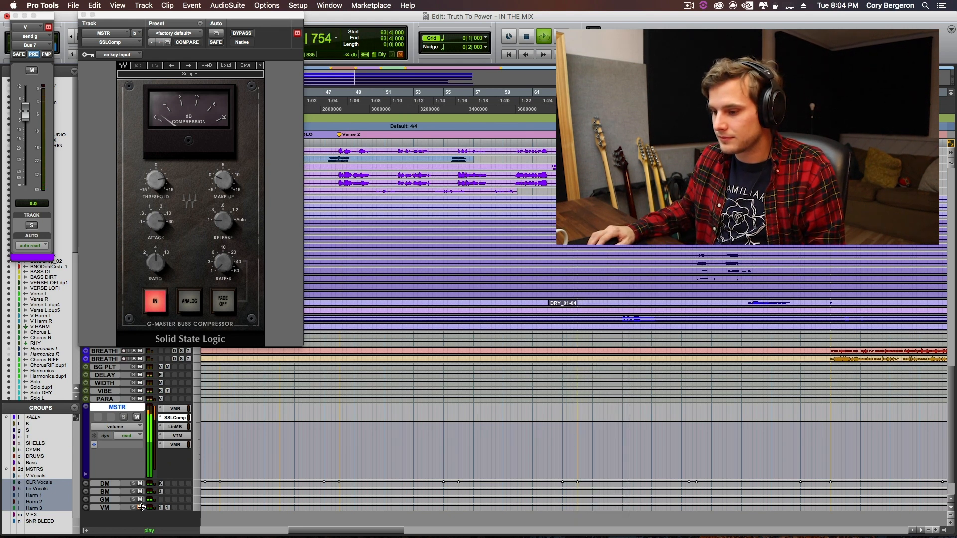
{"action": "key", "text": "space"}
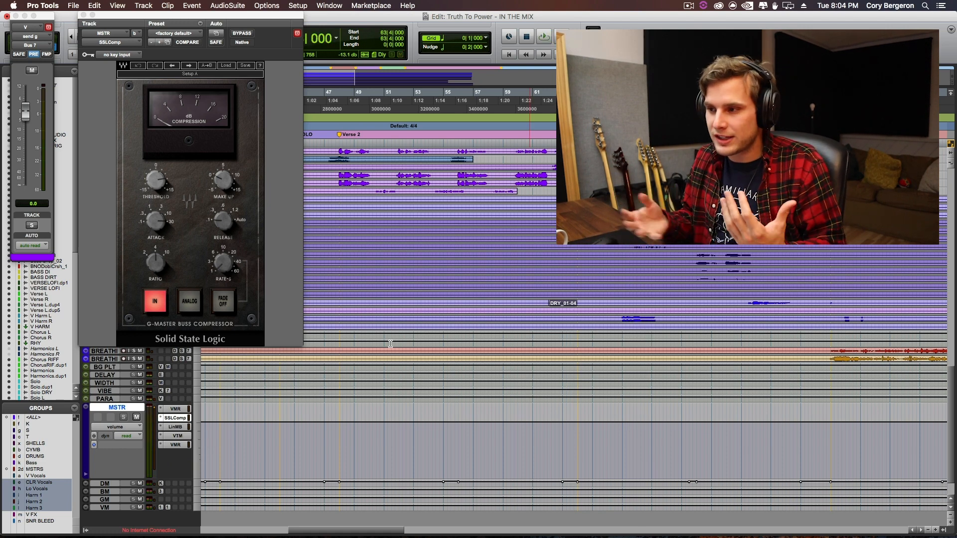
- Open the LinMB insert on MSTR and examine its band thresholds, gains and crossovers
{"action": "key", "text": "super+equal"}
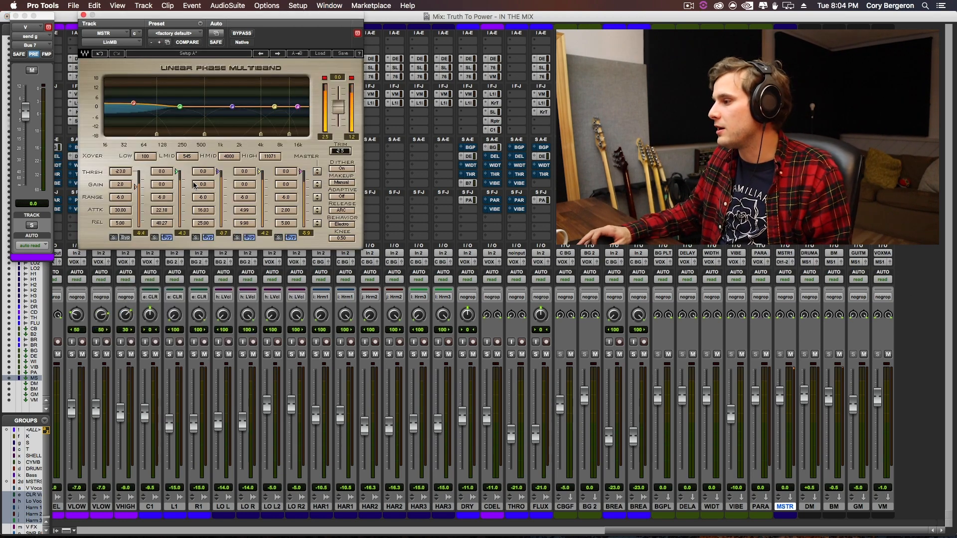
{"action": "key", "text": "super+equal"}
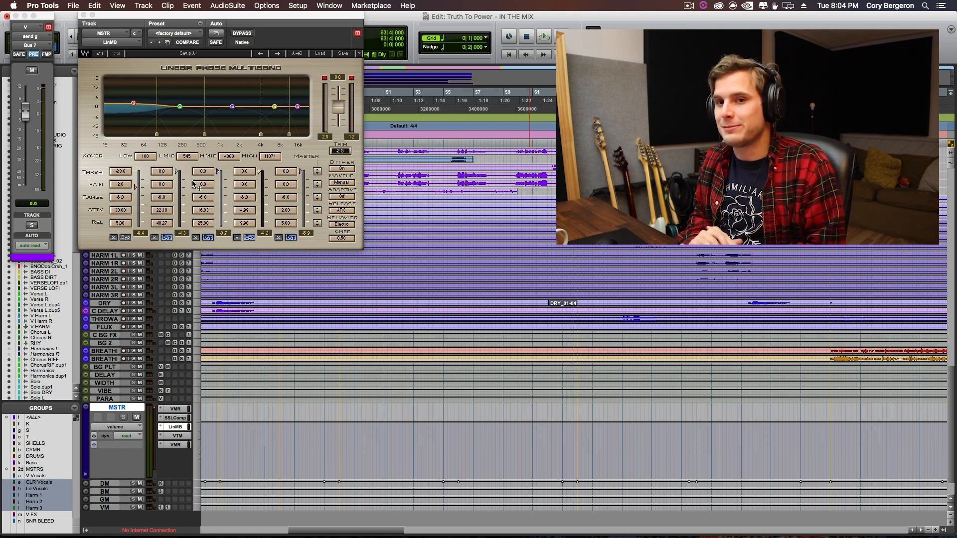
- Solo the low band in the LinMB insert on MSTR and play the mix to hear its compression
{"action": "left_click", "coordinate": [113, 239]}
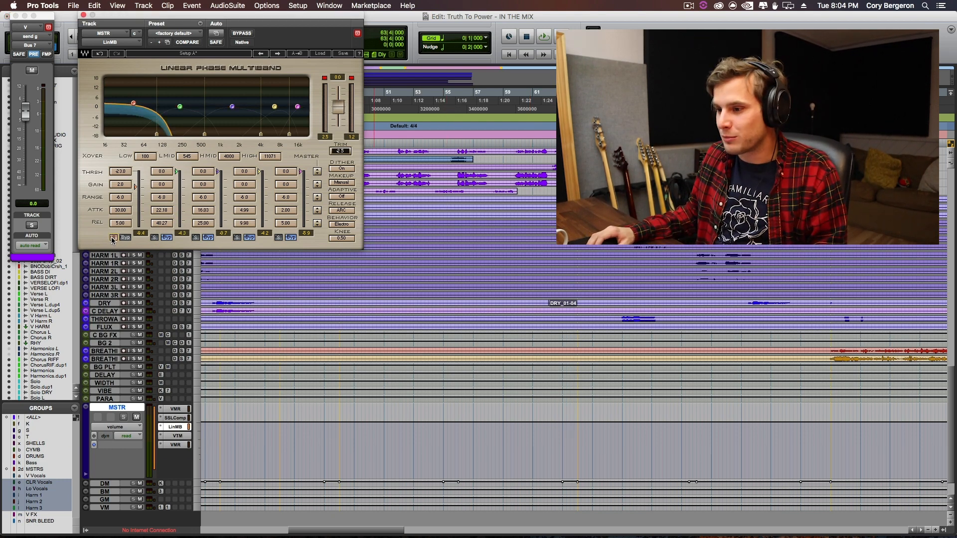
{"action": "key", "text": "space"}
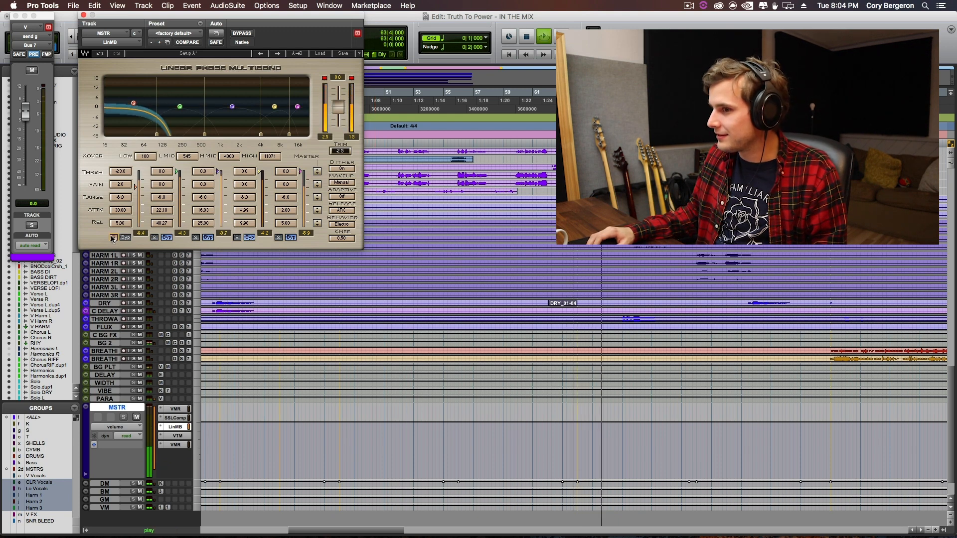
- Show the Mix window and examine MSTR's Virtual Tape Machines insert and the FG-Stress module in its last Virtual Mix Rack insert
{"action": "key", "text": "super+equal"}
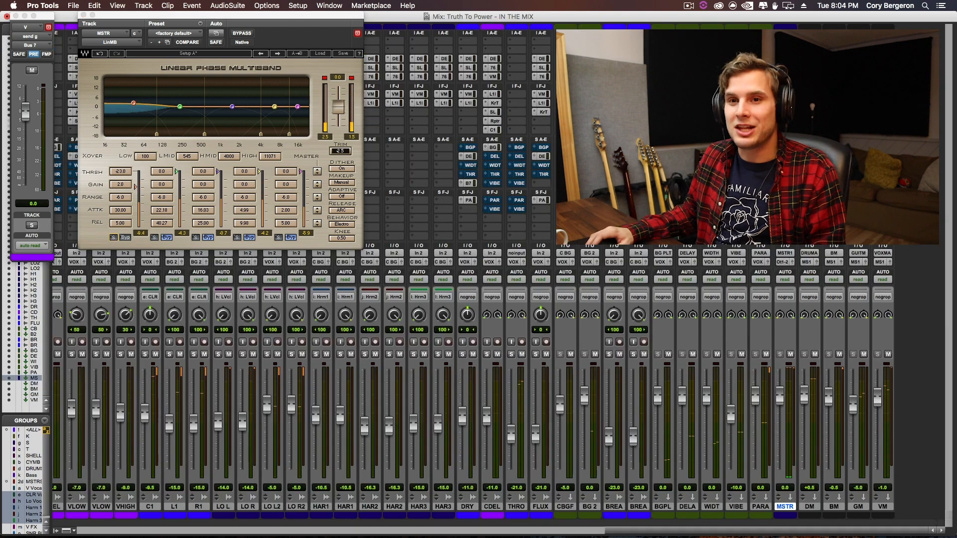
{"action": "left_click", "coordinate": [785, 59]}
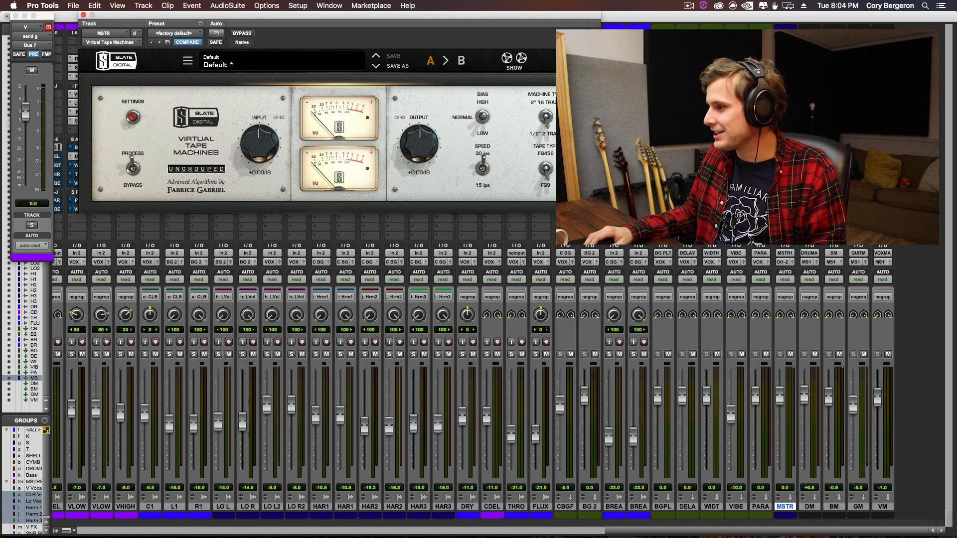
{"action": "left_click", "coordinate": [785, 68]}
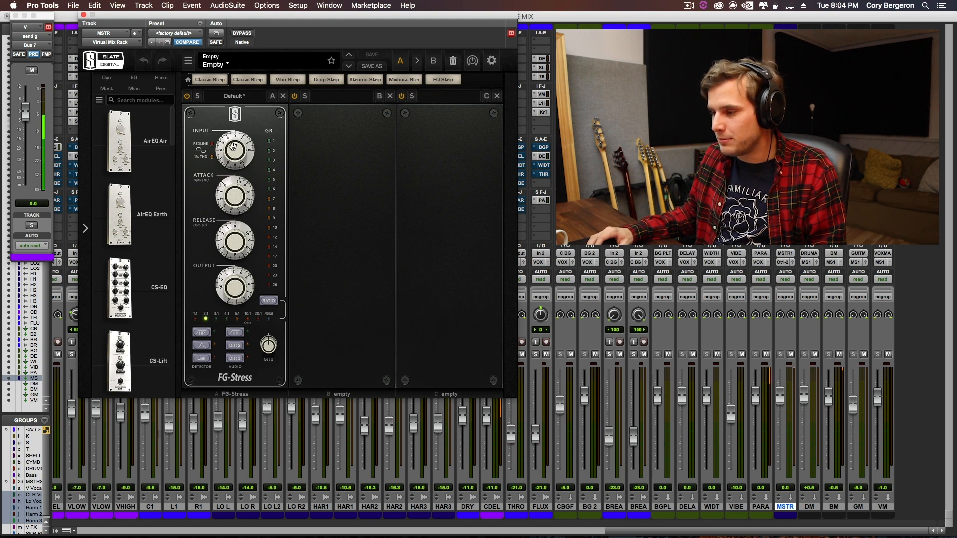
{"action": "key", "text": "space"}
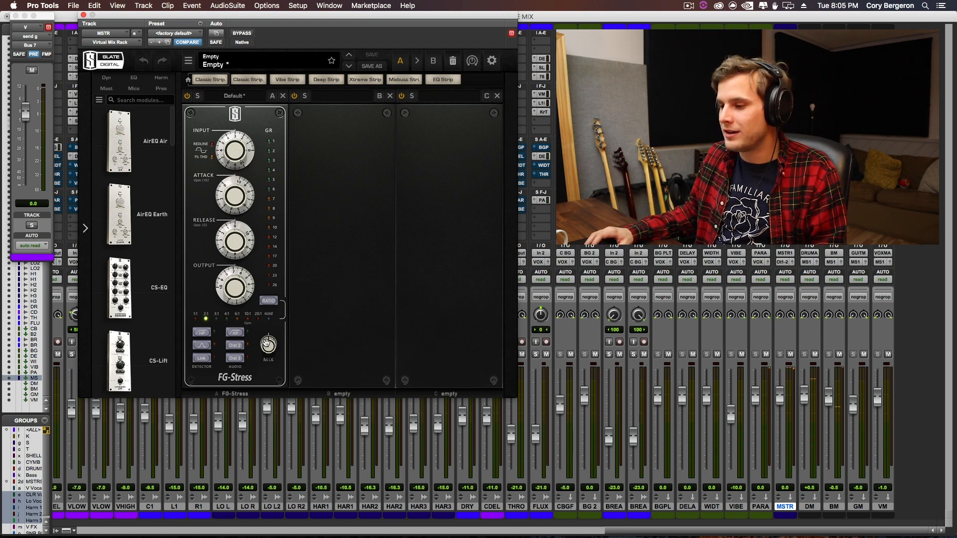
- Examine the FG-X Virtual Mastering Console insert on MSTR, close it, and play the mix to check the levels in the Mix window
{"action": "left_click", "coordinate": [786, 94]}
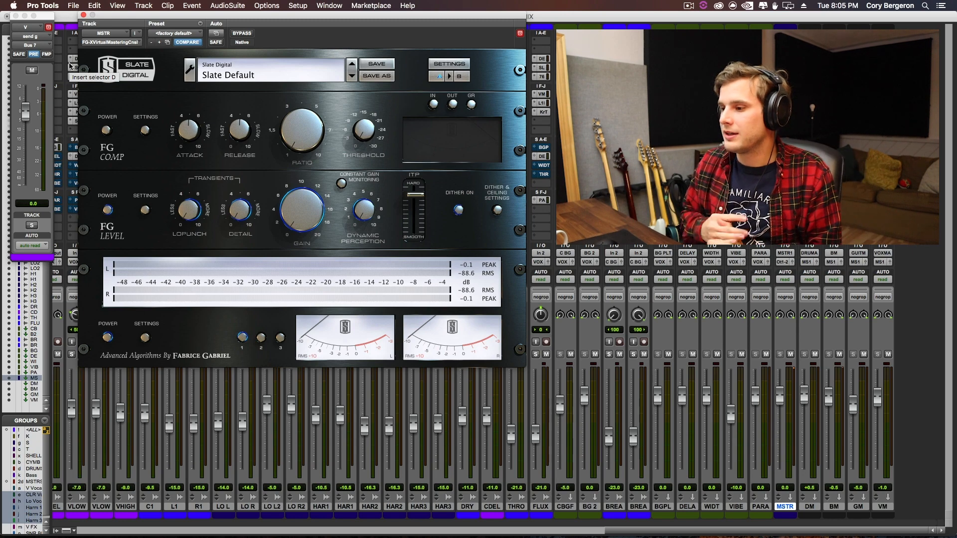
{"action": "left_click", "coordinate": [83, 16]}
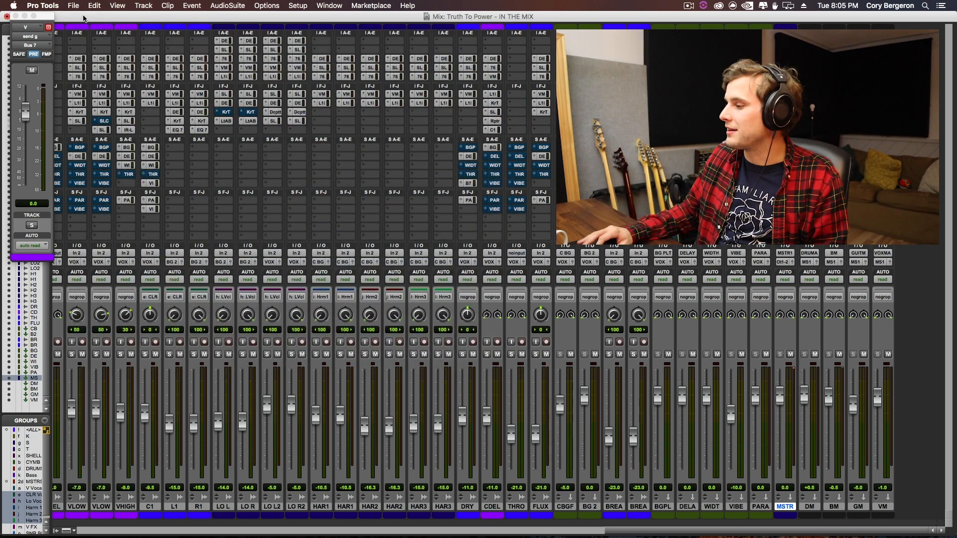
{"action": "key", "text": "super+equal"}
{"action": "key", "text": "space"}
{"action": "key", "text": "super+equal"}
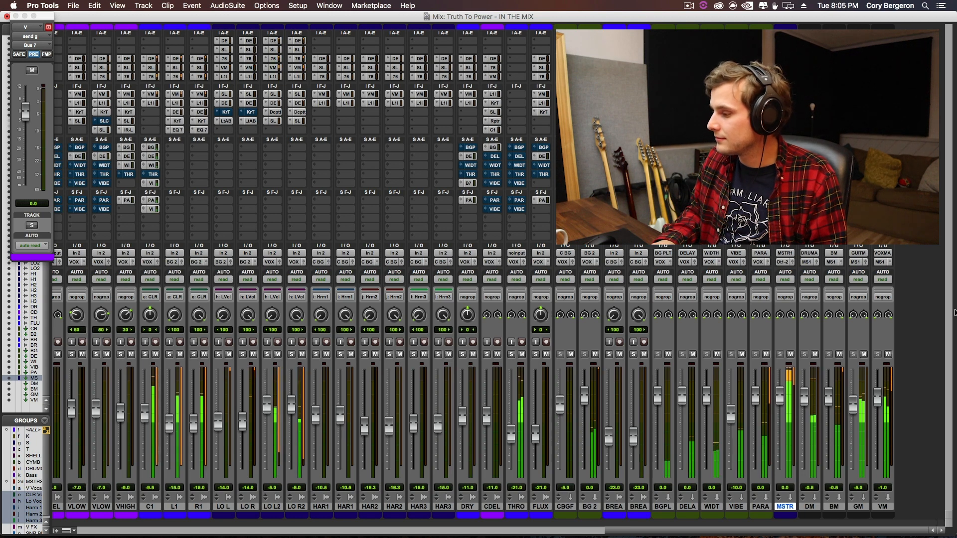
{"action": "key", "text": "space"}
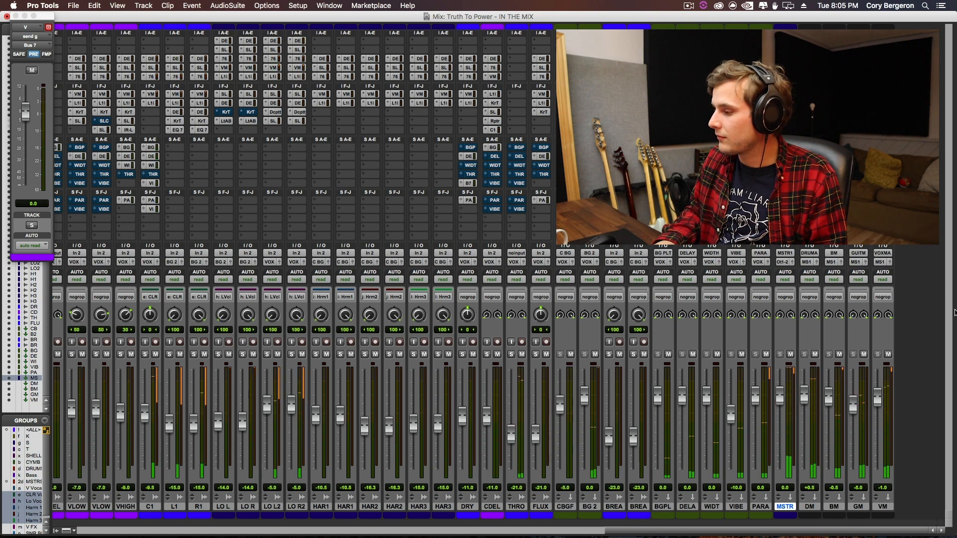